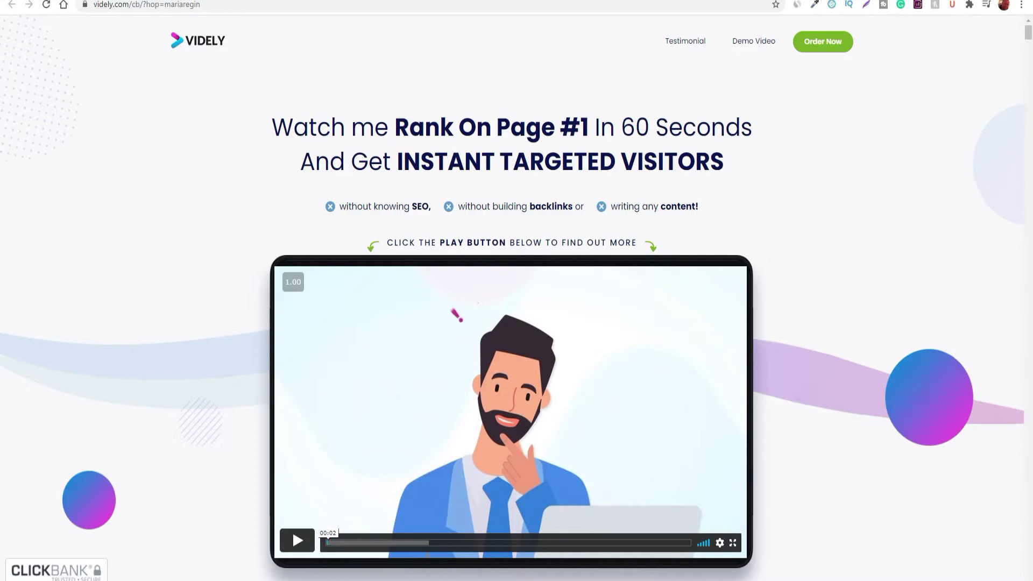
- Skim the Videly sales page from the intro video through the founders offer and testimonials to the SEO traffic potential section
{"action": "scroll", "coordinate": [924, 480], "scroll_direction": "down", "scroll_amount": 13}
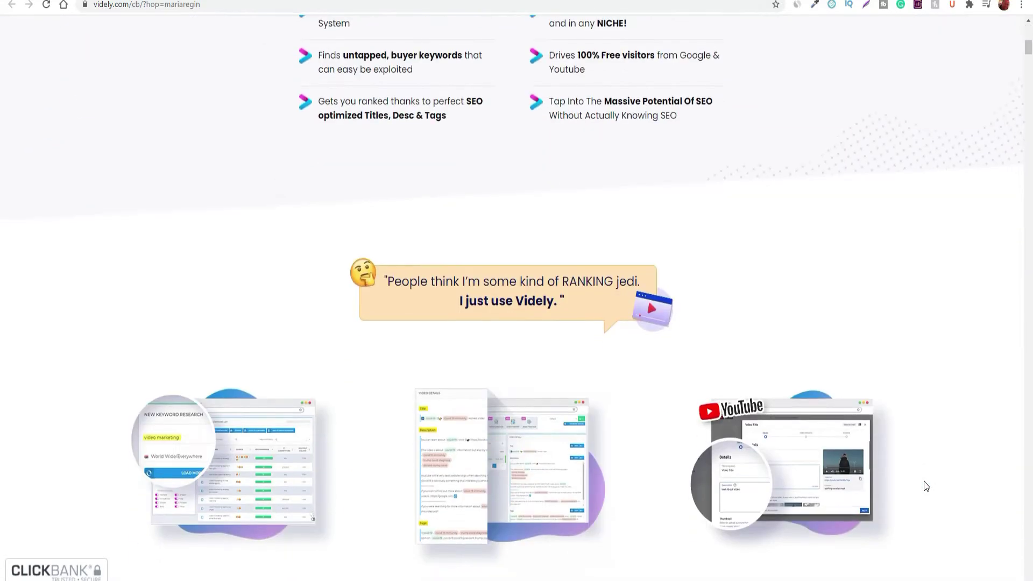
{"action": "scroll", "coordinate": [925, 485], "scroll_direction": "down", "scroll_amount": 18}
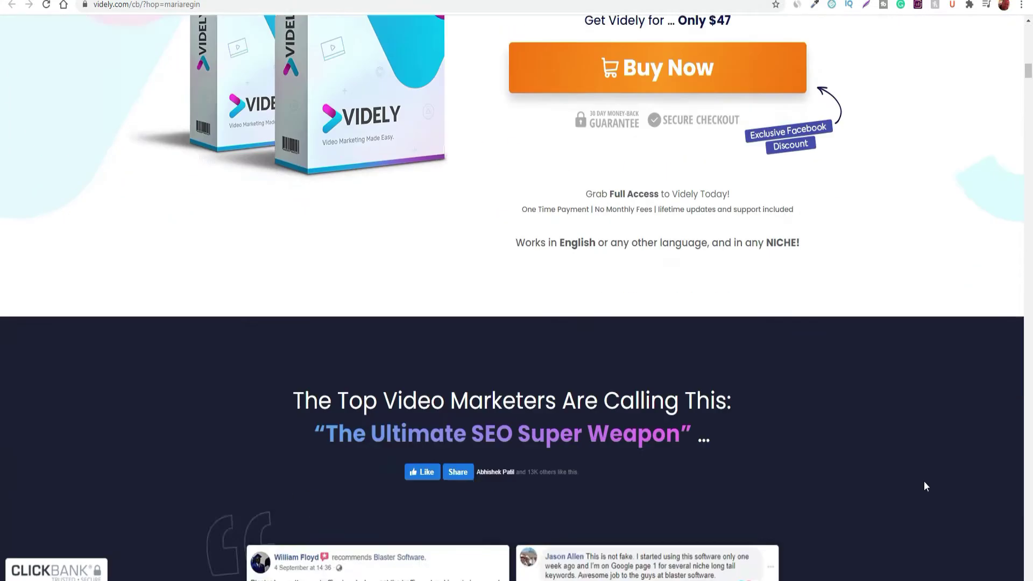
{"action": "scroll", "coordinate": [924, 480], "scroll_direction": "down", "scroll_amount": 20}
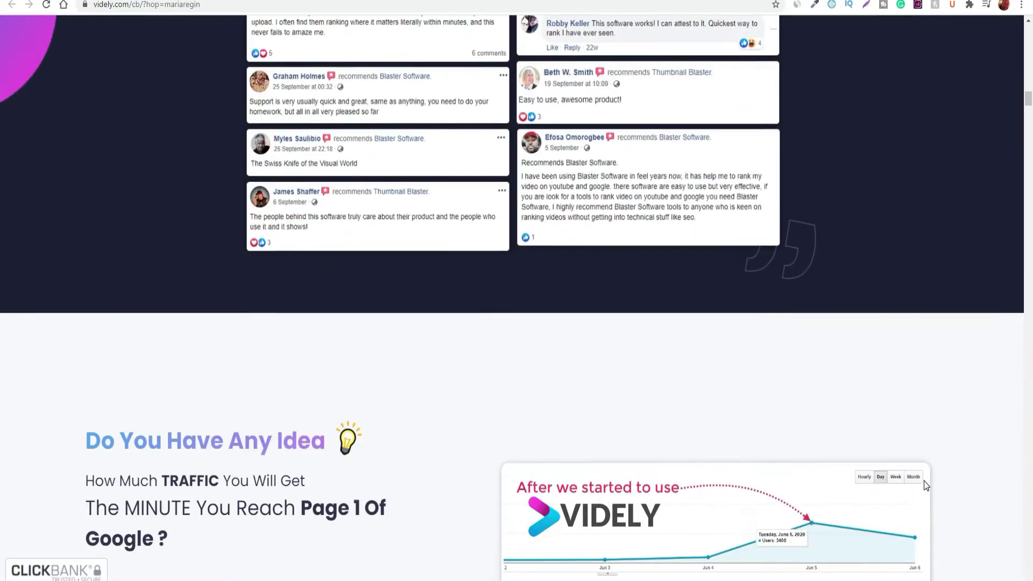
{"action": "scroll", "coordinate": [931, 485], "scroll_direction": "down", "scroll_amount": 18}
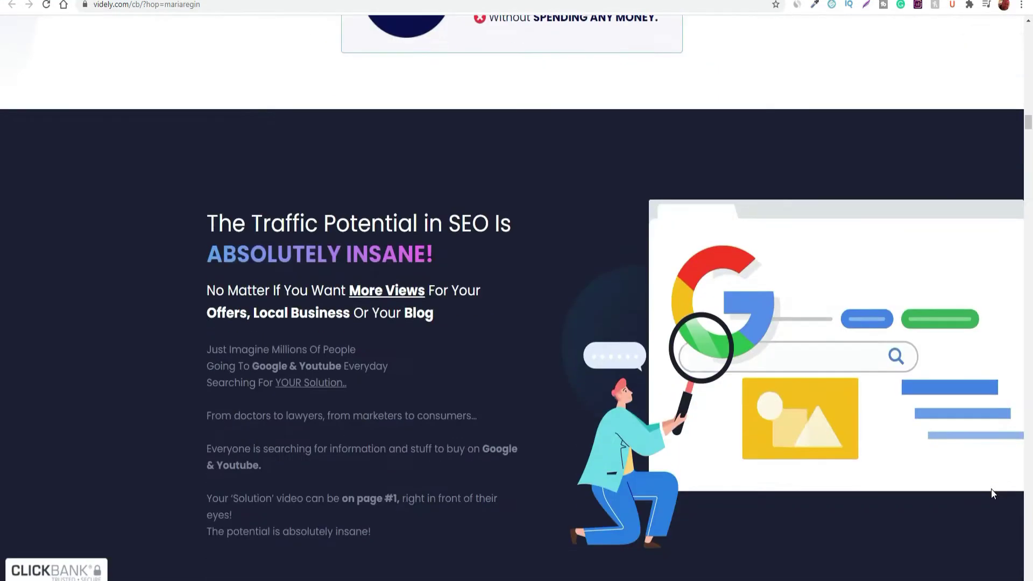
{"action": "scroll", "coordinate": [987, 489], "scroll_direction": "down", "scroll_amount": 12}
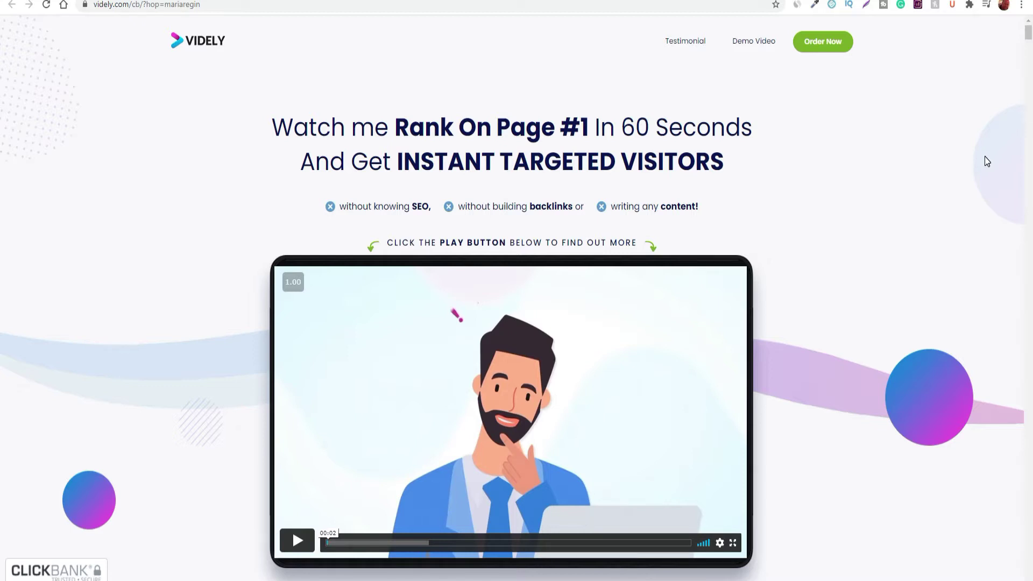
{"action": "scroll", "coordinate": [987, 161], "scroll_direction": "down", "scroll_amount": 1}
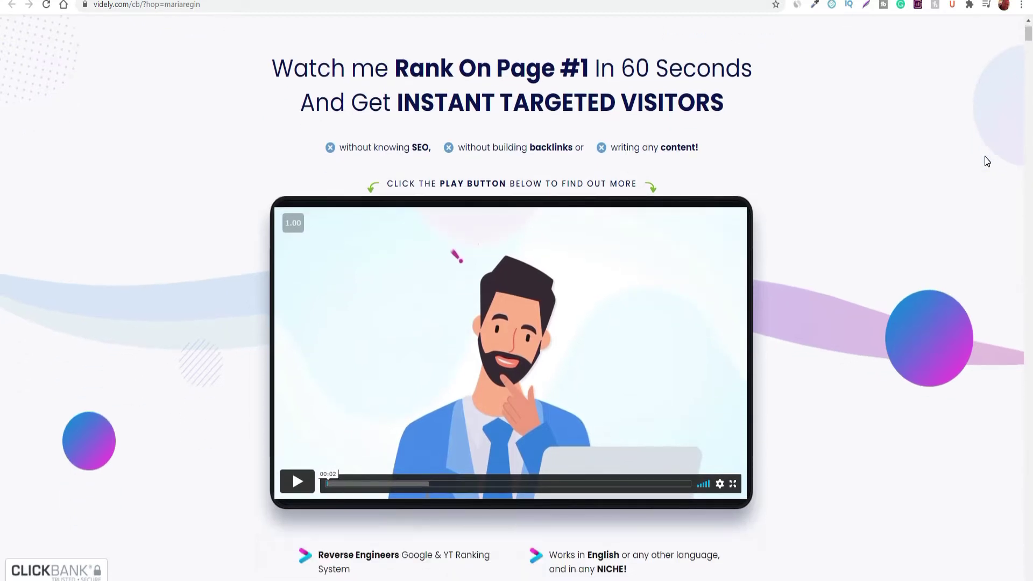
{"action": "scroll", "coordinate": [986, 161], "scroll_direction": "up", "scroll_amount": 1}
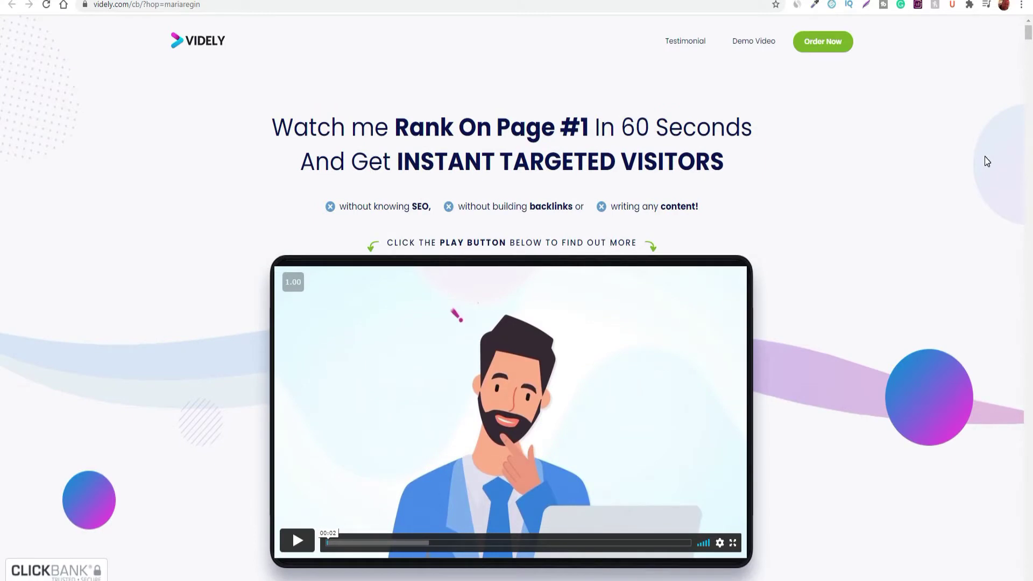
{"action": "scroll", "coordinate": [987, 161], "scroll_direction": "down", "scroll_amount": 1}
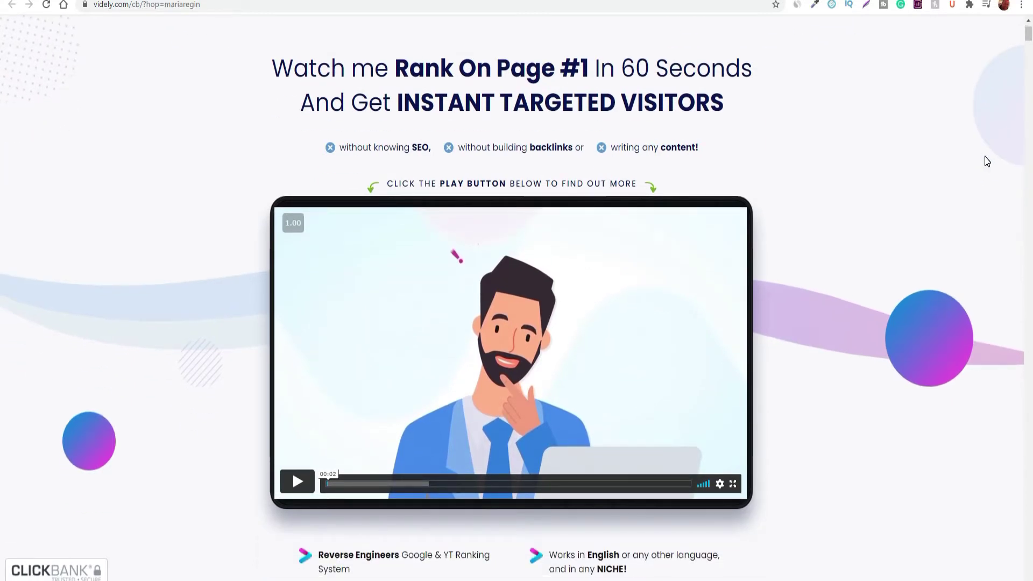
{"action": "scroll", "coordinate": [986, 161], "scroll_direction": "up", "scroll_amount": 1}
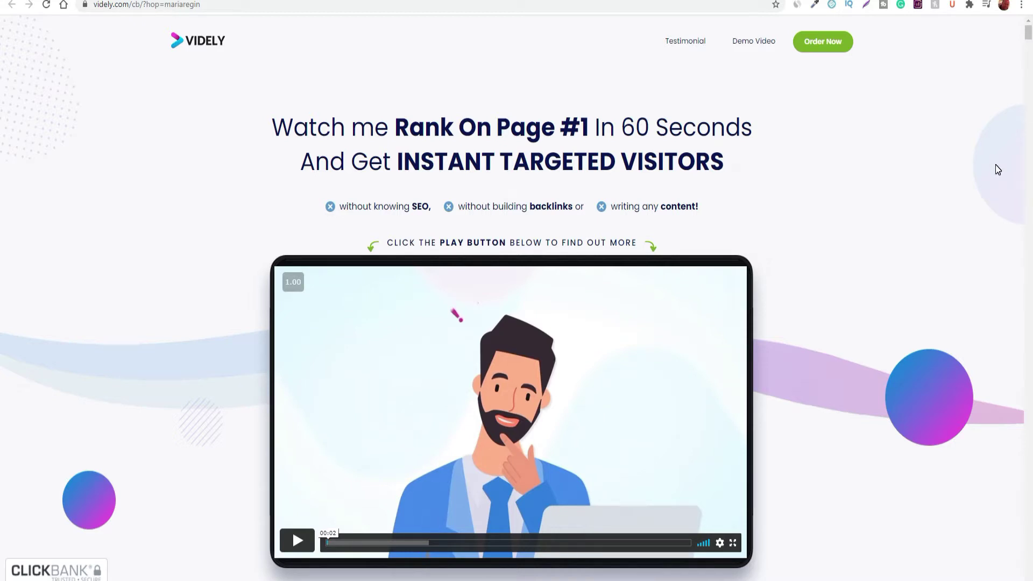
- Examine the list of Videly features and benefits beneath the intro video
{"action": "scroll", "coordinate": [996, 169], "scroll_direction": "down", "scroll_amount": 6}
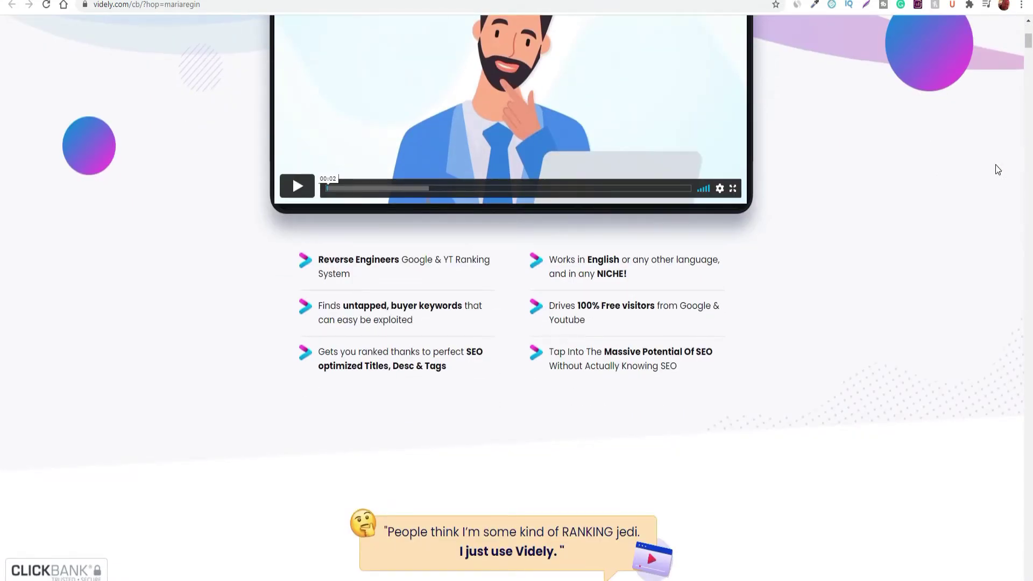
{"action": "scroll", "coordinate": [996, 169], "scroll_direction": "down", "scroll_amount": 1}
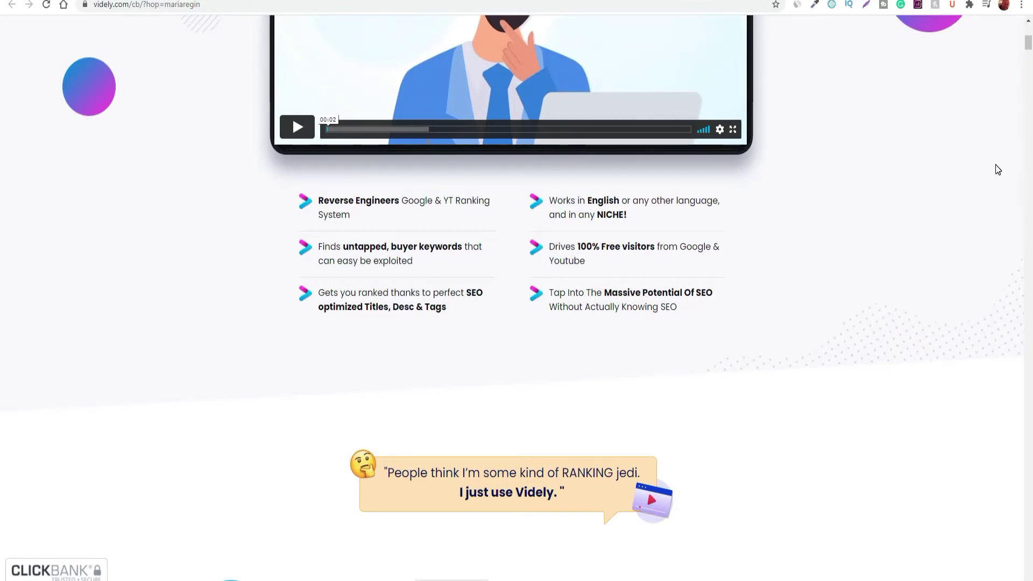
{"action": "scroll", "coordinate": [998, 169], "scroll_direction": "down", "scroll_amount": 1}
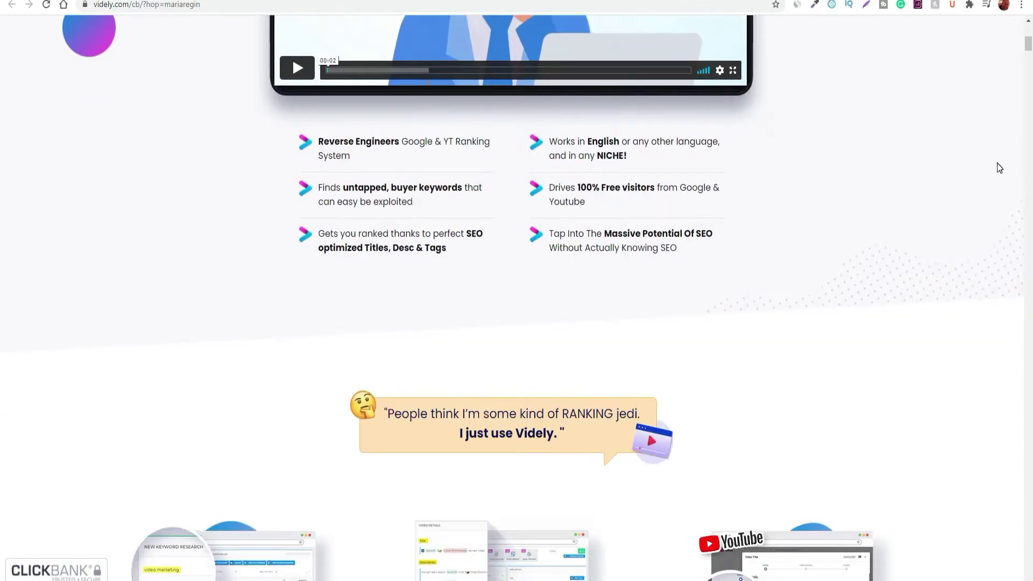
{"action": "scroll", "coordinate": [1006, 171], "scroll_direction": "up", "scroll_amount": 8}
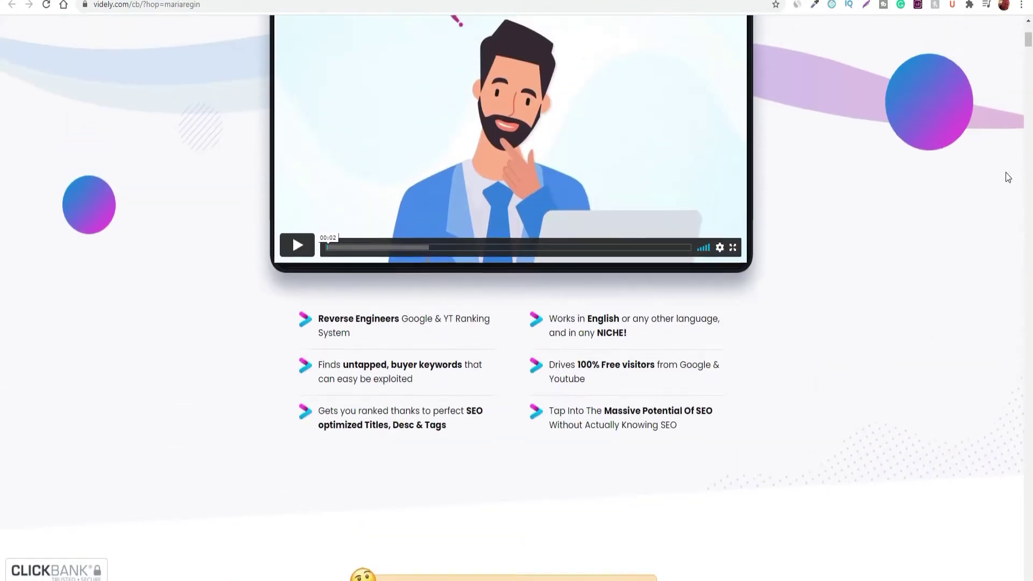
{"action": "scroll", "coordinate": [1007, 173], "scroll_direction": "down", "scroll_amount": 1}
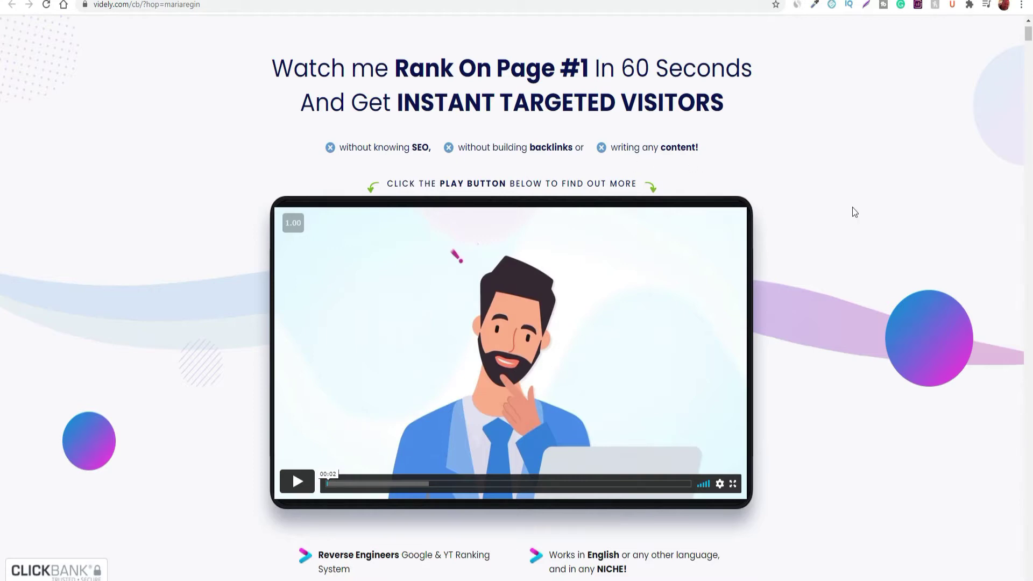
- Review the three-step Videly workflow covering keyword research, title, description and tag generation, and video upload
{"action": "scroll", "coordinate": [882, 218], "scroll_direction": "down", "scroll_amount": 9}
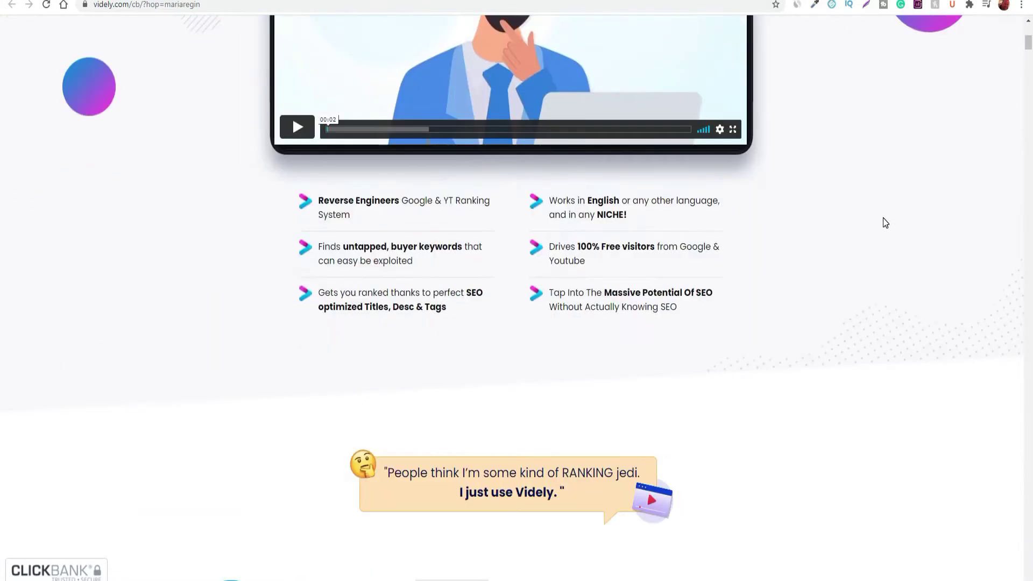
{"action": "scroll", "coordinate": [885, 222], "scroll_direction": "down", "scroll_amount": 2}
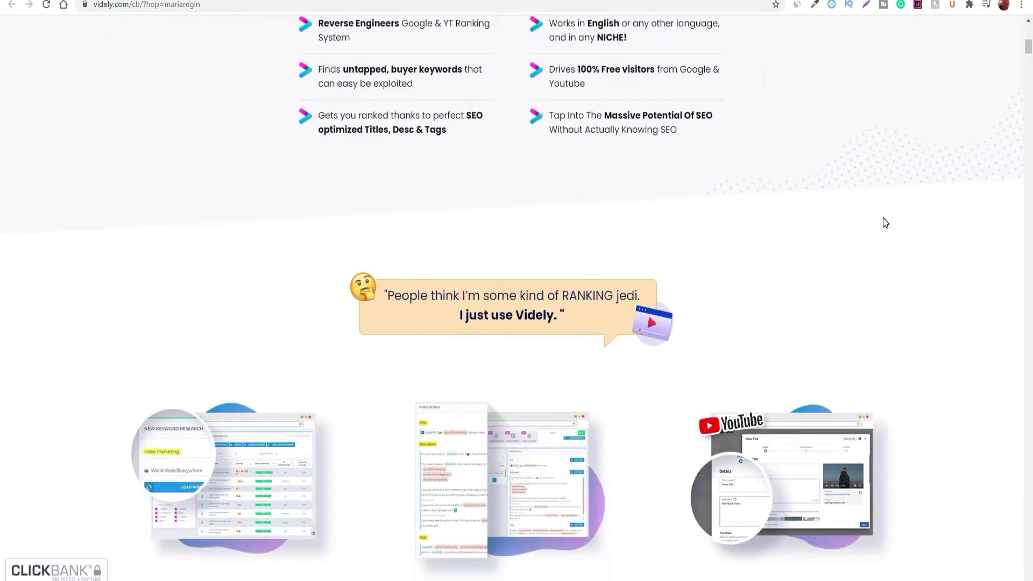
{"action": "scroll", "coordinate": [885, 223], "scroll_direction": "down", "scroll_amount": 3}
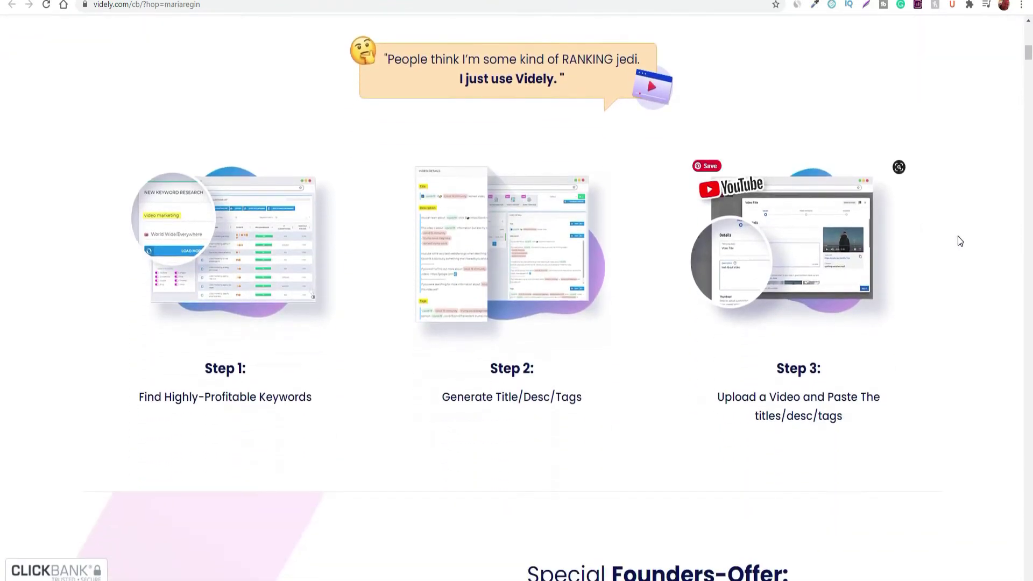
{"action": "scroll", "coordinate": [957, 240], "scroll_direction": "down", "scroll_amount": 1}
{"action": "scroll", "coordinate": [957, 240], "scroll_direction": "down", "scroll_amount": 5}
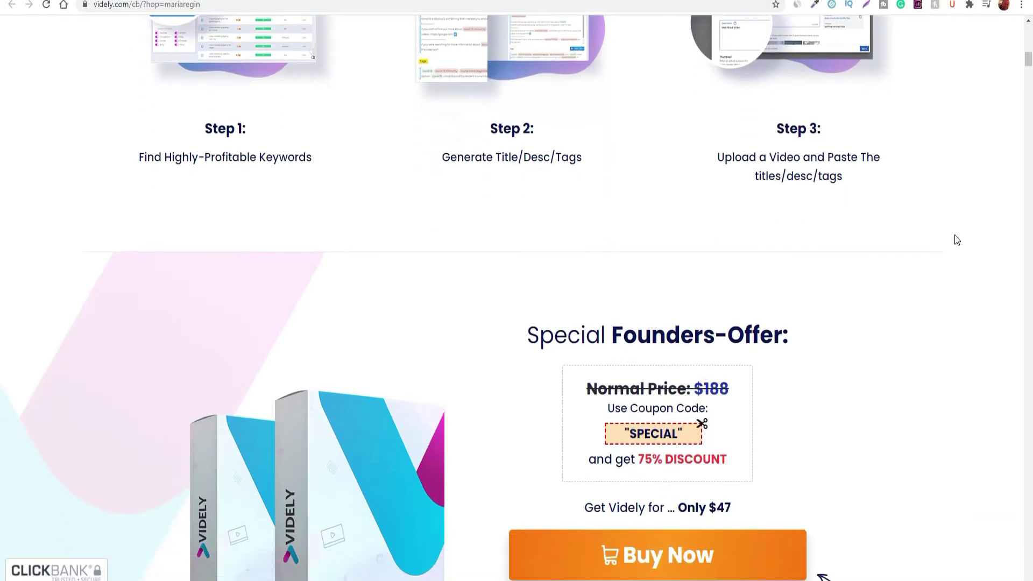
- Examine the Special Founders-Offer section with its coupon code, price and purchase terms
{"action": "scroll", "coordinate": [950, 232], "scroll_direction": "down", "scroll_amount": 3}
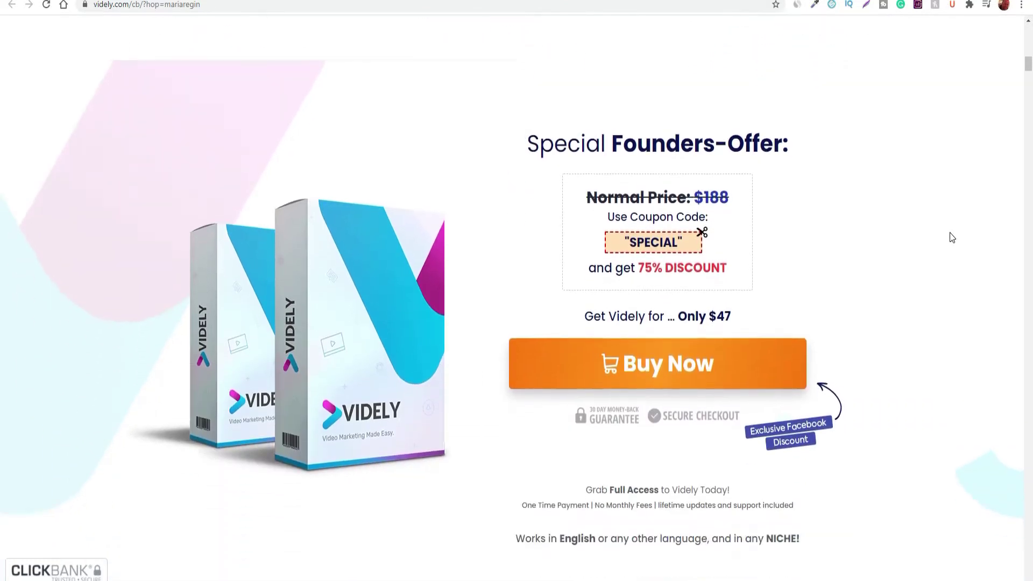
{"action": "scroll", "coordinate": [950, 236], "scroll_direction": "up", "scroll_amount": 1}
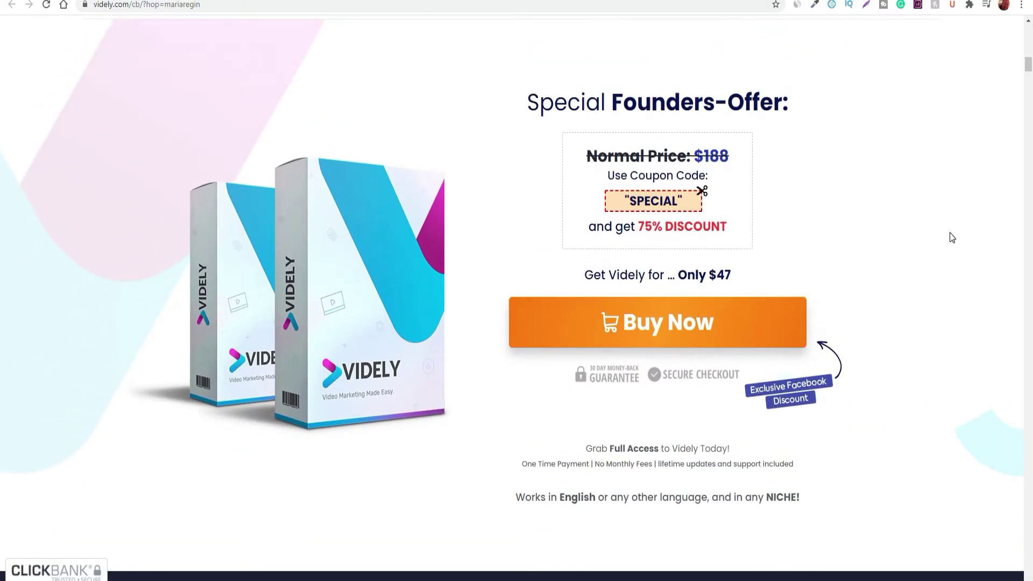
{"action": "scroll", "coordinate": [950, 236], "scroll_direction": "down", "scroll_amount": 3}
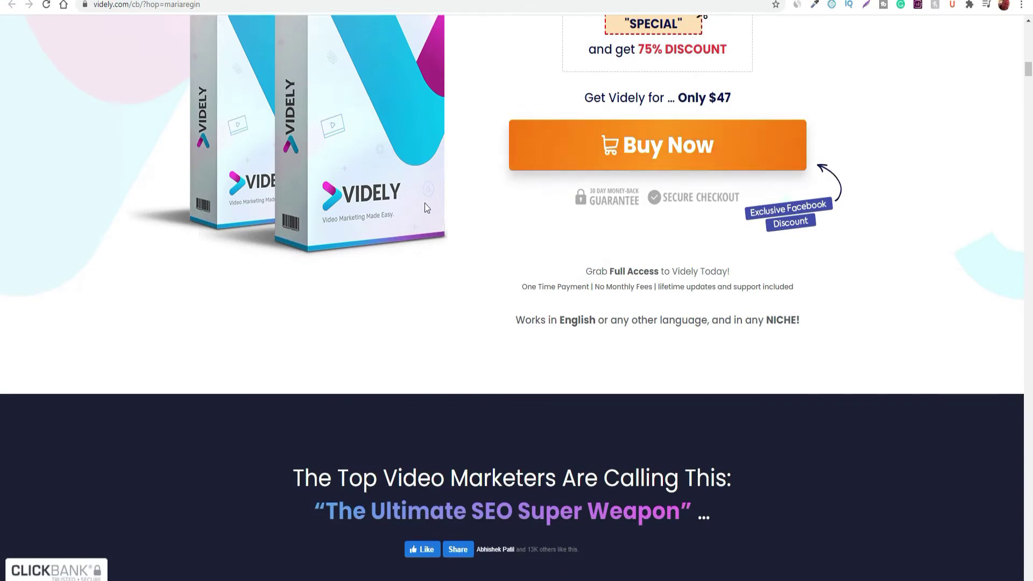
{"action": "scroll", "coordinate": [405, 223], "scroll_direction": "up", "scroll_amount": 2}
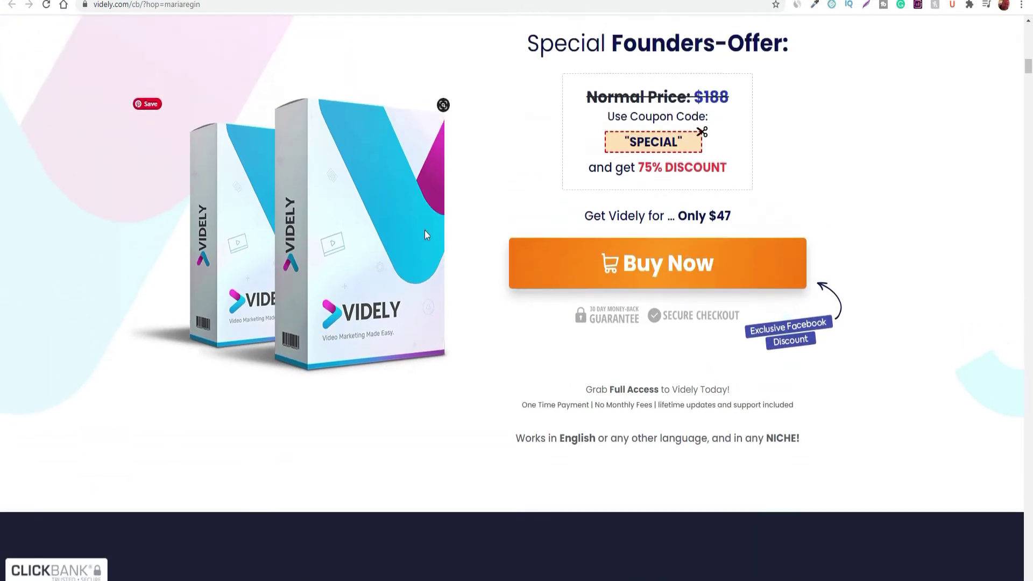
{"action": "scroll", "coordinate": [629, 253], "scroll_direction": "up", "scroll_amount": 1}
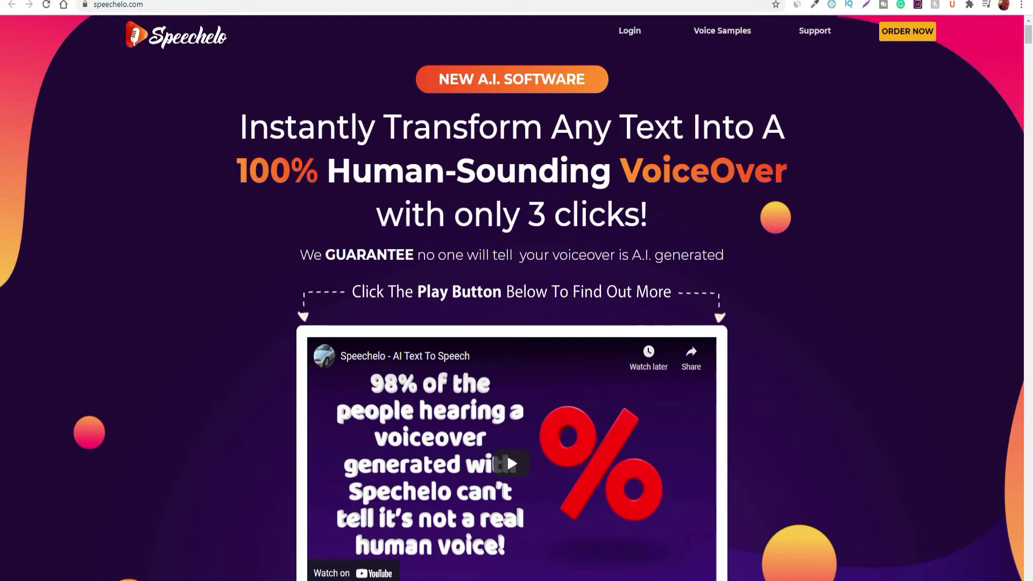
- View the open Thumbnail Blaster and Speechelo pages and return to the Videly sales page
{"action": "left_click", "coordinate": [178, 1]}
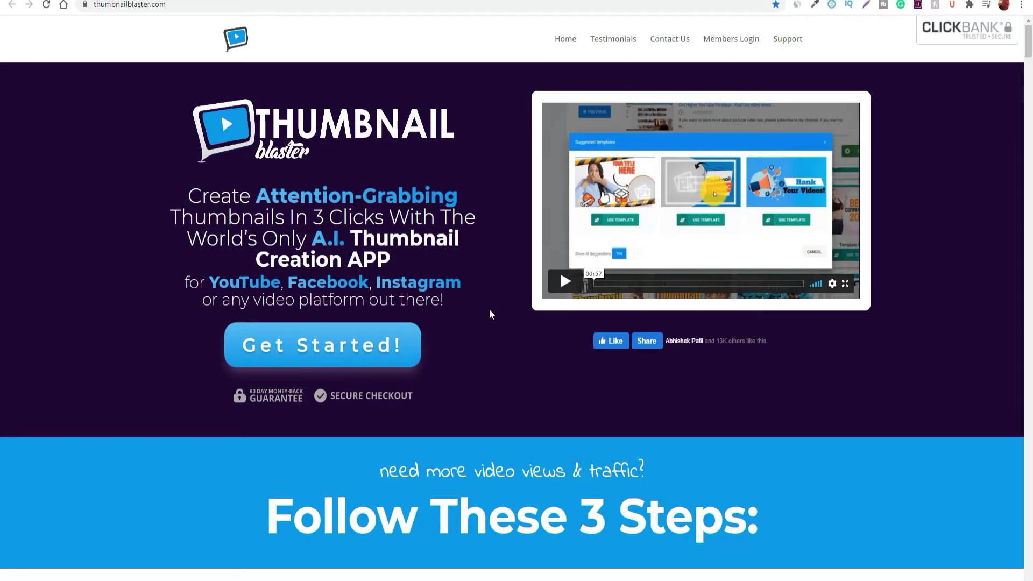
{"action": "left_click", "coordinate": [307, 0]}
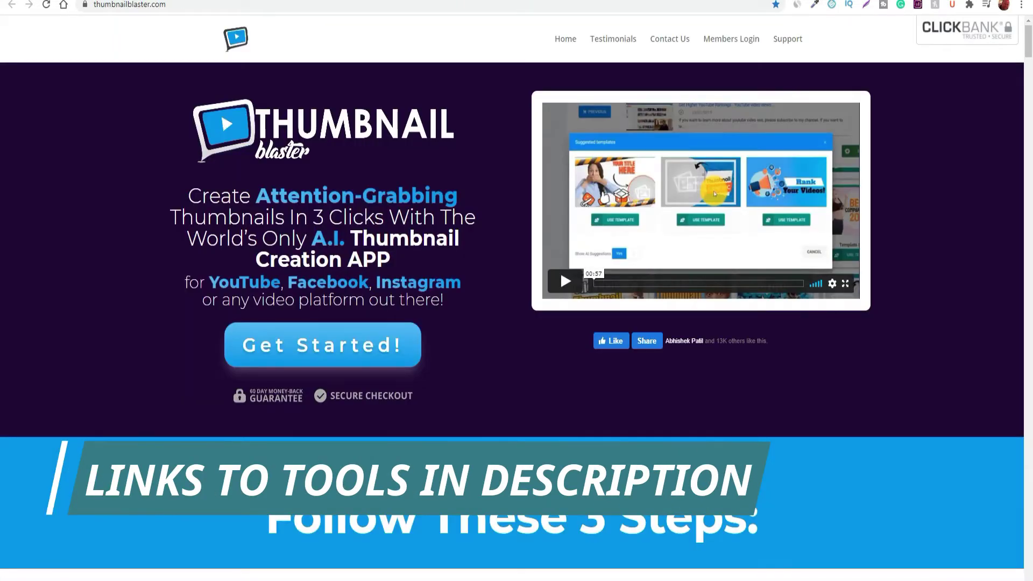
{"action": "key", "text": "ctrl+Tab"}
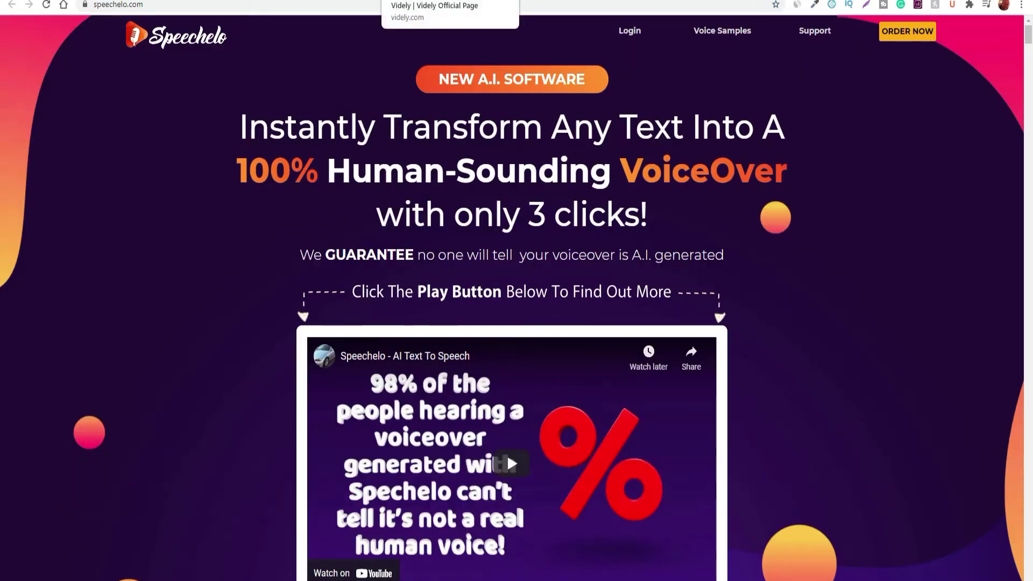
{"action": "key", "text": "ctrl+Tab"}
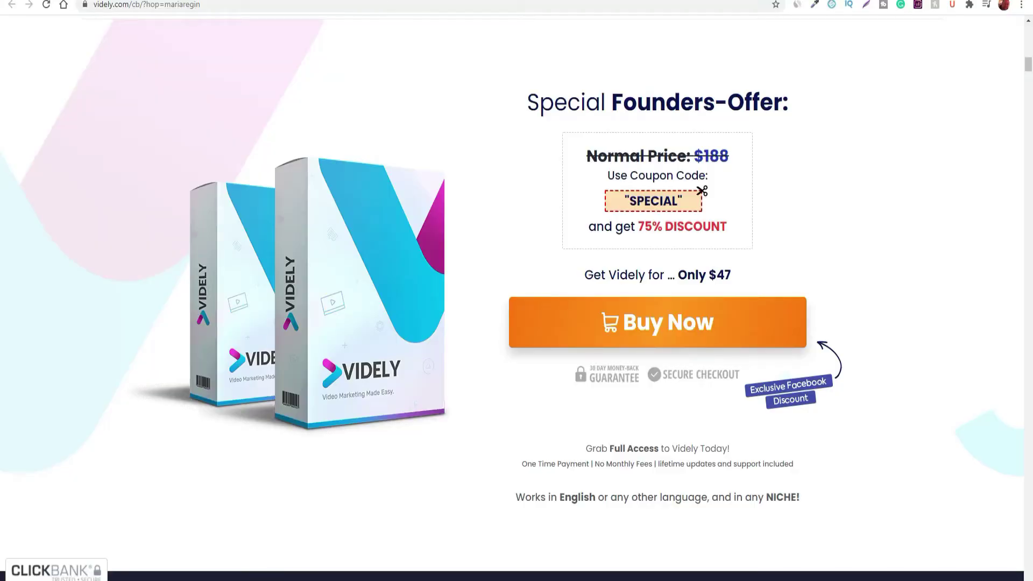
{"action": "key", "text": "ctrl+Tab"}
{"action": "key", "text": "ctrl+Tab"}
{"action": "key", "text": "ctrl+Tab"}
- Skim the Videly page from the founders offer through SEO traffic, the three options and video ranking examples to the later customer testimonials
{"action": "scroll", "coordinate": [253, 270], "scroll_direction": "down", "scroll_amount": 12}
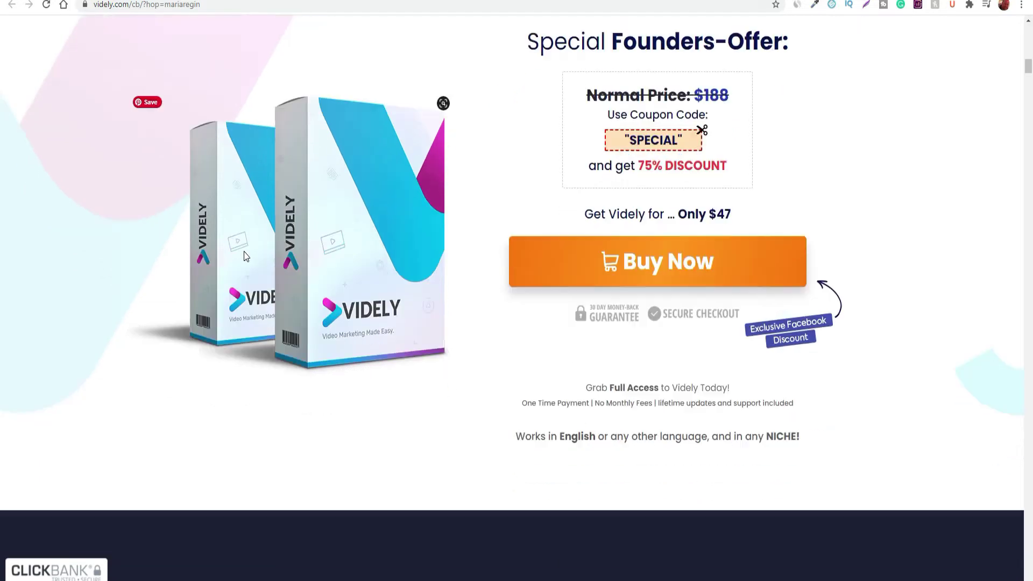
{"action": "scroll", "coordinate": [239, 238], "scroll_direction": "down", "scroll_amount": 8}
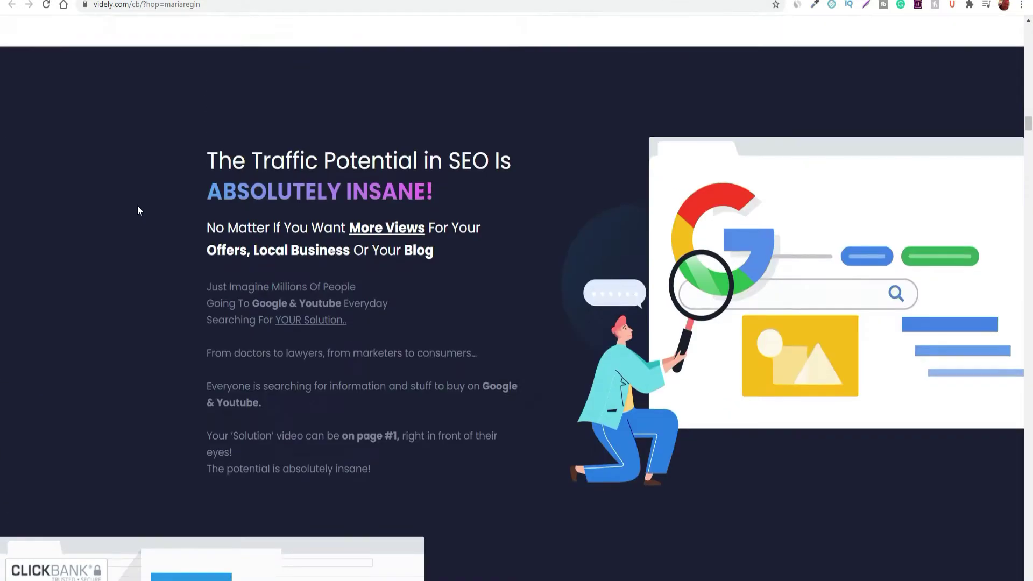
{"action": "scroll", "coordinate": [137, 205], "scroll_direction": "down", "scroll_amount": 1}
{"action": "scroll", "coordinate": [138, 204], "scroll_direction": "up", "scroll_amount": 1}
{"action": "scroll", "coordinate": [137, 205], "scroll_direction": "down", "scroll_amount": 13}
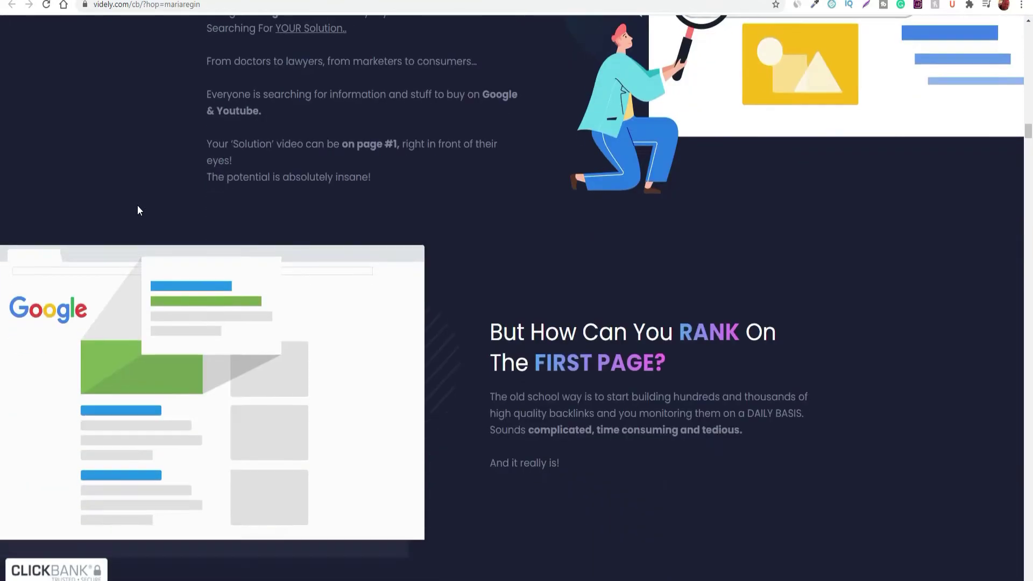
{"action": "scroll", "coordinate": [138, 209], "scroll_direction": "down", "scroll_amount": 14}
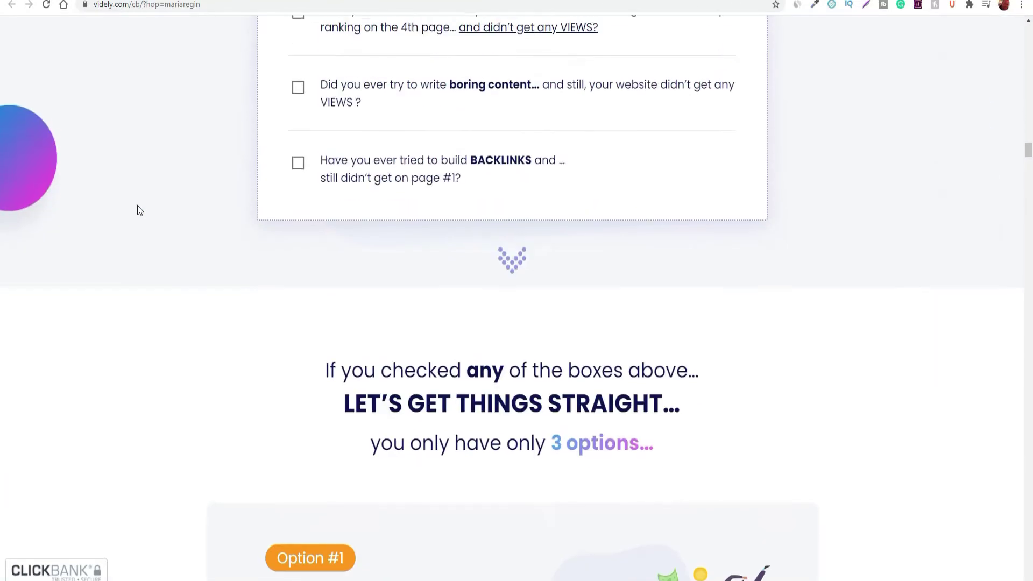
{"action": "scroll", "coordinate": [139, 209], "scroll_direction": "down", "scroll_amount": 4}
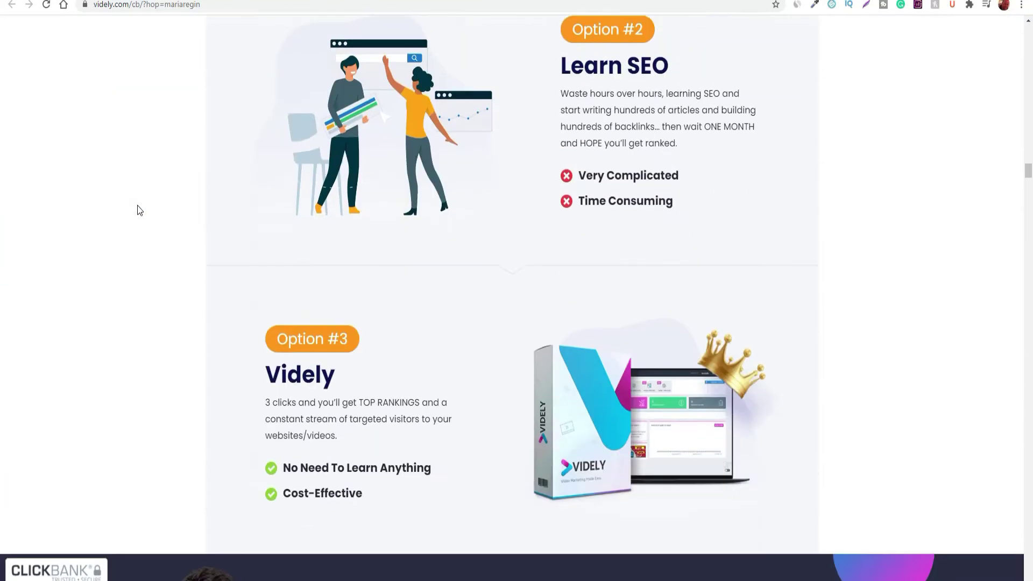
{"action": "scroll", "coordinate": [119, 192], "scroll_direction": "down", "scroll_amount": 16}
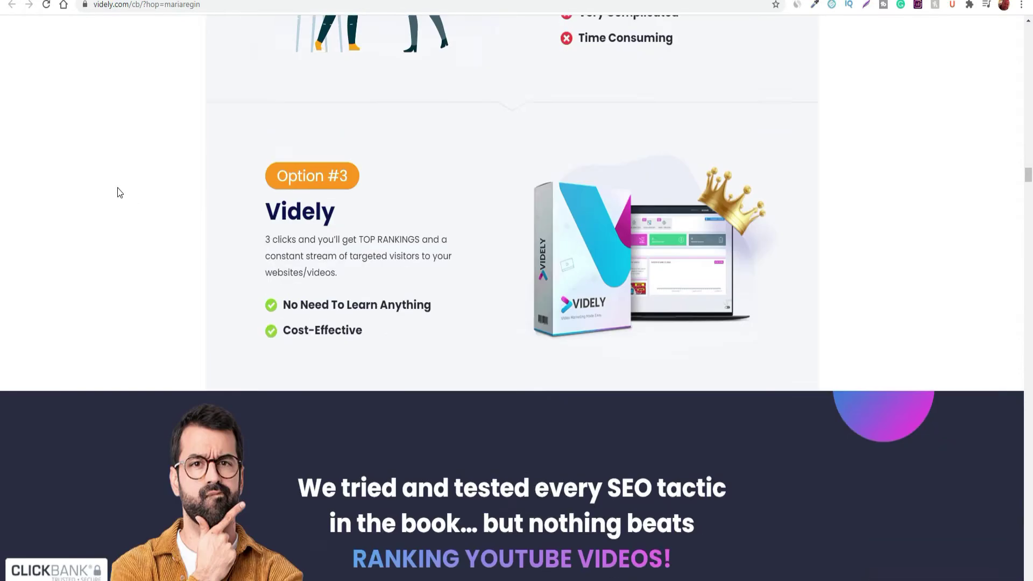
{"action": "scroll", "coordinate": [118, 192], "scroll_direction": "down", "scroll_amount": 10}
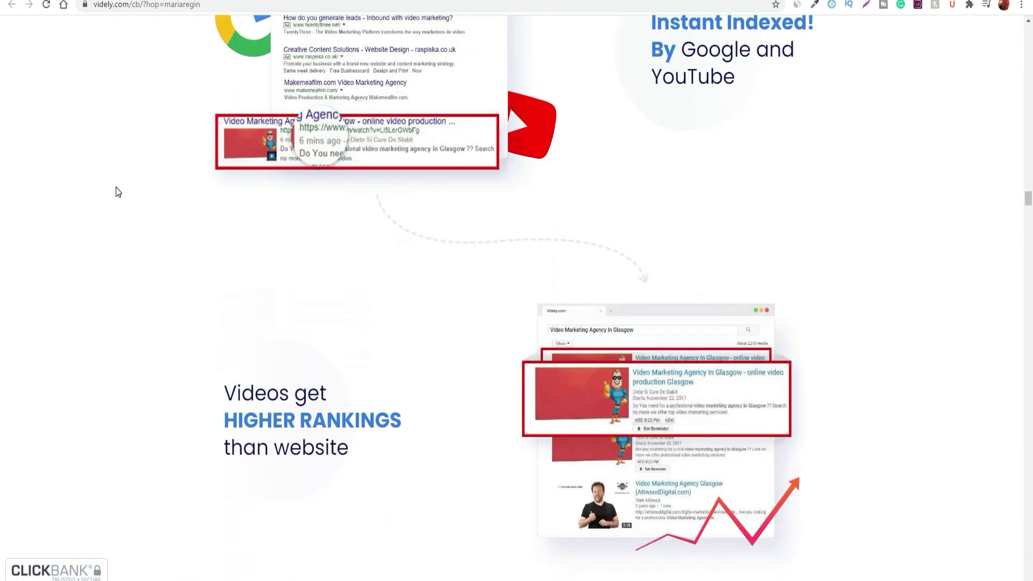
{"action": "scroll", "coordinate": [118, 192], "scroll_direction": "down", "scroll_amount": 12}
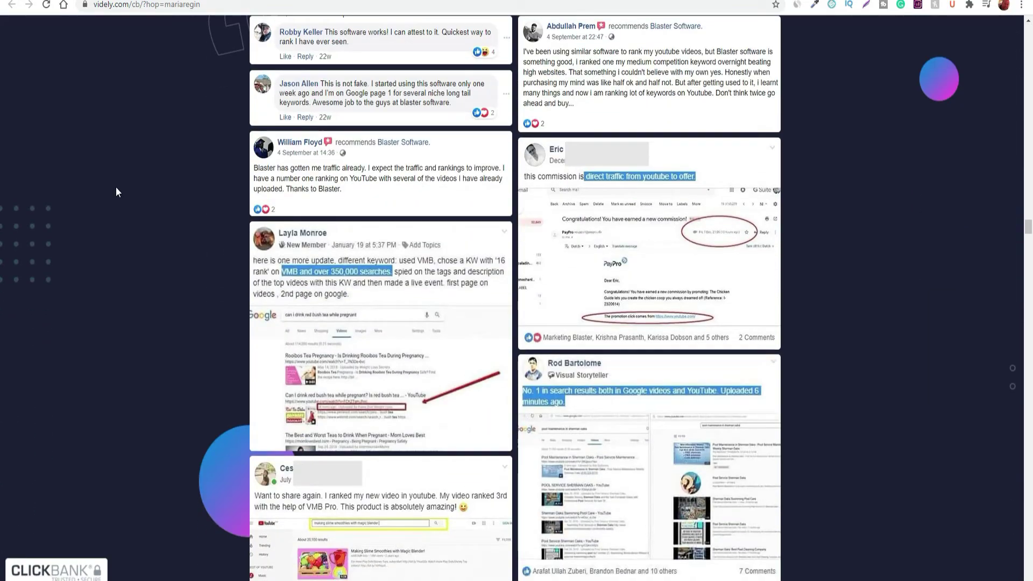
- Skim the Videly page from the customer testimonials through the "Don't Worry" and reverse-engineered ranking system sections
{"action": "scroll", "coordinate": [117, 192], "scroll_direction": "down", "scroll_amount": 14}
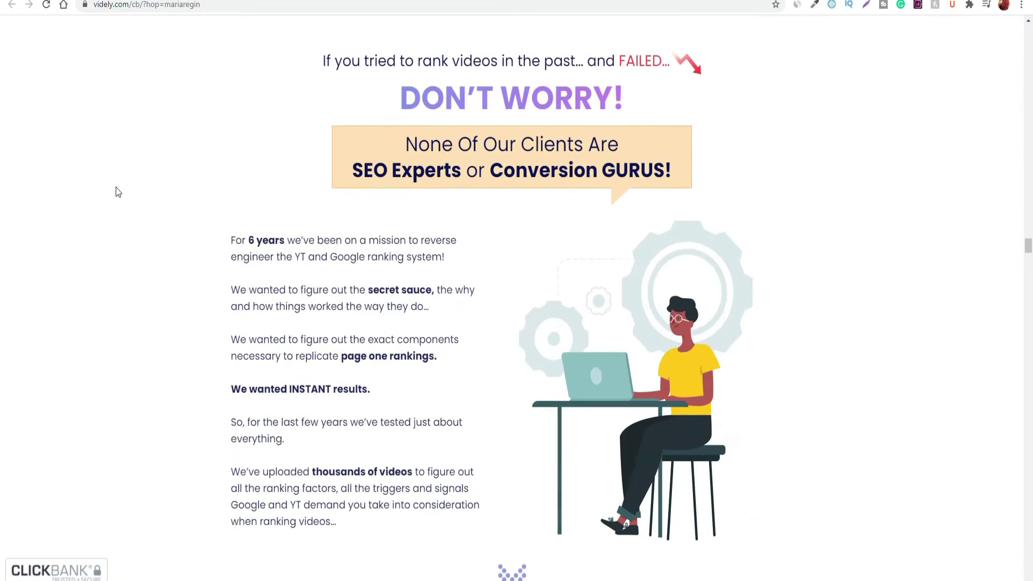
{"action": "scroll", "coordinate": [118, 192], "scroll_direction": "down", "scroll_amount": 3}
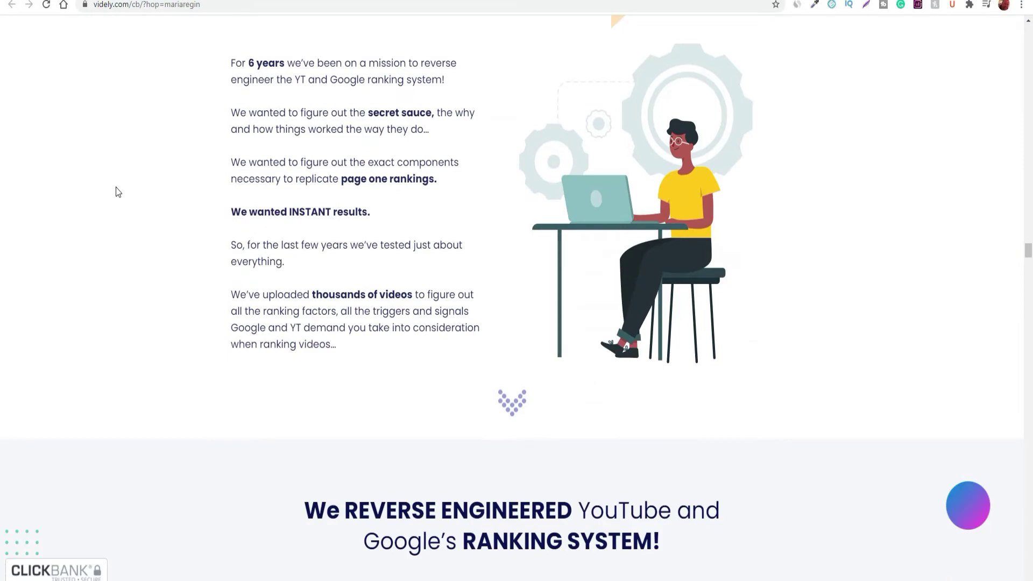
{"action": "scroll", "coordinate": [118, 192], "scroll_direction": "down", "scroll_amount": 13}
{"action": "scroll", "coordinate": [117, 192], "scroll_direction": "down", "scroll_amount": 20}
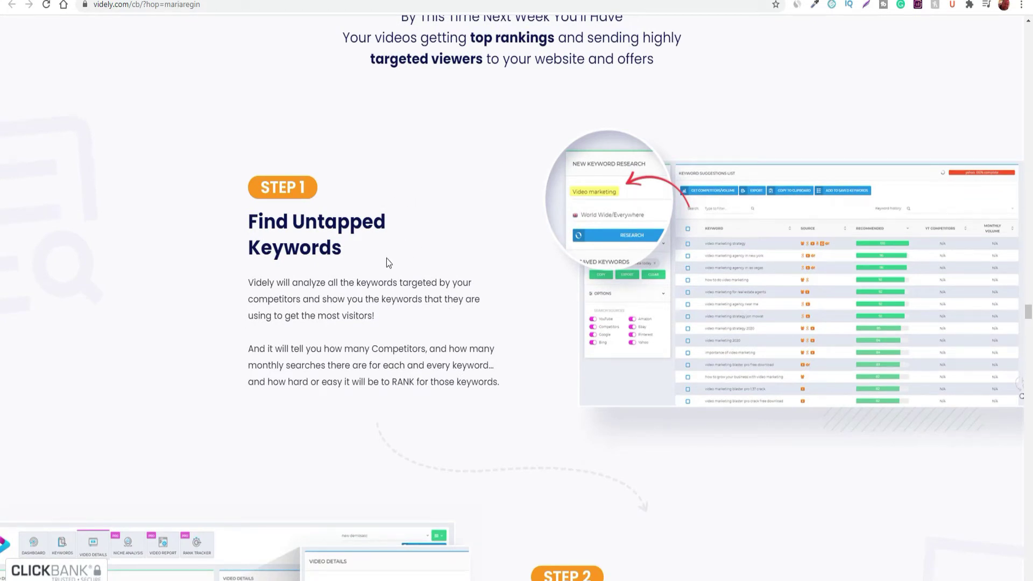
- Review the Find Untapped Keywords, Autopilot SEO Optimization and Copy/Paste and Profit steps, plus the testimonials introduction below them
{"action": "scroll", "coordinate": [527, 286], "scroll_direction": "down", "scroll_amount": 2}
{"action": "scroll", "coordinate": [704, 323], "scroll_direction": "down", "scroll_amount": 2}
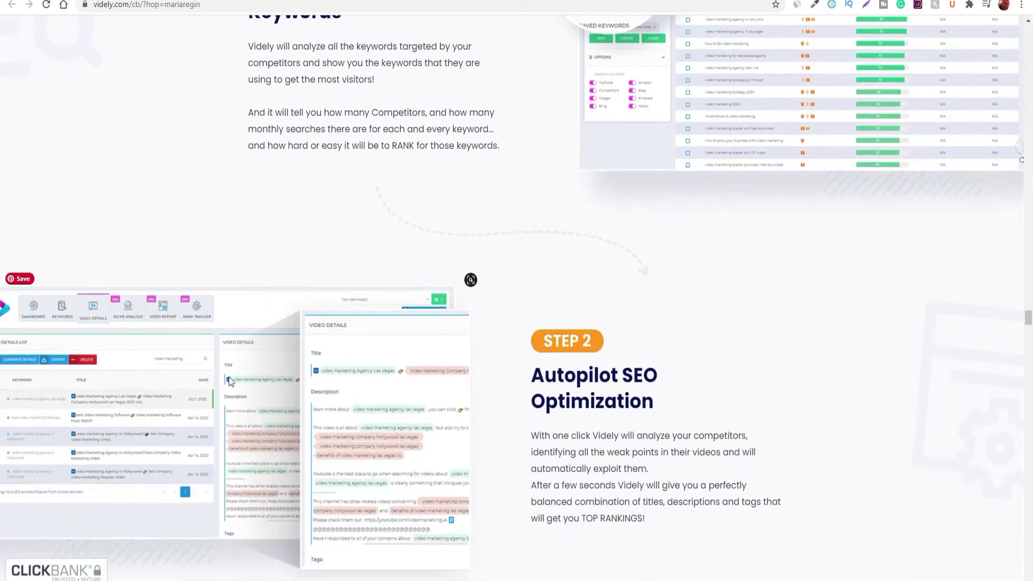
{"action": "scroll", "coordinate": [260, 389], "scroll_direction": "down", "scroll_amount": 2}
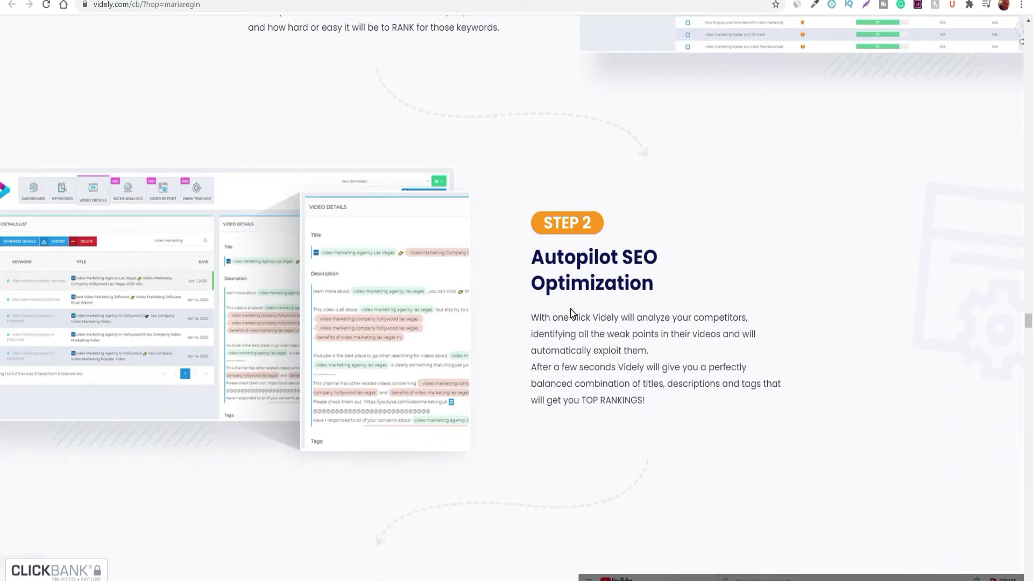
{"action": "scroll", "coordinate": [538, 301], "scroll_direction": "down", "scroll_amount": 7}
{"action": "scroll", "coordinate": [505, 286], "scroll_direction": "down", "scroll_amount": 3}
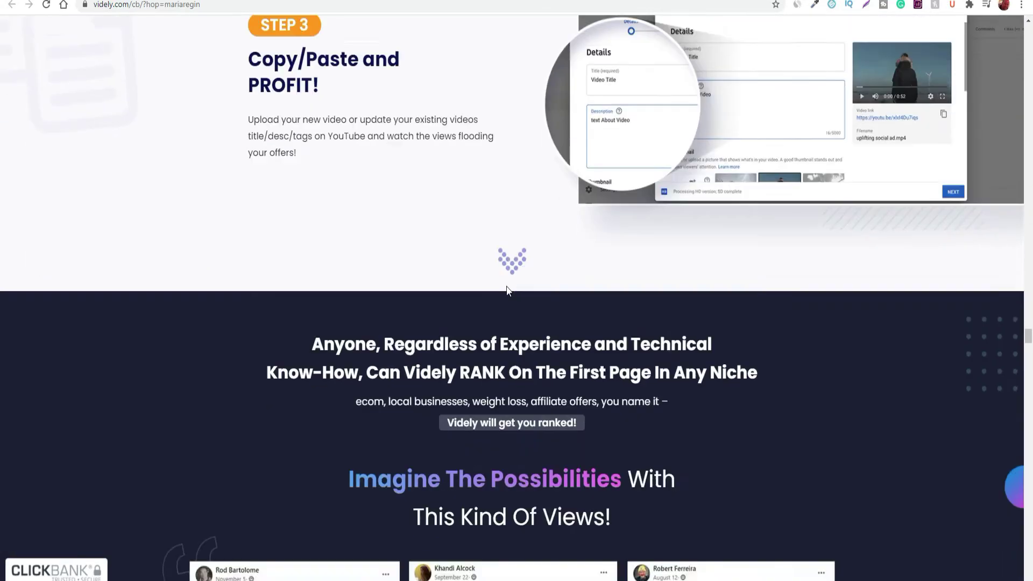
{"action": "scroll", "coordinate": [210, 299], "scroll_direction": "down", "scroll_amount": 3}
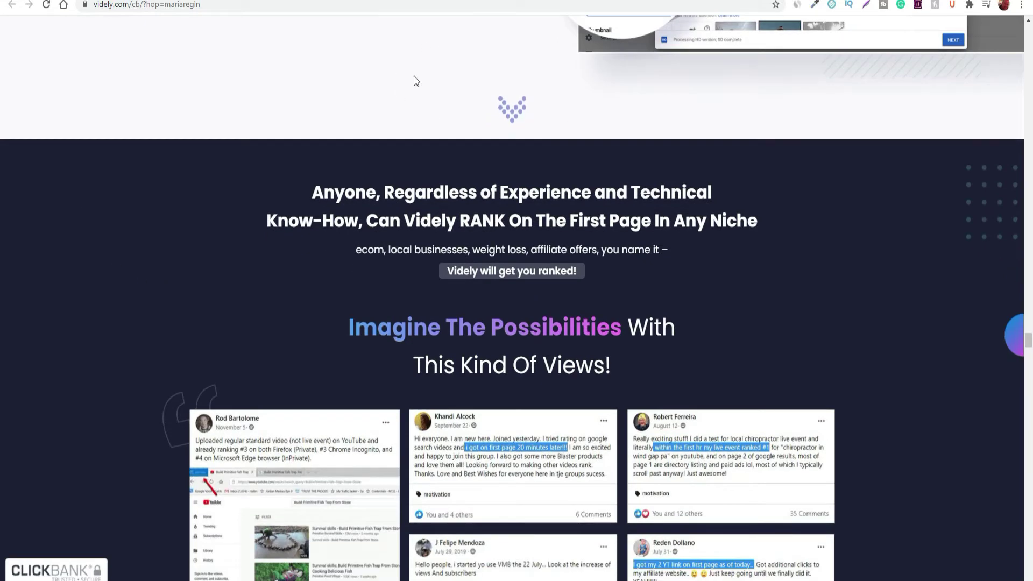
{"action": "scroll", "coordinate": [161, 231], "scroll_direction": "up", "scroll_amount": 4}
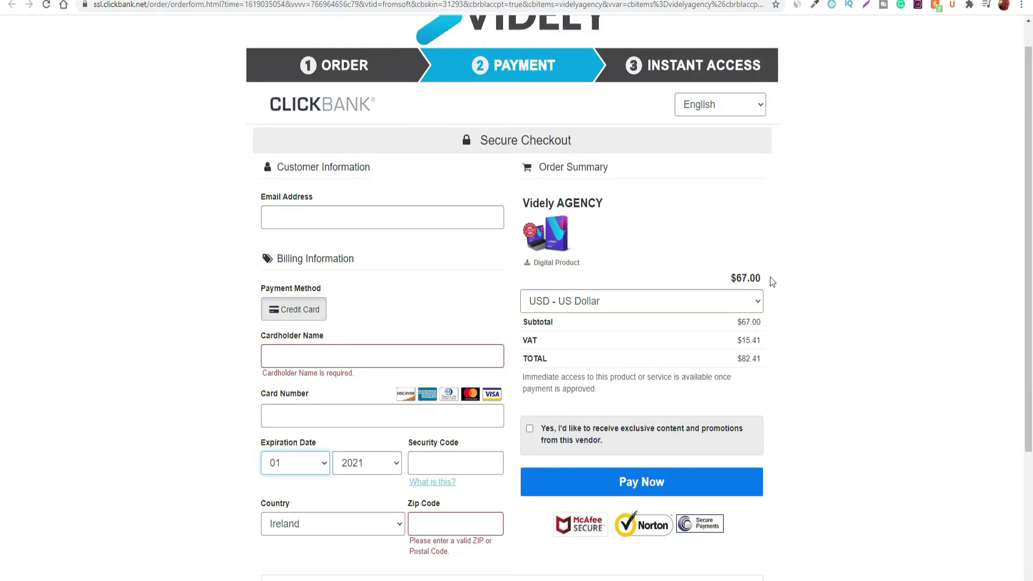
- Examine the price of Videly AGENCY in the checkout page's order summary
{"action": "left_click", "coordinate": [732, 275]}
{"action": "left_click_drag", "start_coordinate": [744, 278], "coordinate": [758, 278]}
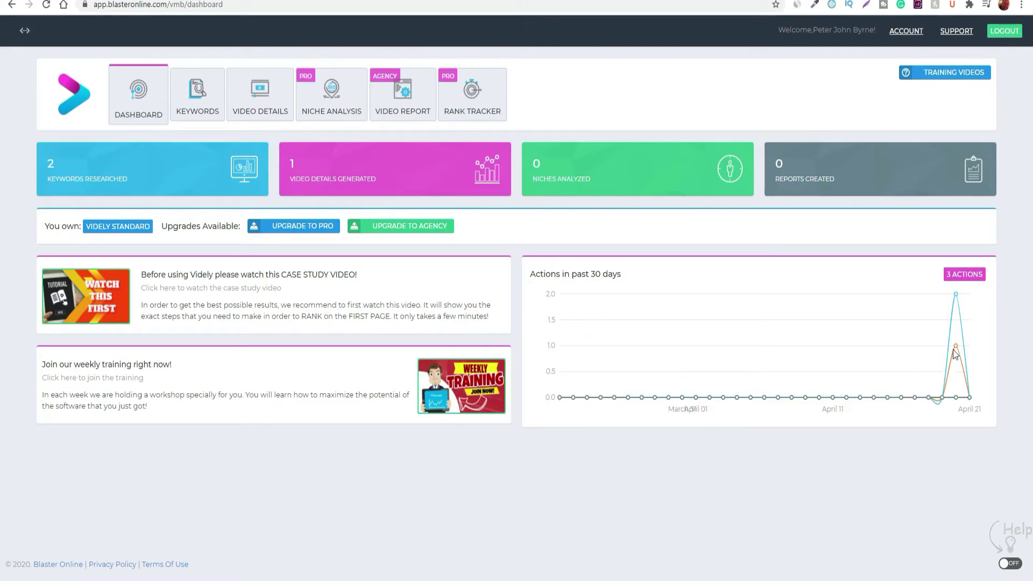
- Inspect the most recent data points on the dashboard's "Actions in past 30 days" chart
{"action": "mouse_move", "coordinate": [943, 402]}
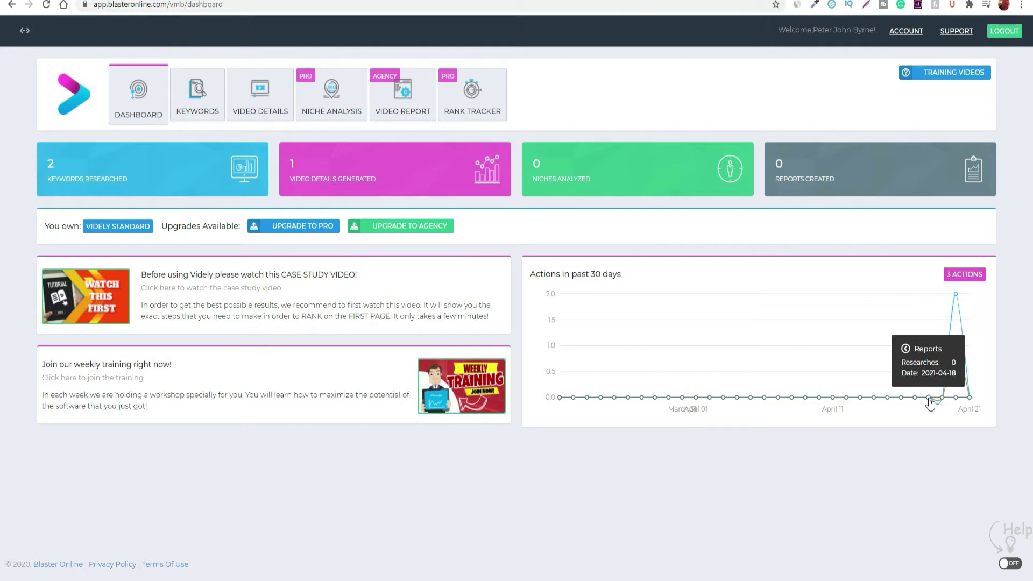
{"action": "mouse_move", "coordinate": [957, 302]}
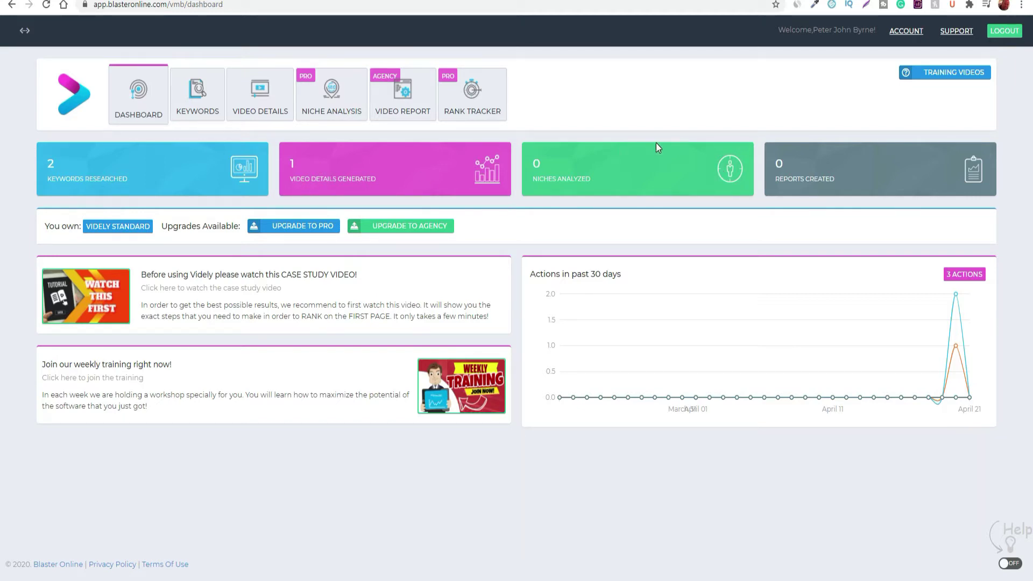
- Open the training videos and view the Long-Tail Keywords, Full Training Video and The Dashboard lessons
{"action": "left_click", "coordinate": [953, 76]}
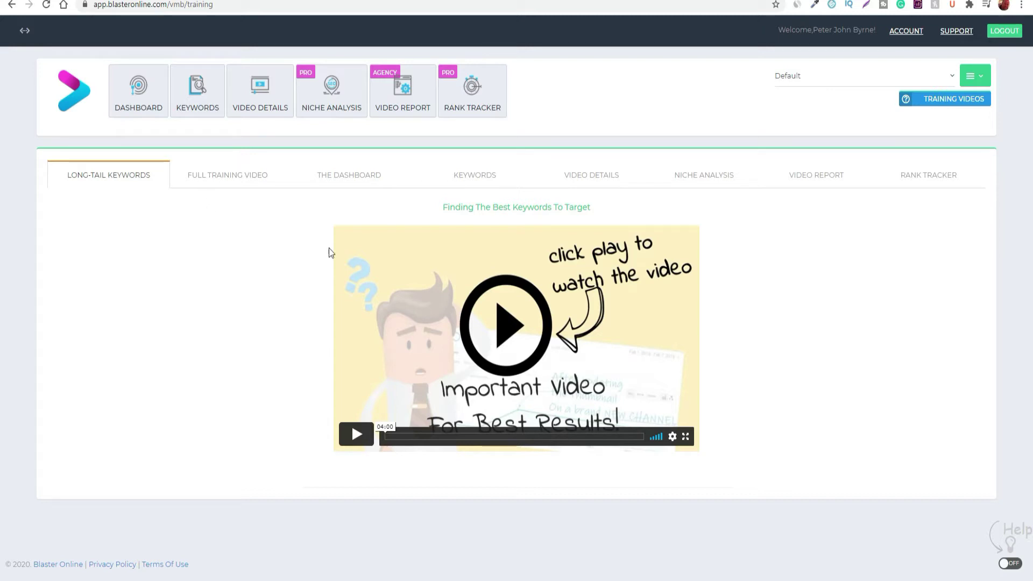
{"action": "left_click", "coordinate": [249, 177]}
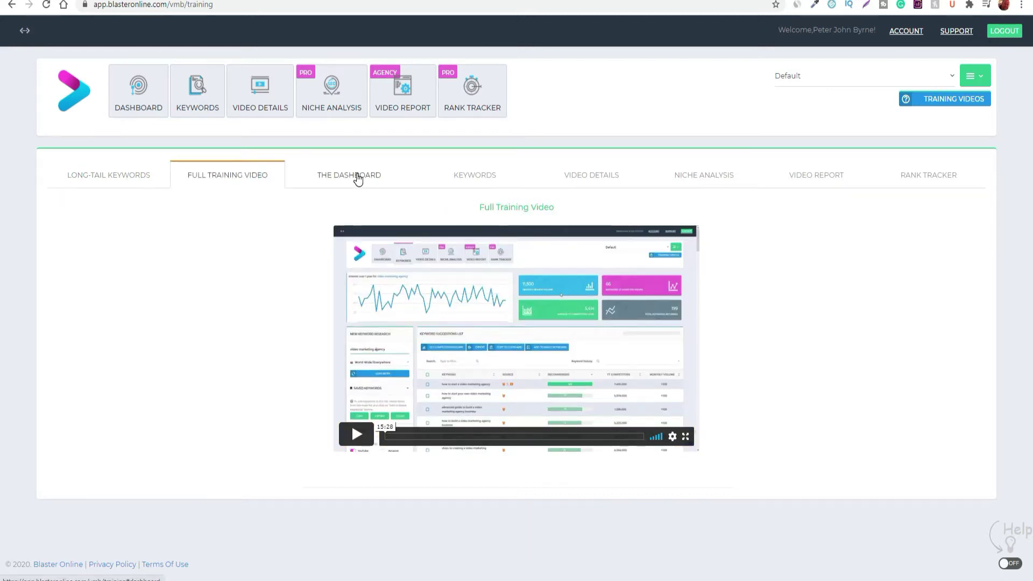
{"action": "left_click", "coordinate": [135, 171]}
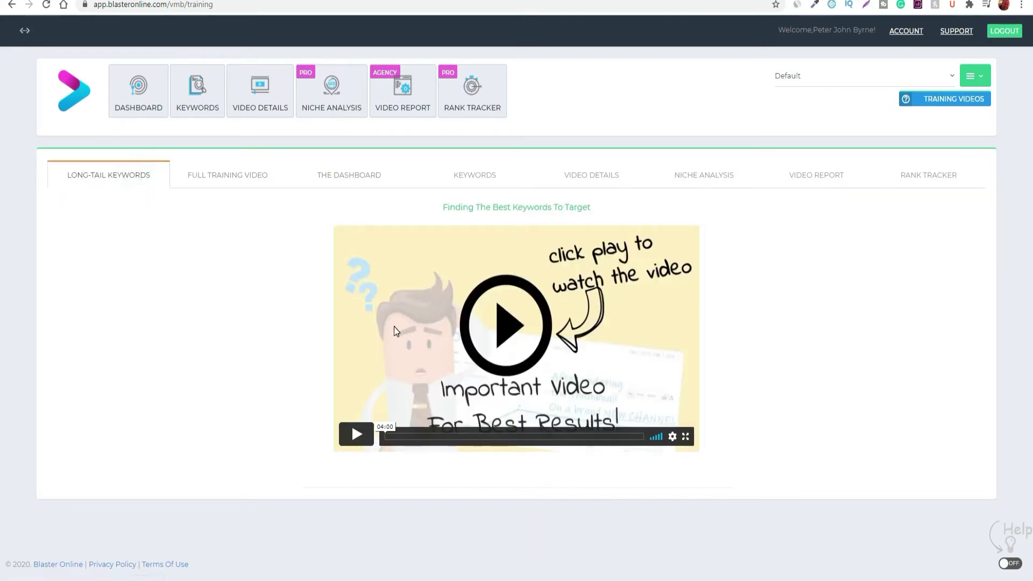
{"action": "left_click", "coordinate": [228, 183]}
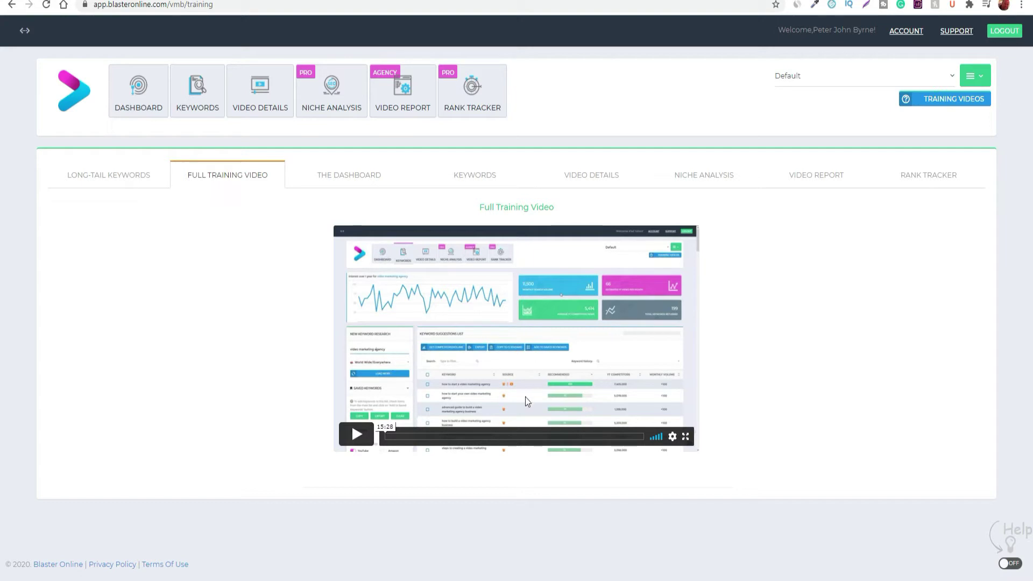
{"action": "left_click", "coordinate": [374, 173]}
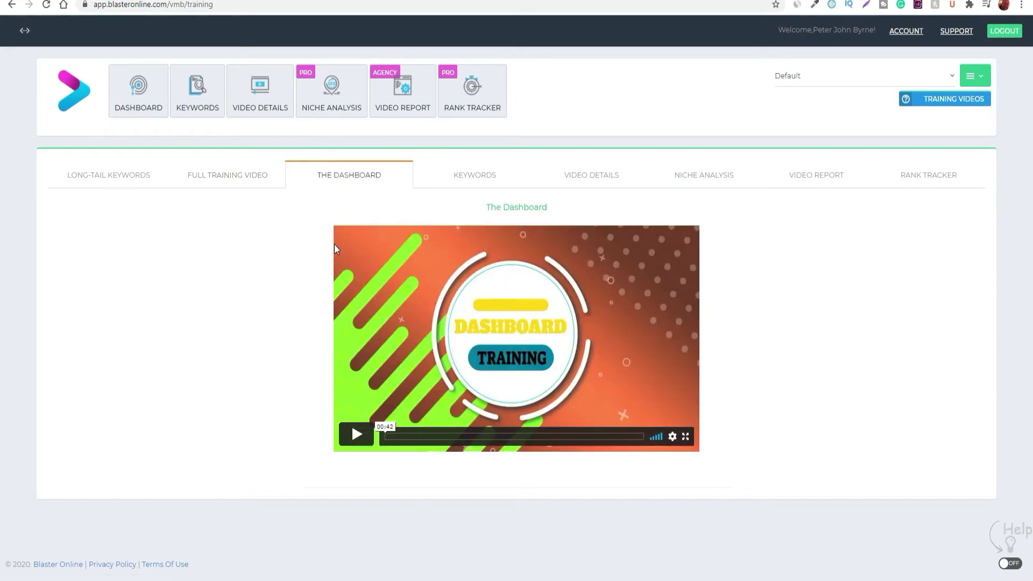
- View the Keywords, Video Details, Niche Analysis, Video Report and Rank Tracker training lessons
{"action": "left_click", "coordinate": [474, 174]}
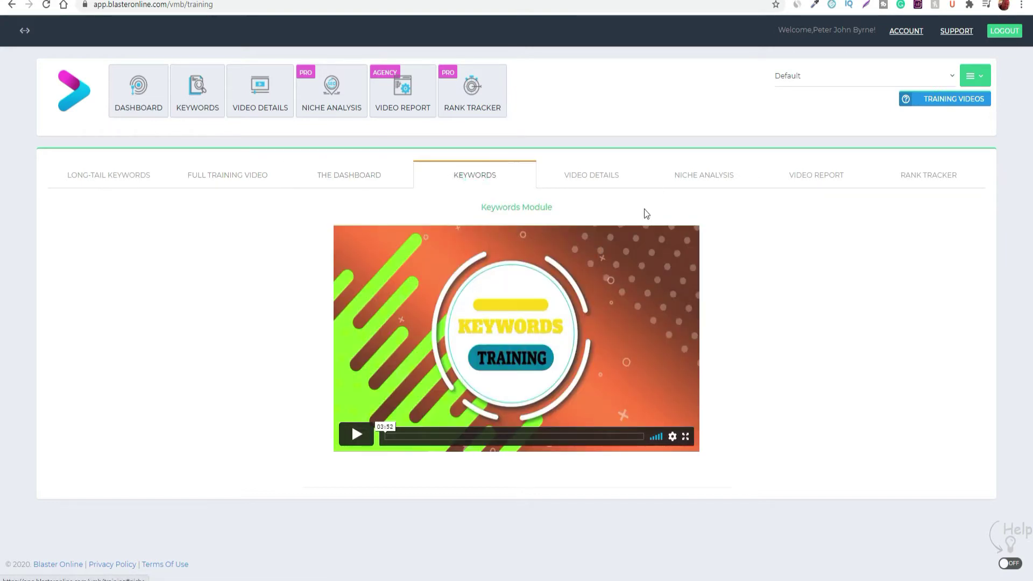
{"action": "left_click", "coordinate": [593, 179]}
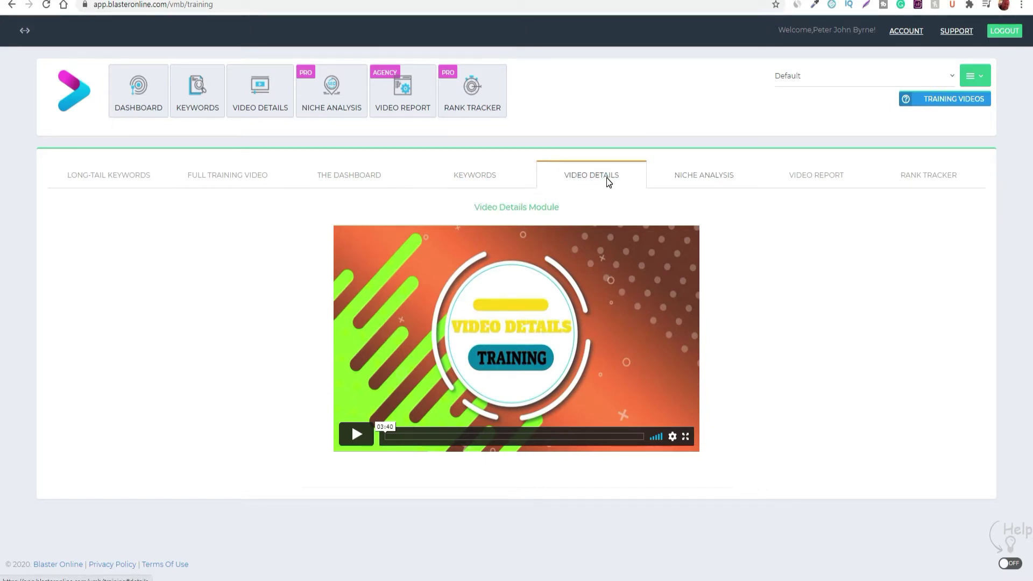
{"action": "left_click", "coordinate": [720, 184]}
{"action": "left_click", "coordinate": [816, 176]}
{"action": "left_click", "coordinate": [936, 179]}
{"action": "left_click", "coordinate": [813, 176]}
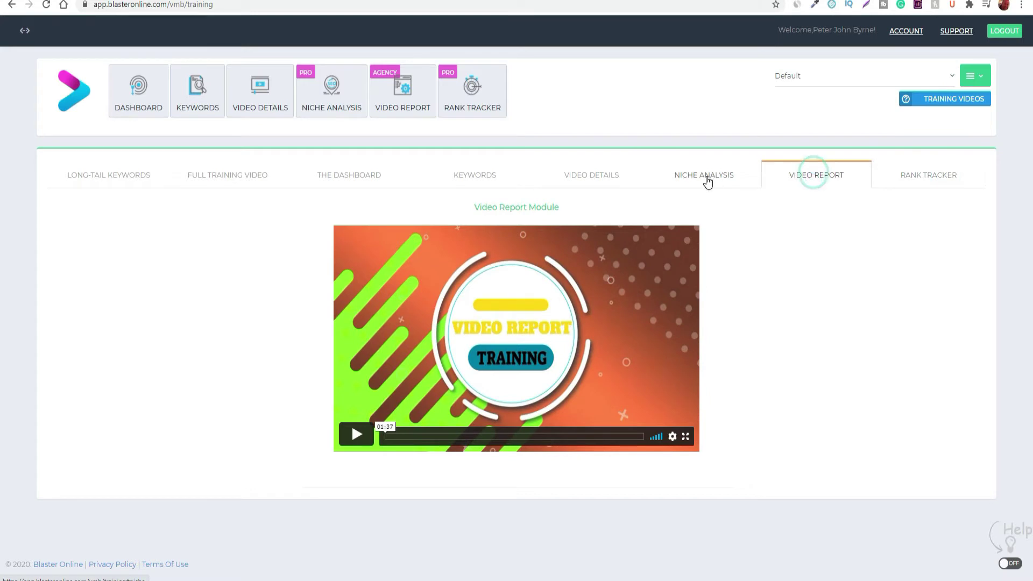
{"action": "left_click", "coordinate": [706, 178]}
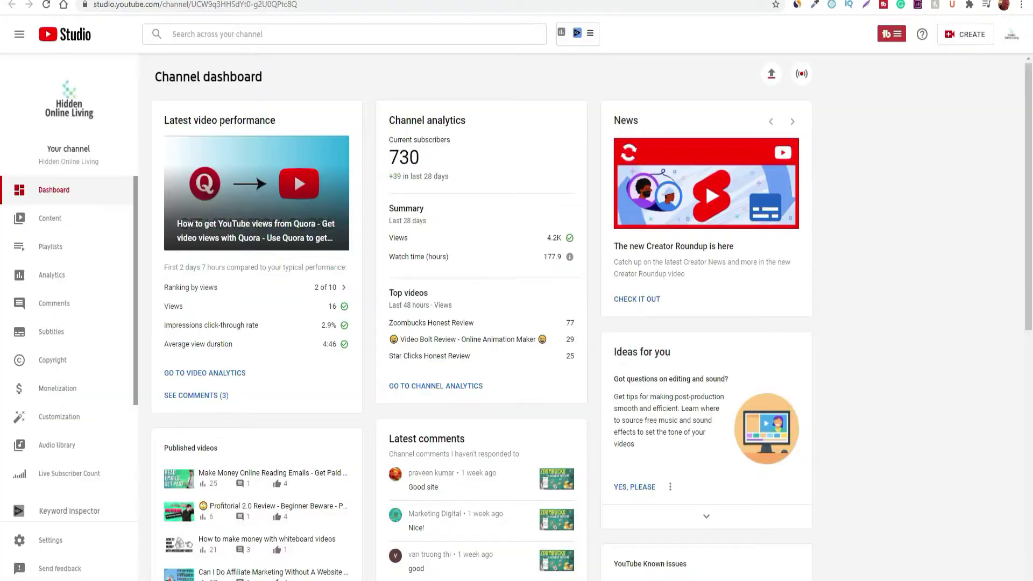
{"action": "left_click", "coordinate": [122, 219]}
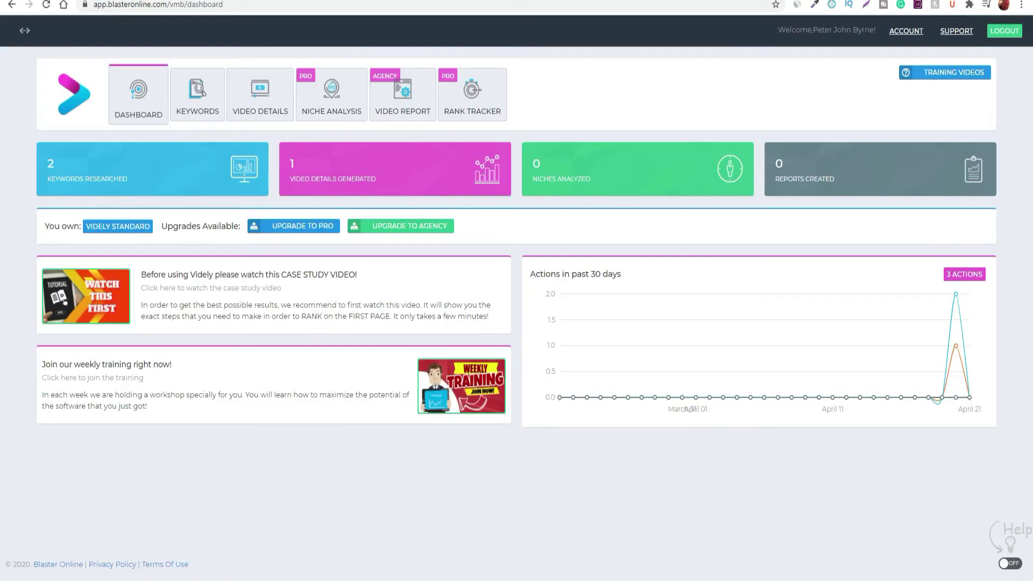
- Open the Keywords module and enter "passive income streams" as the main keyword for new research
{"action": "left_click", "coordinate": [189, 94]}
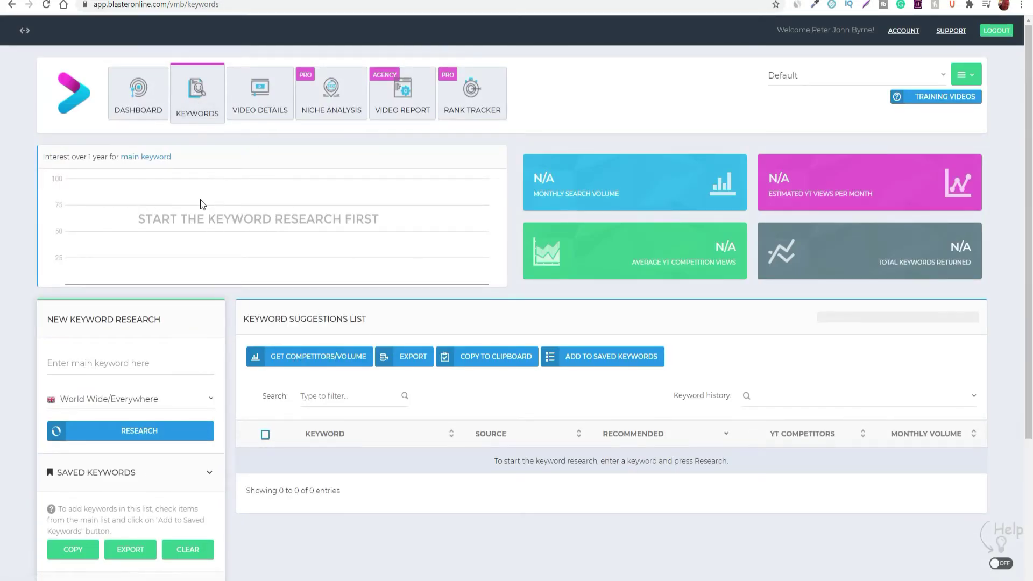
{"action": "left_click", "coordinate": [97, 362]}
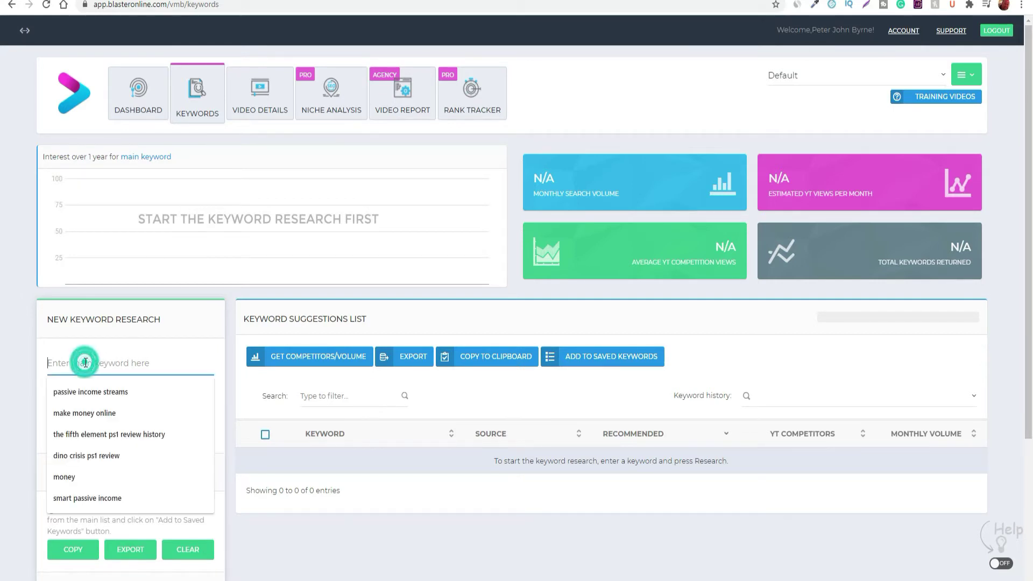
{"action": "left_click", "coordinate": [86, 395]}
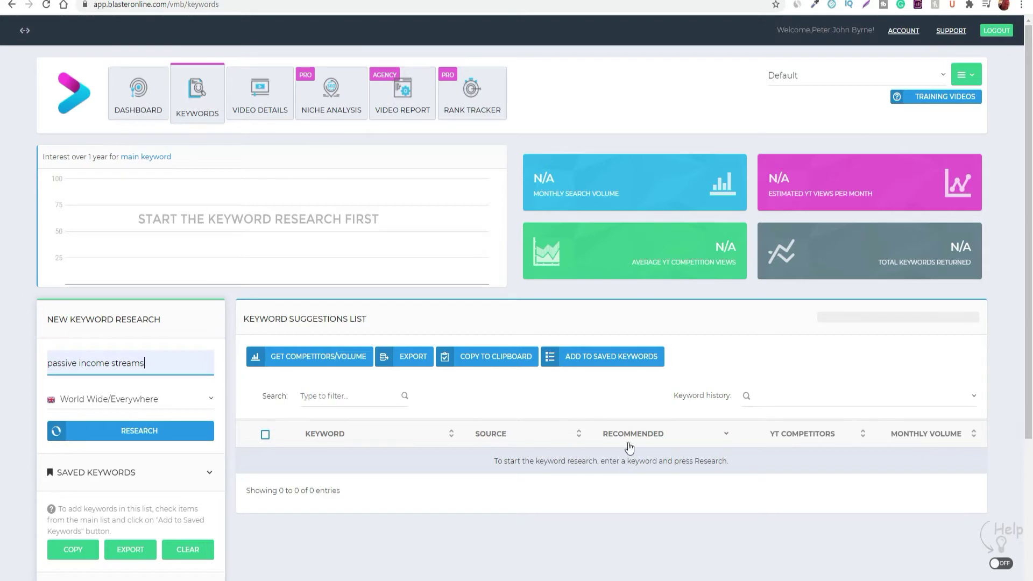
- Sort the keyword suggestions list by the Recommended column in ascending order
{"action": "left_click", "coordinate": [864, 438]}
{"action": "left_click", "coordinate": [726, 435]}
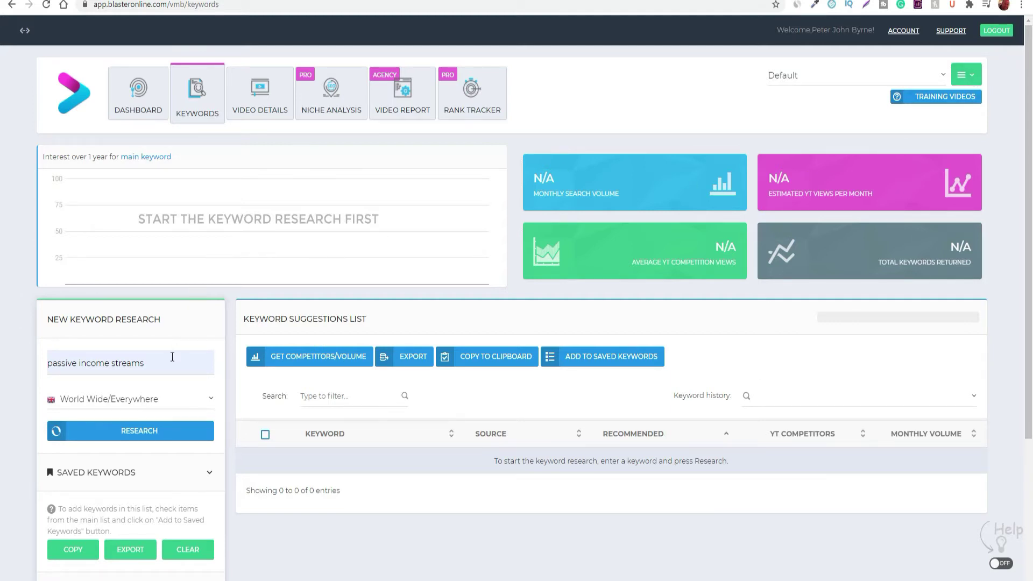
- View the options for creating, renaming and deleting a campaign, and leave the Default campaign selected
{"action": "left_click", "coordinate": [967, 76]}
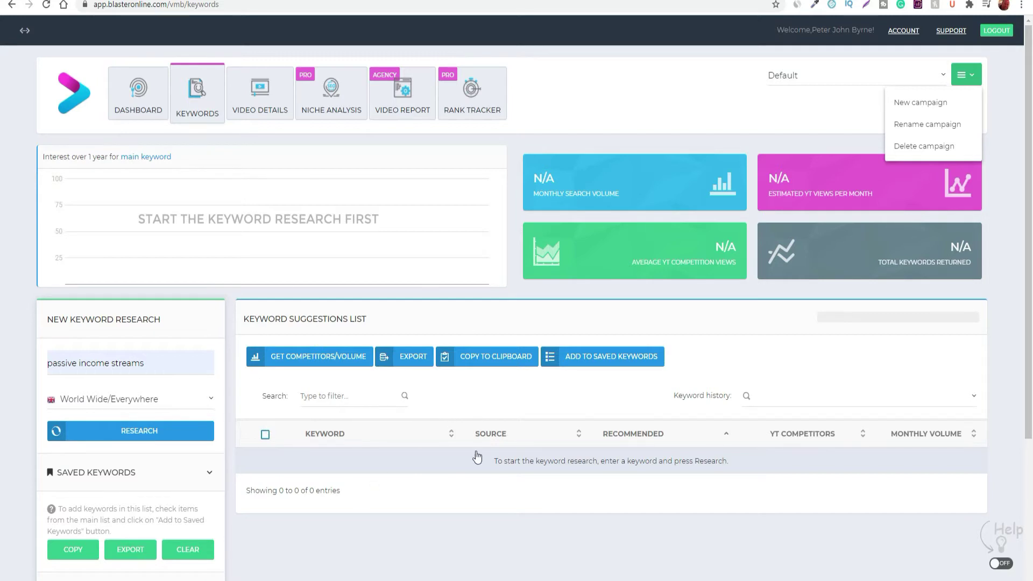
{"action": "left_click", "coordinate": [965, 75]}
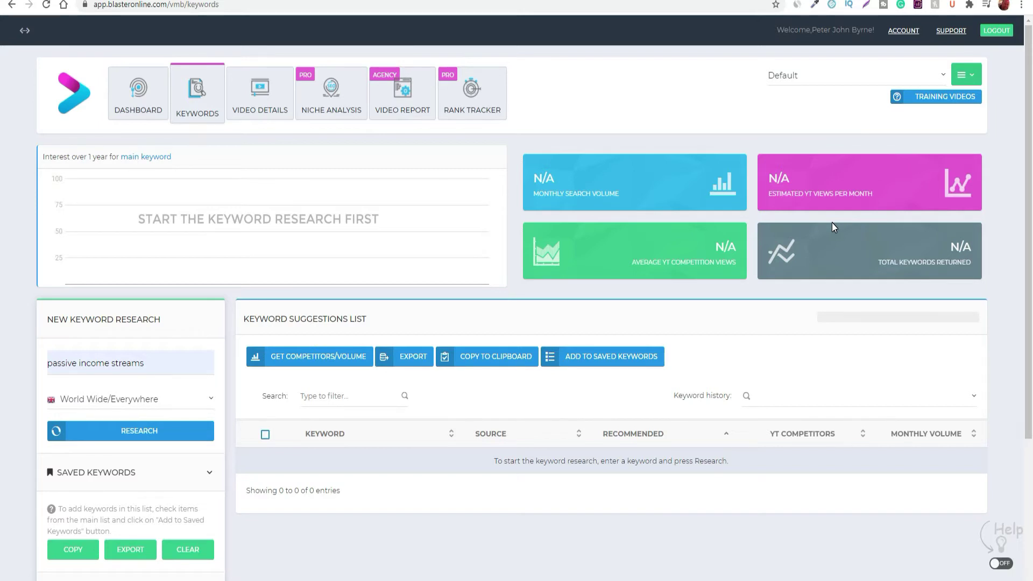
{"action": "left_click", "coordinate": [973, 77]}
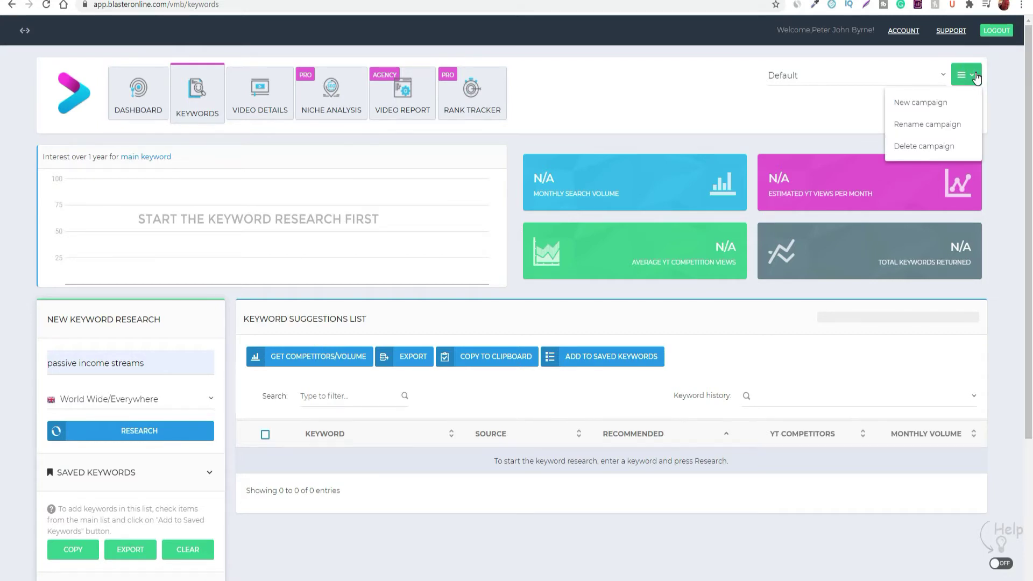
{"action": "left_click", "coordinate": [976, 78]}
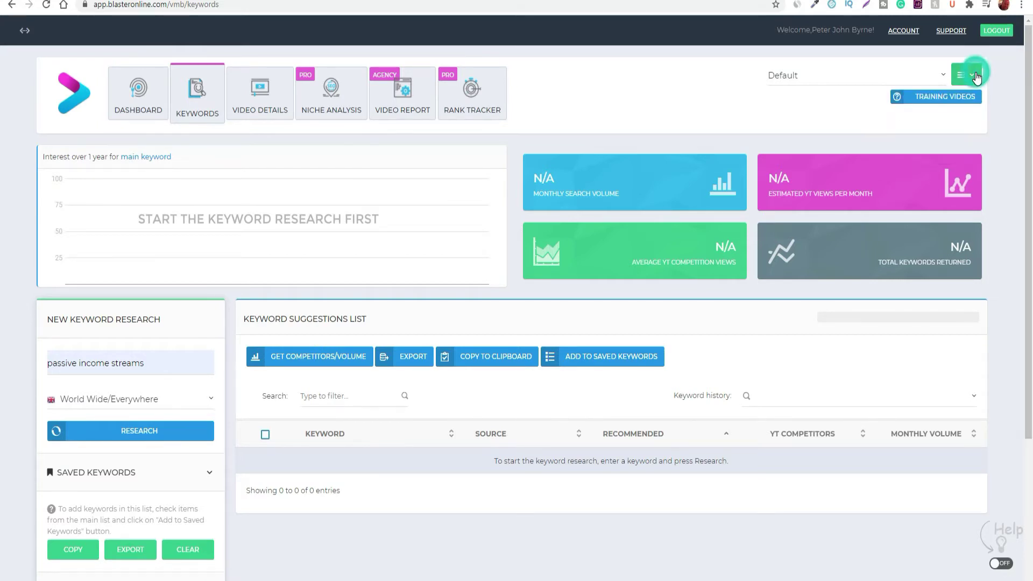
- Turn off Pinterest, Ebay and Amazon as search sources in the keyword research options
{"action": "scroll", "coordinate": [228, 462], "scroll_direction": "down", "scroll_amount": 3}
{"action": "scroll", "coordinate": [229, 466], "scroll_direction": "down", "scroll_amount": 1}
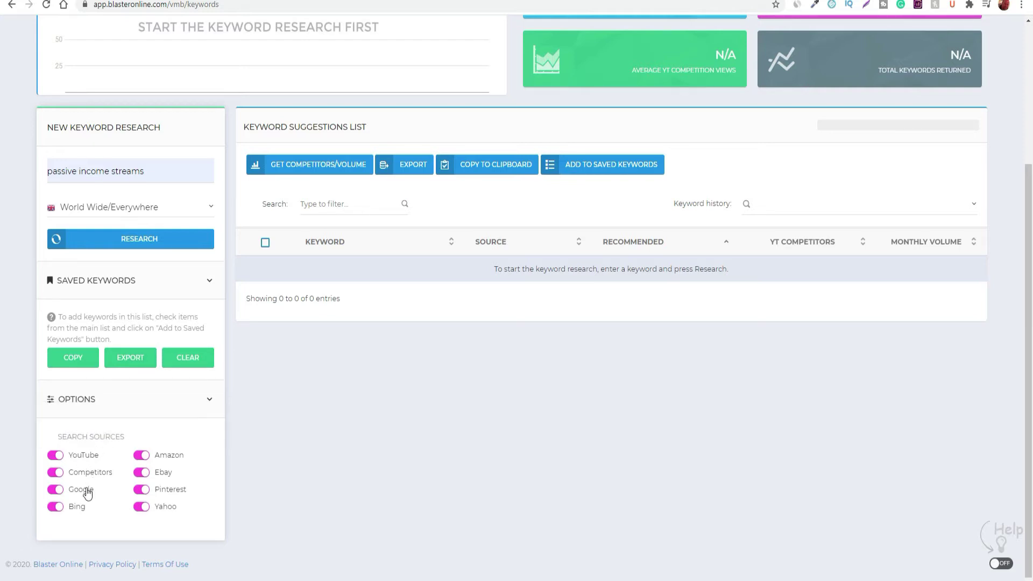
{"action": "left_click", "coordinate": [143, 490]}
{"action": "left_click", "coordinate": [139, 473]}
{"action": "left_click", "coordinate": [141, 455]}
{"action": "left_click", "coordinate": [55, 474]}
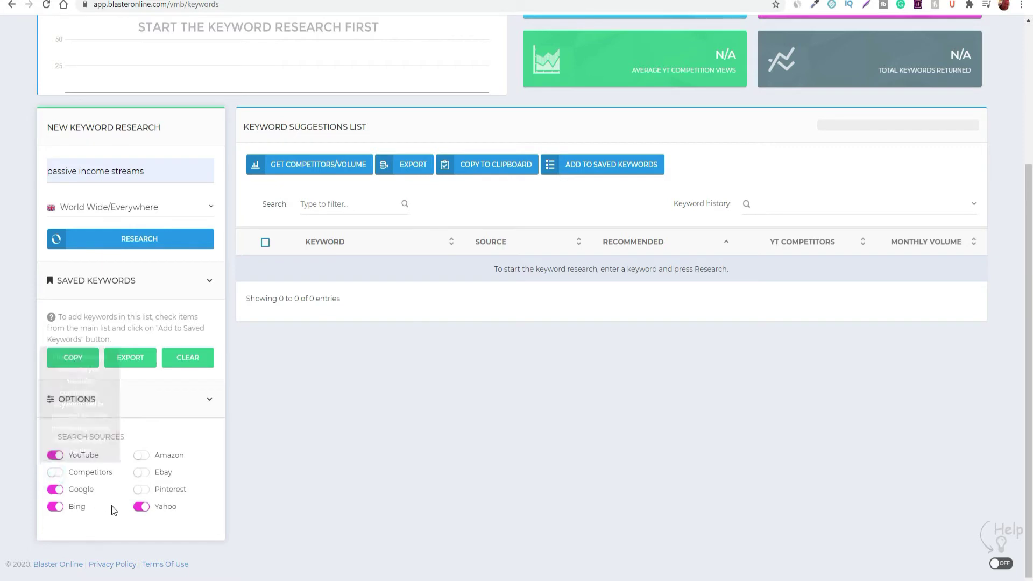
{"action": "left_click", "coordinate": [56, 472]}
- Run the keyword research for "passive income streams" with the region set to World Wide/Everywhere
{"action": "scroll", "coordinate": [122, 431], "scroll_direction": "up", "scroll_amount": 3}
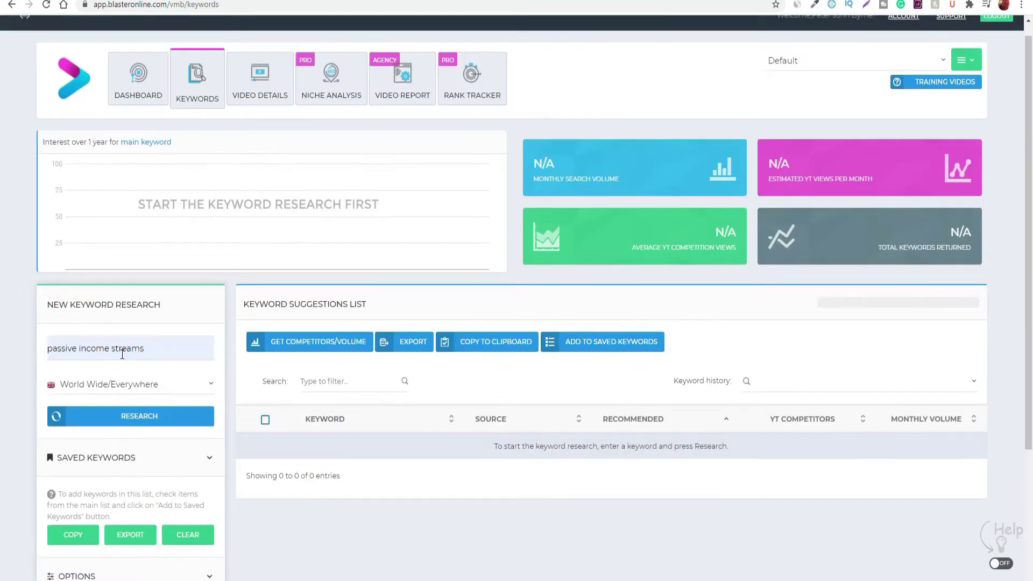
{"action": "left_click", "coordinate": [145, 349]}
{"action": "left_click", "coordinate": [208, 385]}
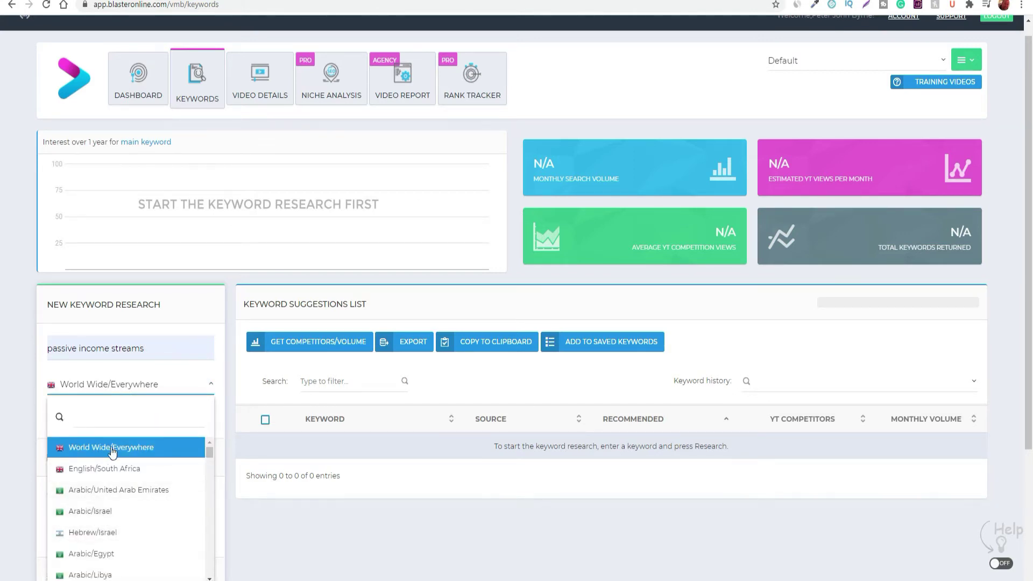
{"action": "left_click", "coordinate": [144, 453]}
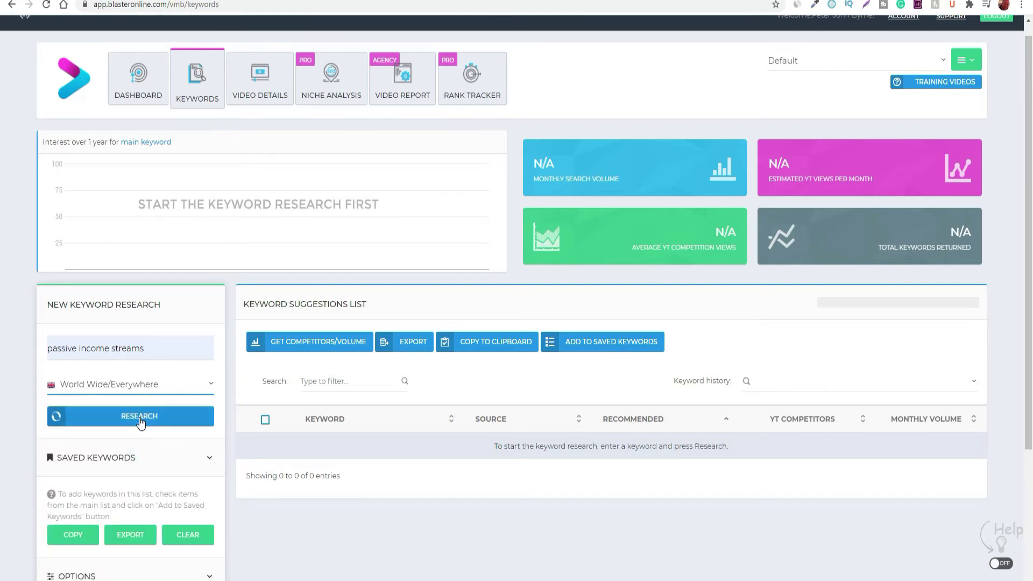
{"action": "left_click", "coordinate": [141, 422]}
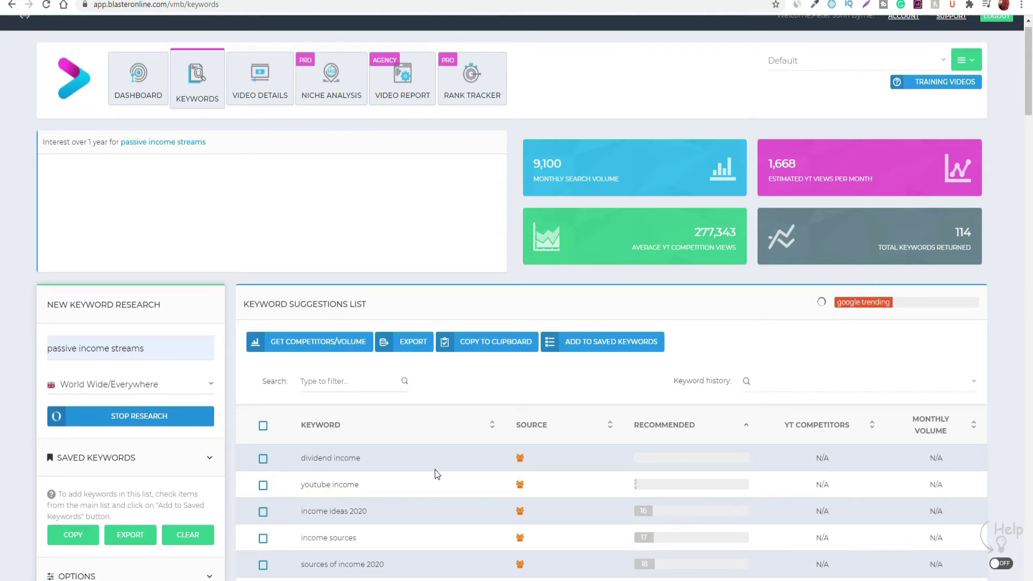
- Look through the incoming keyword suggestions for "passive income streams" and their Recommended scores while the research runs
{"action": "scroll", "coordinate": [434, 468], "scroll_direction": "down", "scroll_amount": 3}
{"action": "scroll", "coordinate": [345, 457], "scroll_direction": "down", "scroll_amount": 8}
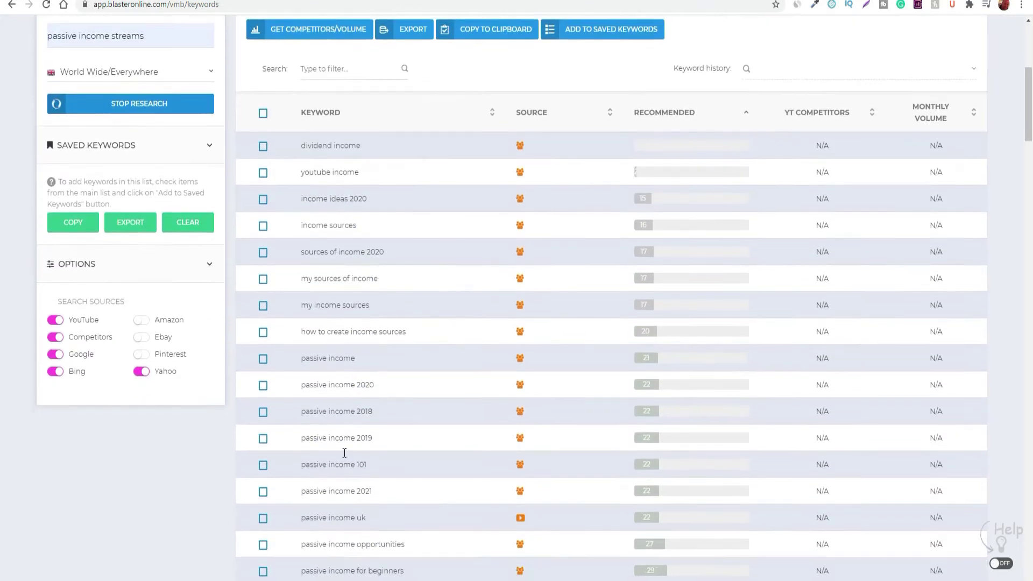
{"action": "scroll", "coordinate": [345, 457], "scroll_direction": "down", "scroll_amount": 6}
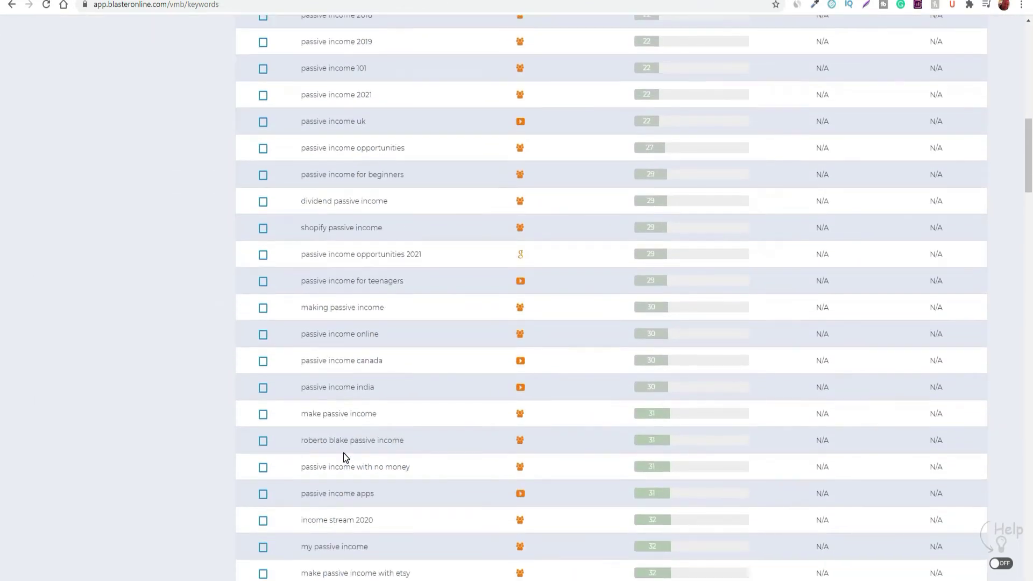
{"action": "scroll", "coordinate": [595, 446], "scroll_direction": "down", "scroll_amount": 4}
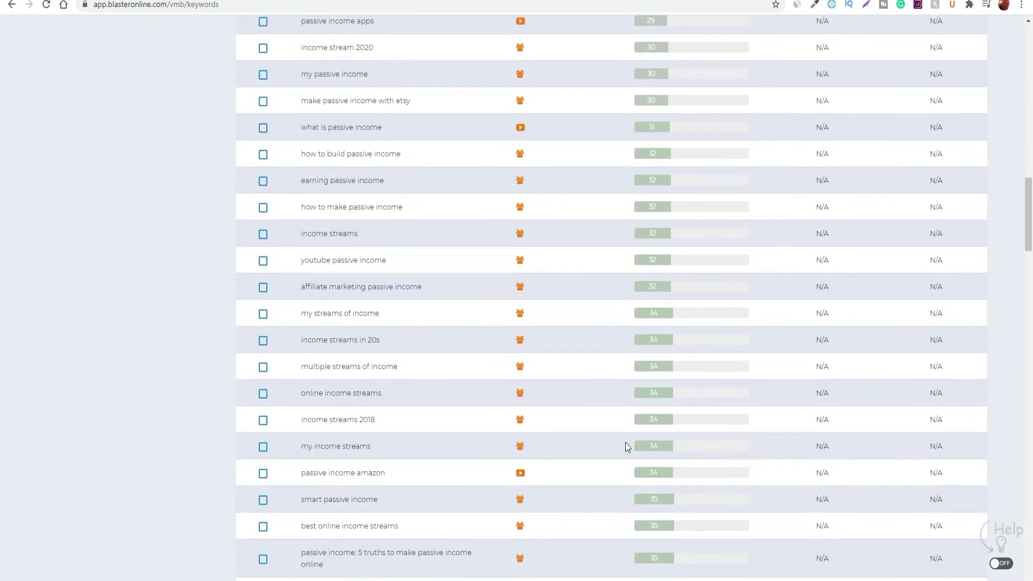
{"action": "scroll", "coordinate": [621, 460], "scroll_direction": "up", "scroll_amount": 15}
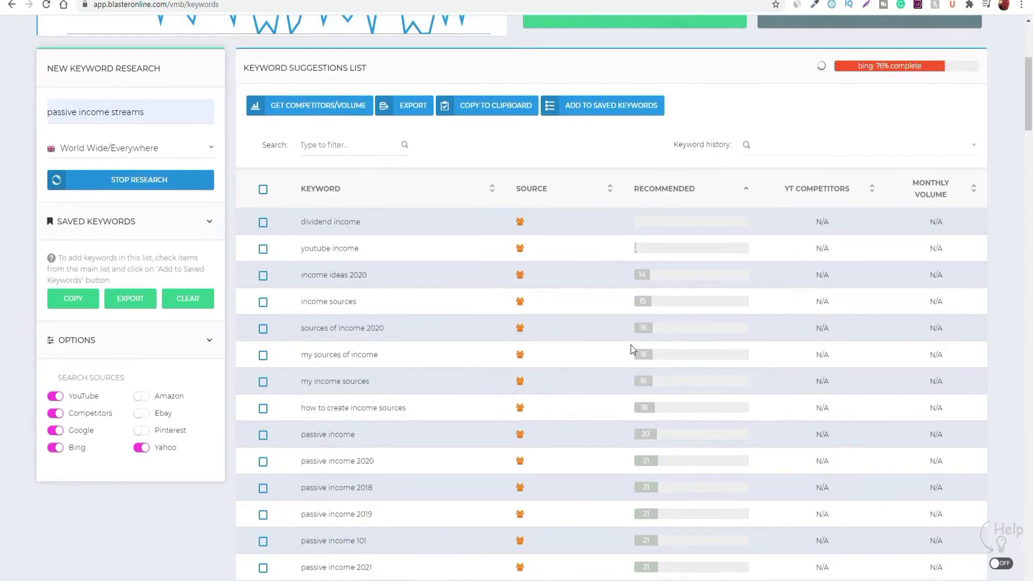
{"action": "scroll", "coordinate": [630, 342], "scroll_direction": "down", "scroll_amount": 8}
{"action": "scroll", "coordinate": [630, 344], "scroll_direction": "down", "scroll_amount": 18}
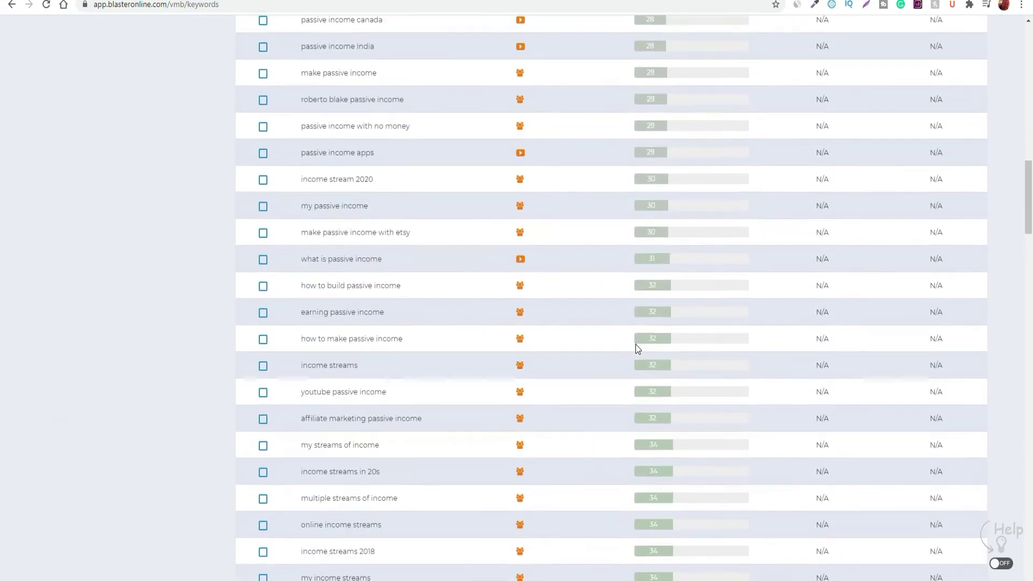
{"action": "scroll", "coordinate": [641, 344], "scroll_direction": "up", "scroll_amount": 20}
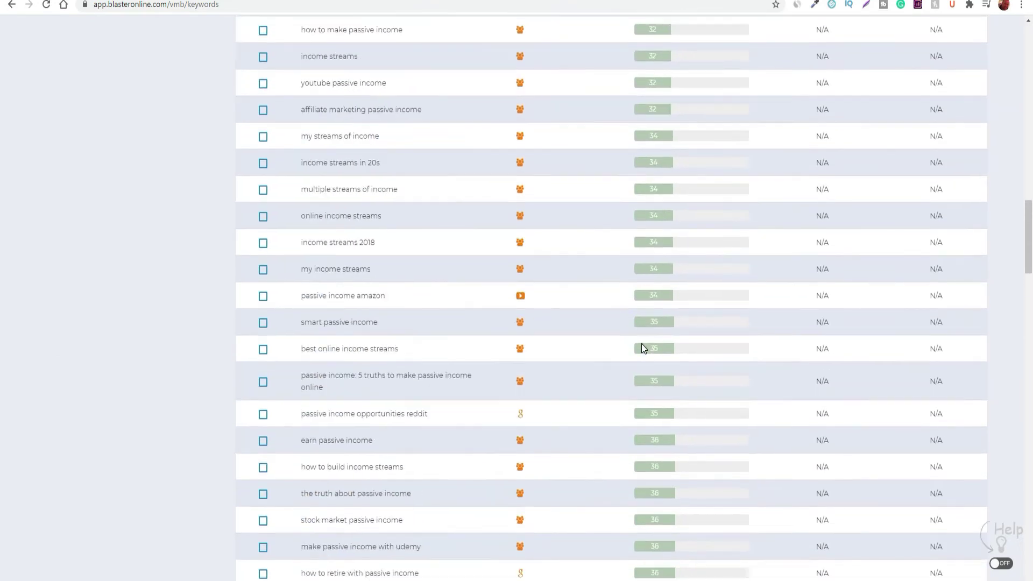
{"action": "scroll", "coordinate": [651, 221], "scroll_direction": "up", "scroll_amount": 5}
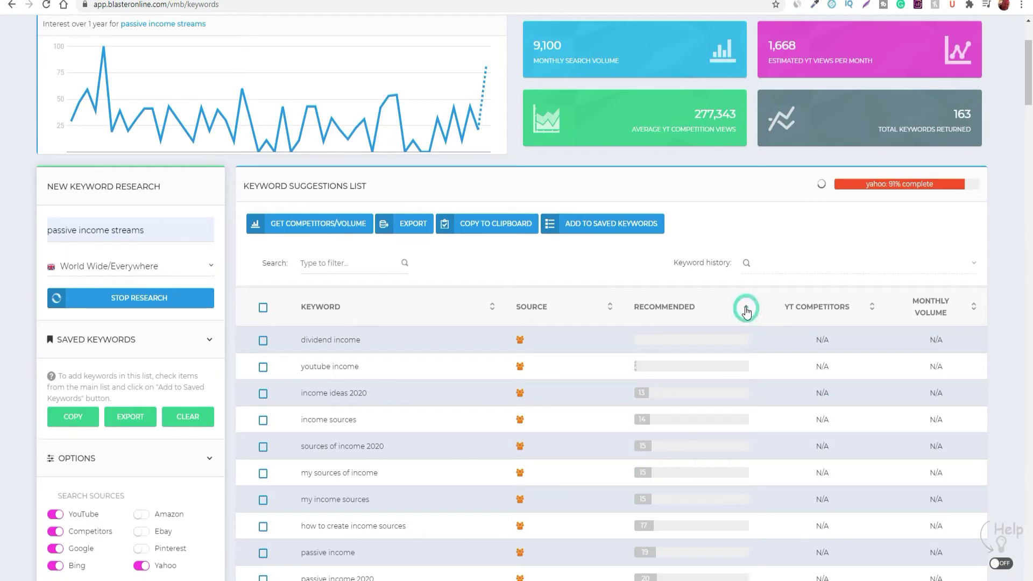
- Examine how the Recommended scores rise down the keyword suggestions list, starting from "dividend income"
{"action": "scroll", "coordinate": [653, 425], "scroll_direction": "down", "scroll_amount": 3}
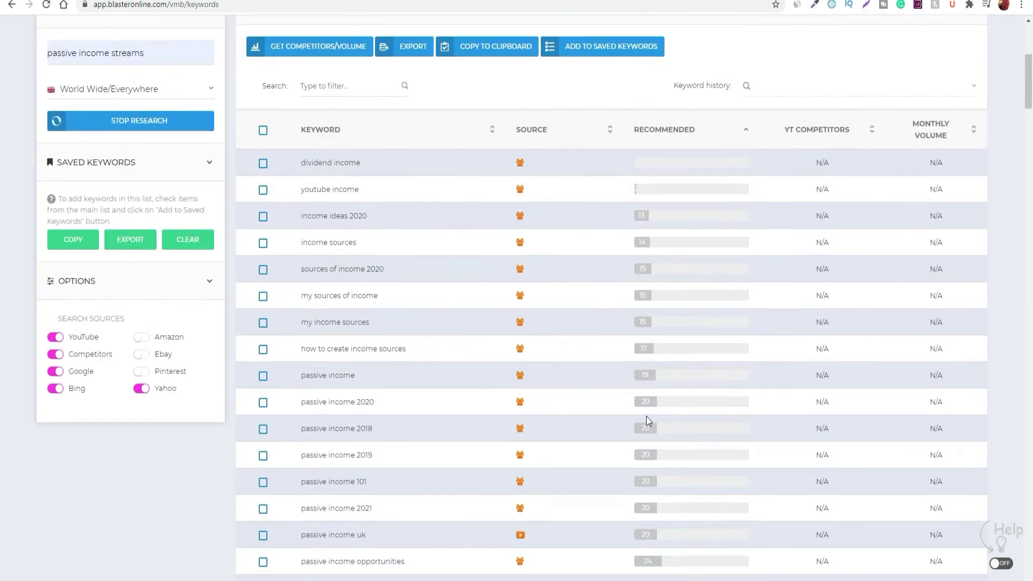
{"action": "scroll", "coordinate": [659, 432], "scroll_direction": "down", "scroll_amount": 4}
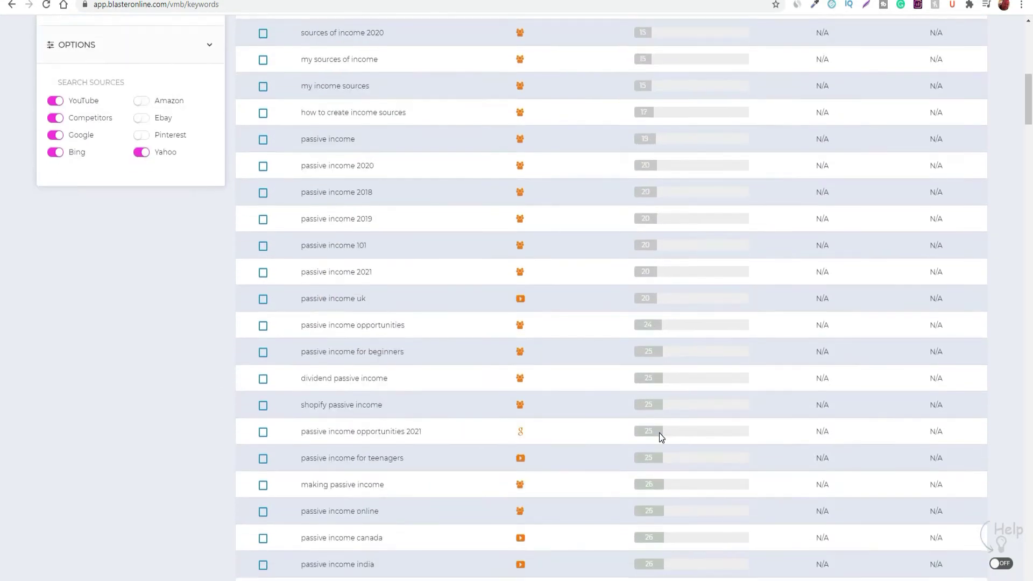
{"action": "scroll", "coordinate": [654, 254], "scroll_direction": "up", "scroll_amount": 2}
{"action": "scroll", "coordinate": [666, 363], "scroll_direction": "down", "scroll_amount": 6}
{"action": "scroll", "coordinate": [666, 364], "scroll_direction": "down", "scroll_amount": 20}
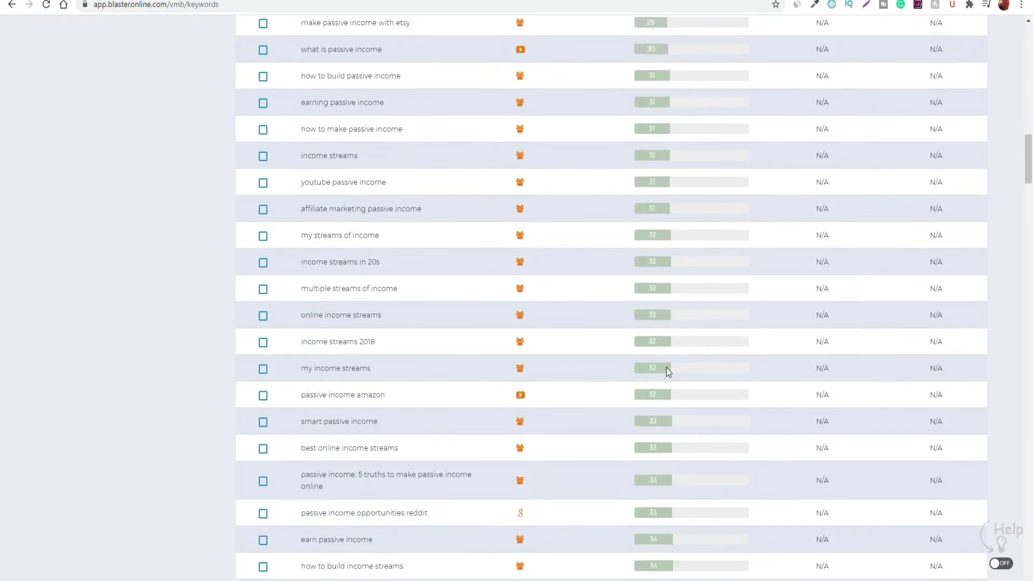
{"action": "scroll", "coordinate": [665, 371], "scroll_direction": "up", "scroll_amount": 15}
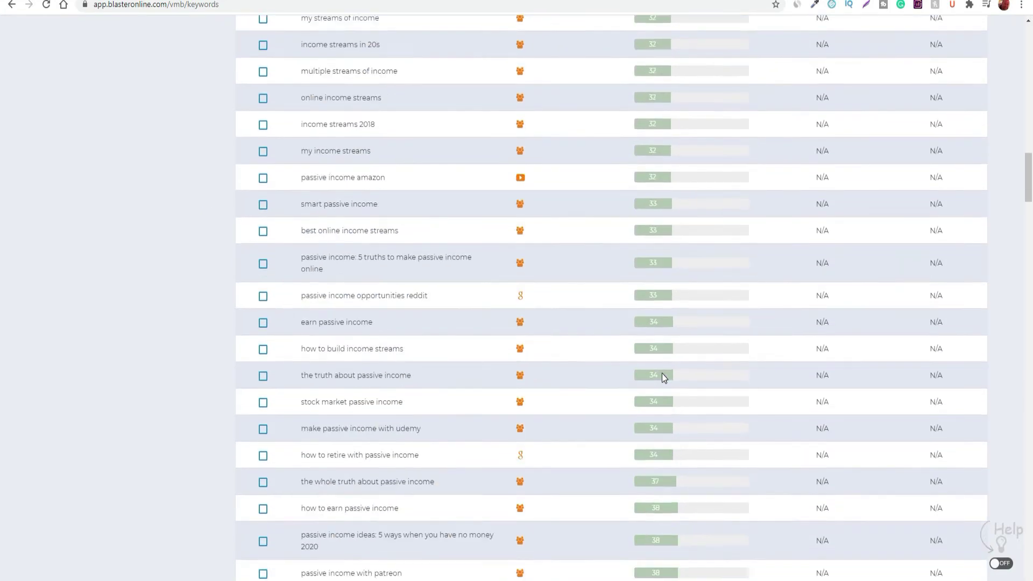
{"action": "scroll", "coordinate": [662, 373], "scroll_direction": "up", "scroll_amount": 8}
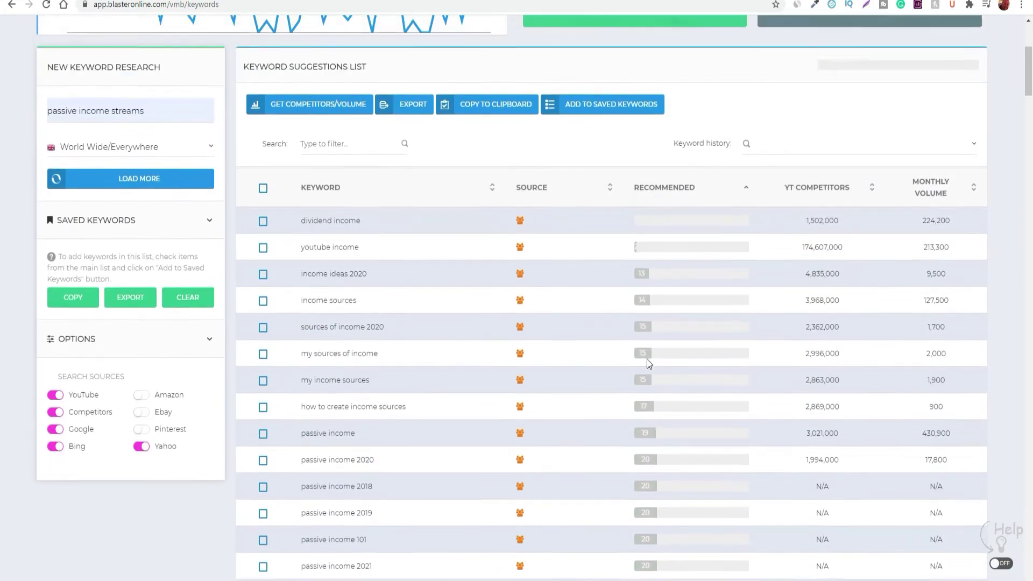
- Review the completed suggestions list, comparing Recommended scores, YT competitors and monthly volume across the keywords
{"action": "scroll", "coordinate": [644, 367], "scroll_direction": "down", "scroll_amount": 9}
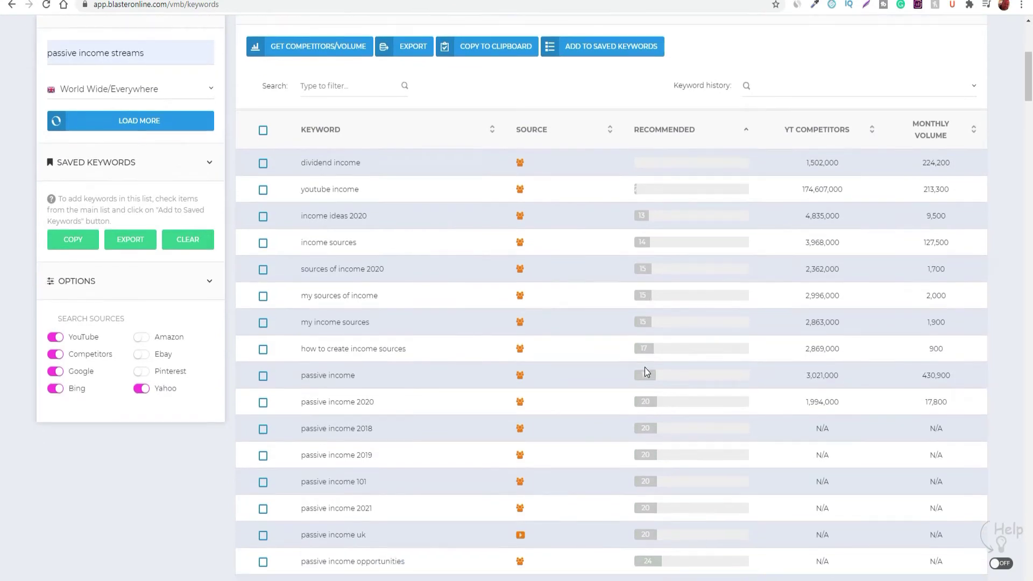
{"action": "scroll", "coordinate": [645, 367], "scroll_direction": "down", "scroll_amount": 10}
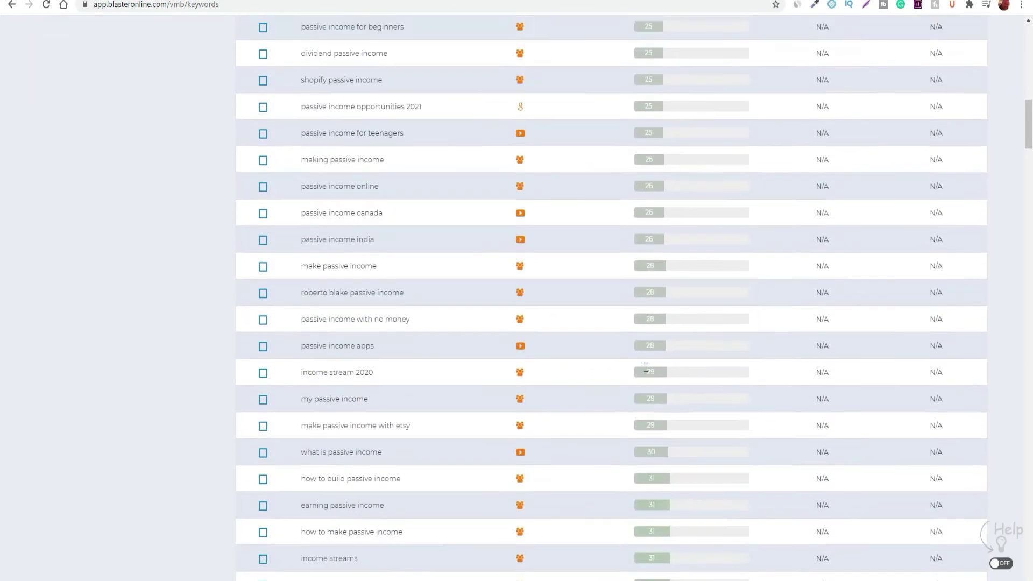
{"action": "scroll", "coordinate": [645, 365], "scroll_direction": "down", "scroll_amount": 20}
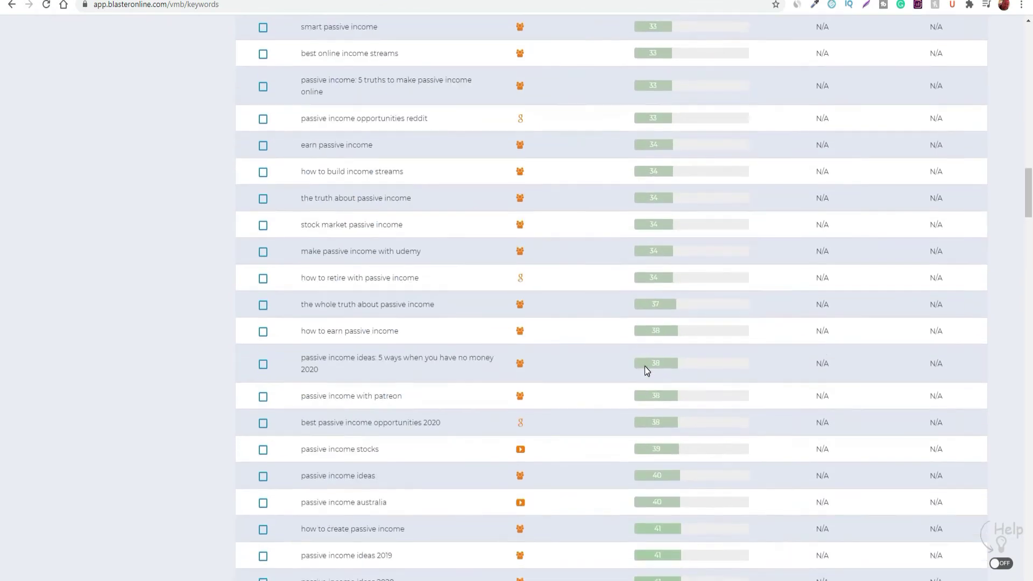
{"action": "scroll", "coordinate": [644, 366], "scroll_direction": "down", "scroll_amount": 10}
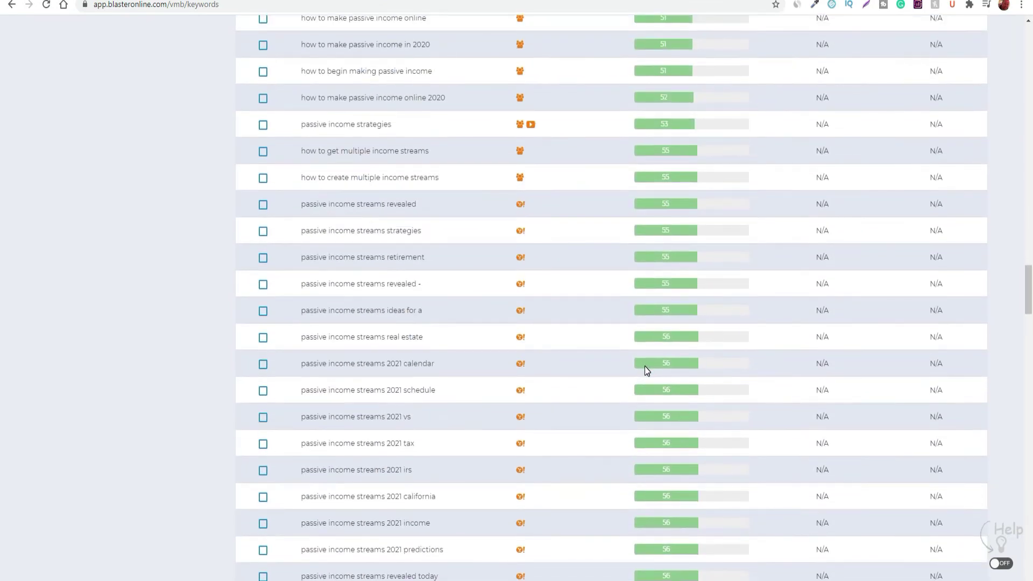
{"action": "scroll", "coordinate": [645, 366], "scroll_direction": "down", "scroll_amount": 2}
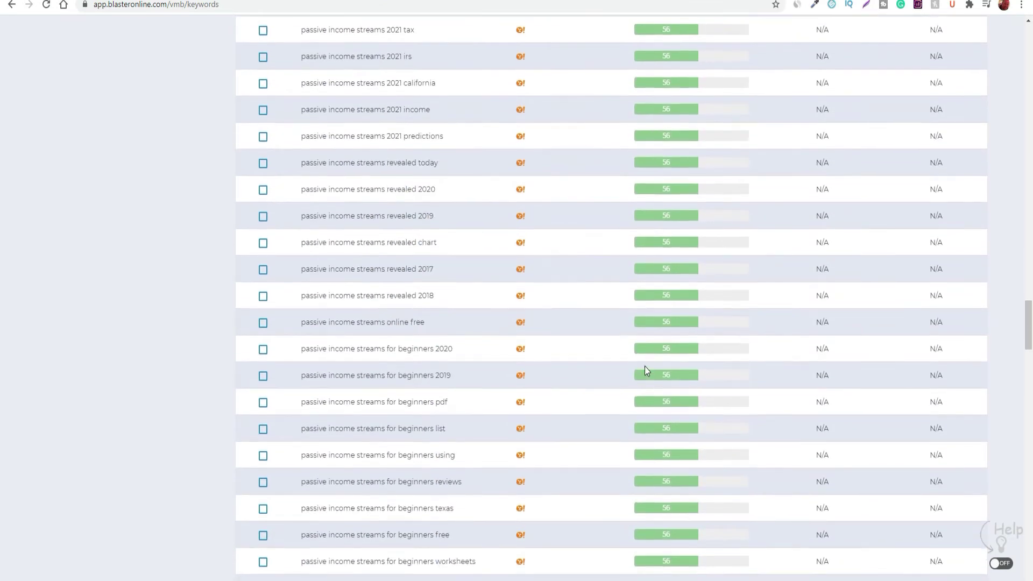
{"action": "scroll", "coordinate": [644, 366], "scroll_direction": "up", "scroll_amount": 20}
{"action": "scroll", "coordinate": [644, 365], "scroll_direction": "up", "scroll_amount": 20}
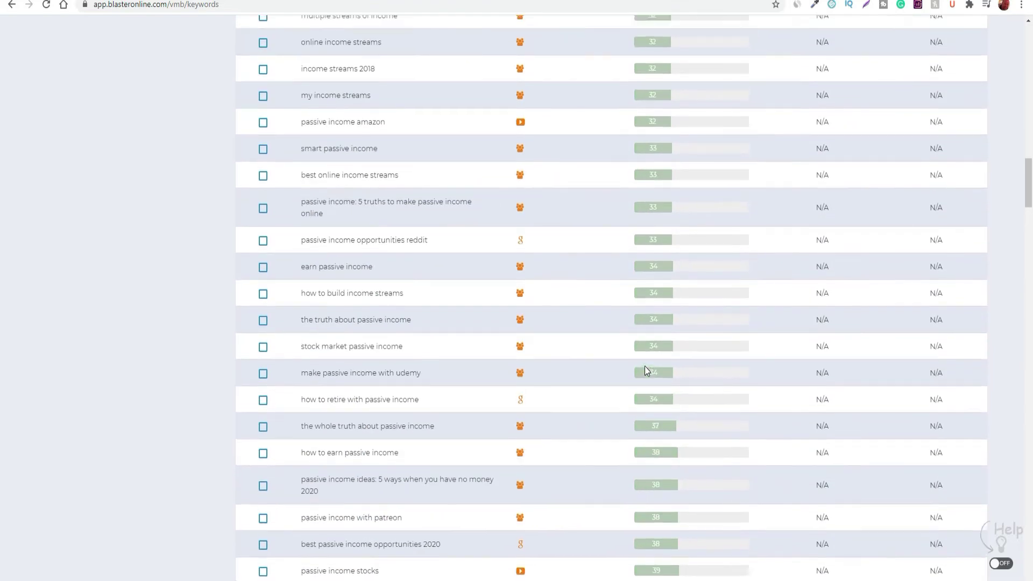
{"action": "scroll", "coordinate": [644, 366], "scroll_direction": "up", "scroll_amount": 1}
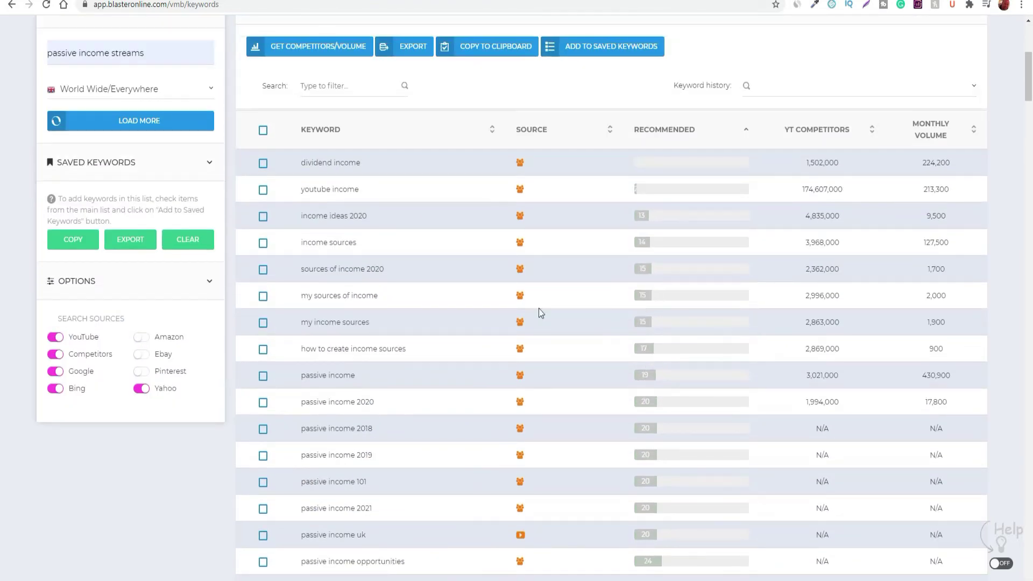
- Compare the suggestions "youtube income" and "passive income streams 2021 california", and tick the keyword "passive income streams 2021 income"
{"action": "left_click_drag", "start_coordinate": [303, 192], "coordinate": [362, 192]}
{"action": "scroll", "coordinate": [650, 444], "scroll_direction": "down", "scroll_amount": 10}
{"action": "scroll", "coordinate": [649, 444], "scroll_direction": "down", "scroll_amount": 15}
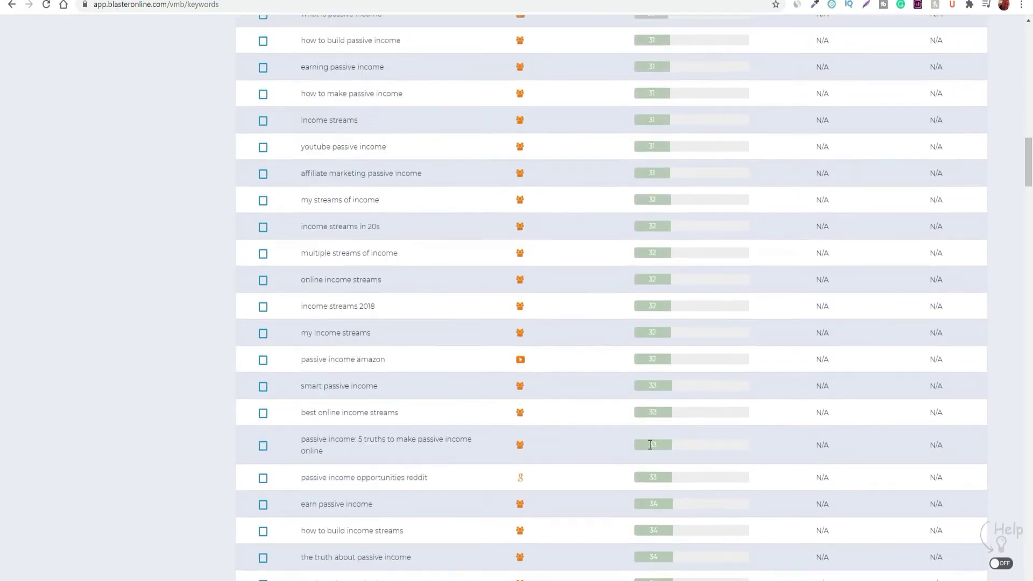
{"action": "scroll", "coordinate": [652, 449], "scroll_direction": "down", "scroll_amount": 10}
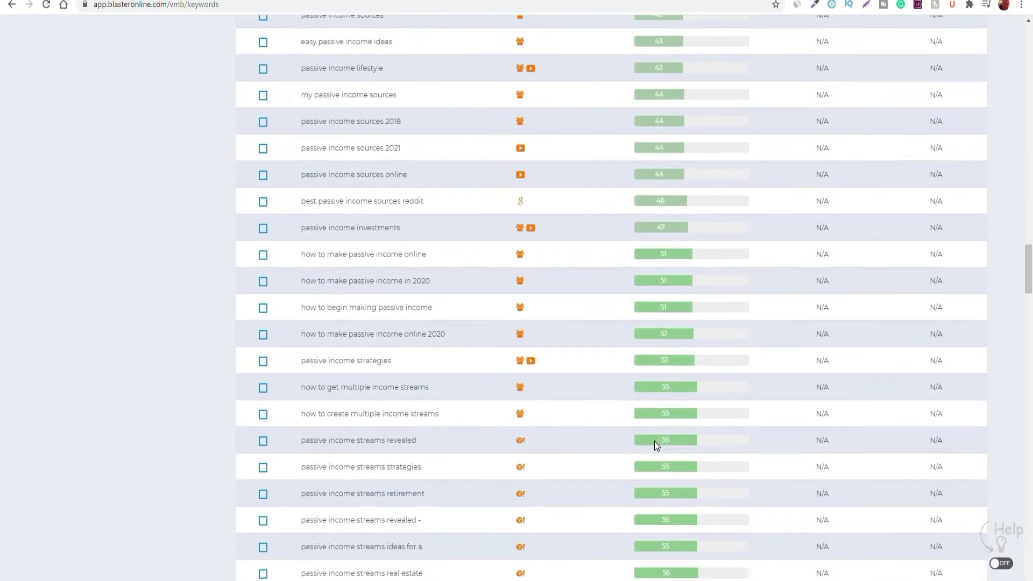
{"action": "left_click_drag", "start_coordinate": [445, 438], "coordinate": [300, 438]}
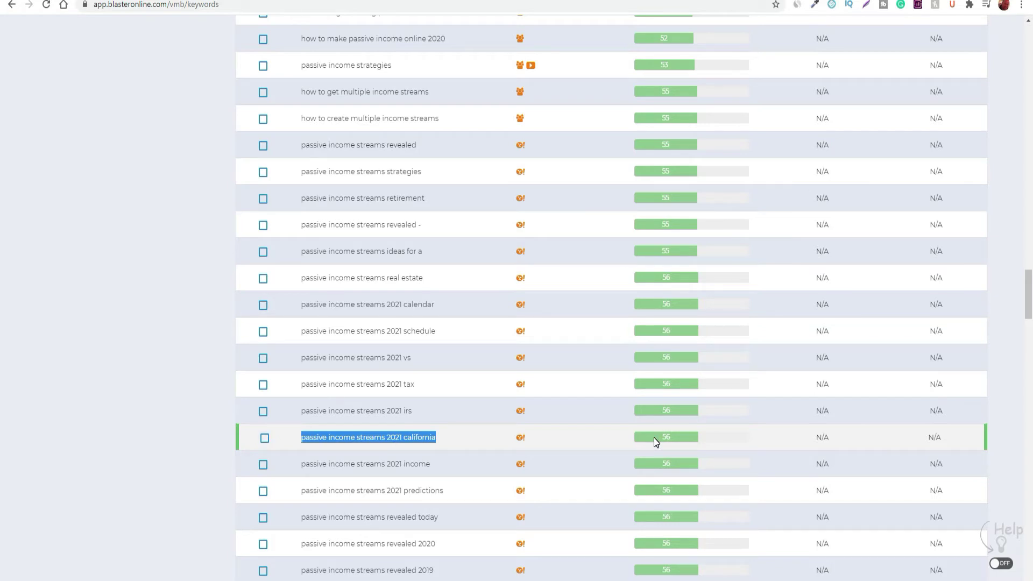
{"action": "scroll", "coordinate": [654, 437], "scroll_direction": "down", "scroll_amount": 2}
{"action": "left_click_drag", "start_coordinate": [435, 346], "coordinate": [303, 347]}
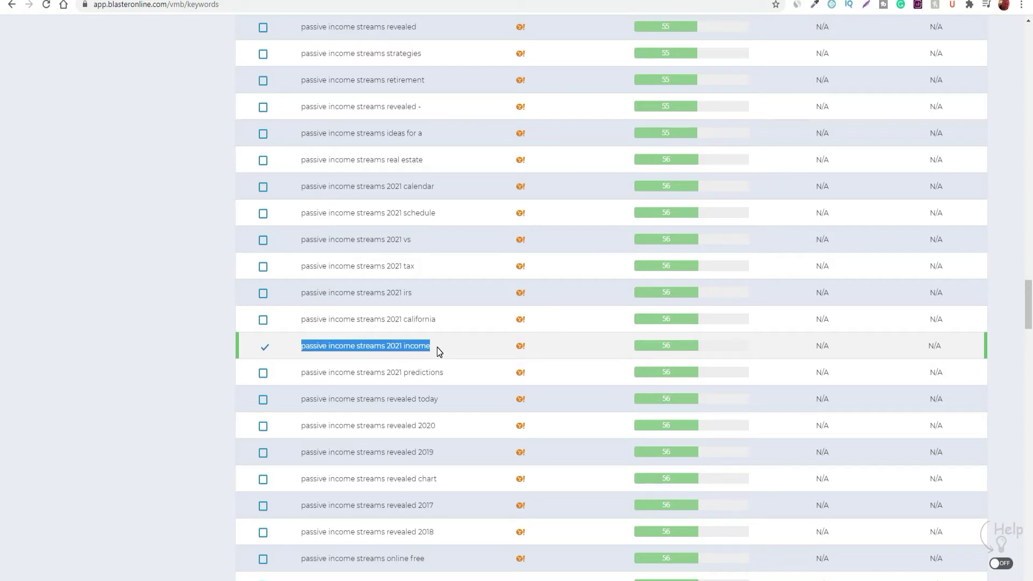
- Compare the lower-scoring keyword suggestions with the ticked keyword "passive income streams 2021 income"
{"action": "scroll", "coordinate": [441, 345], "scroll_direction": "down", "scroll_amount": 2}
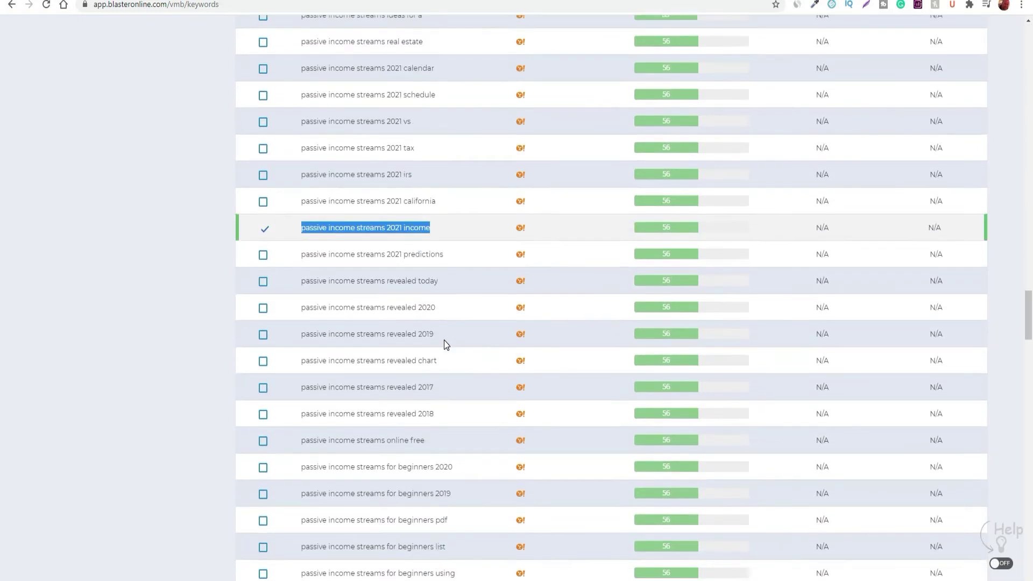
{"action": "scroll", "coordinate": [484, 355], "scroll_direction": "up", "scroll_amount": 10}
{"action": "scroll", "coordinate": [450, 351], "scroll_direction": "up", "scroll_amount": 12}
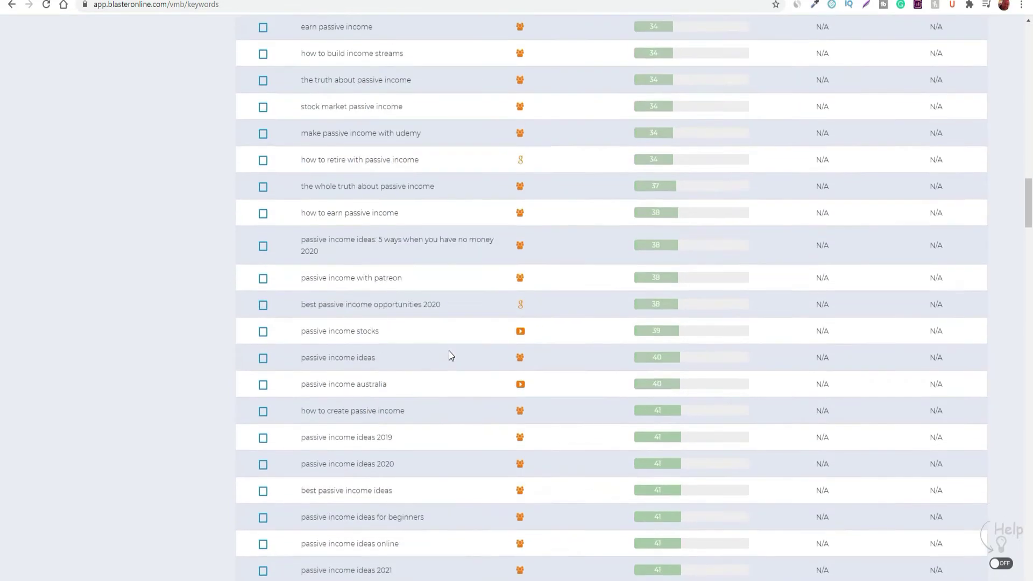
{"action": "scroll", "coordinate": [392, 285], "scroll_direction": "down", "scroll_amount": 15}
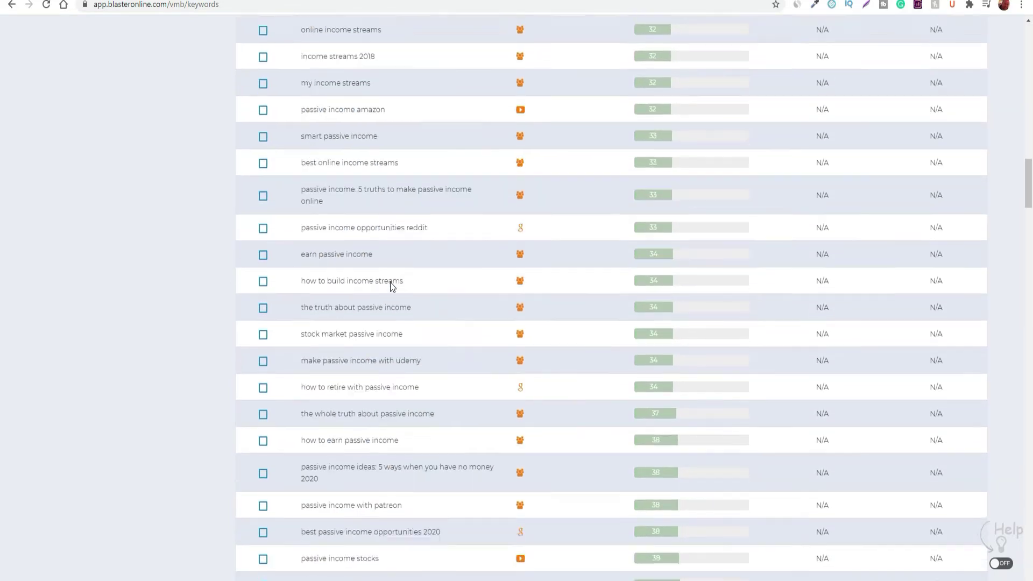
{"action": "scroll", "coordinate": [409, 294], "scroll_direction": "up", "scroll_amount": 3}
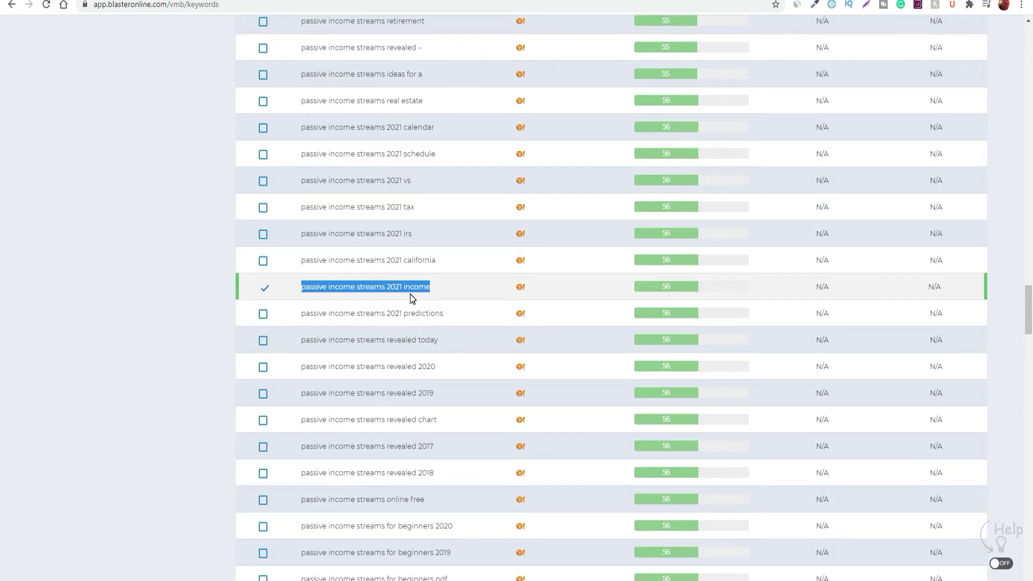
- Check the search sources and scores of the higher-recommended keywords, including "passive income streams ideas" and "passive income streams reddit"
{"action": "scroll", "coordinate": [305, 117], "scroll_direction": "down", "scroll_amount": 3}
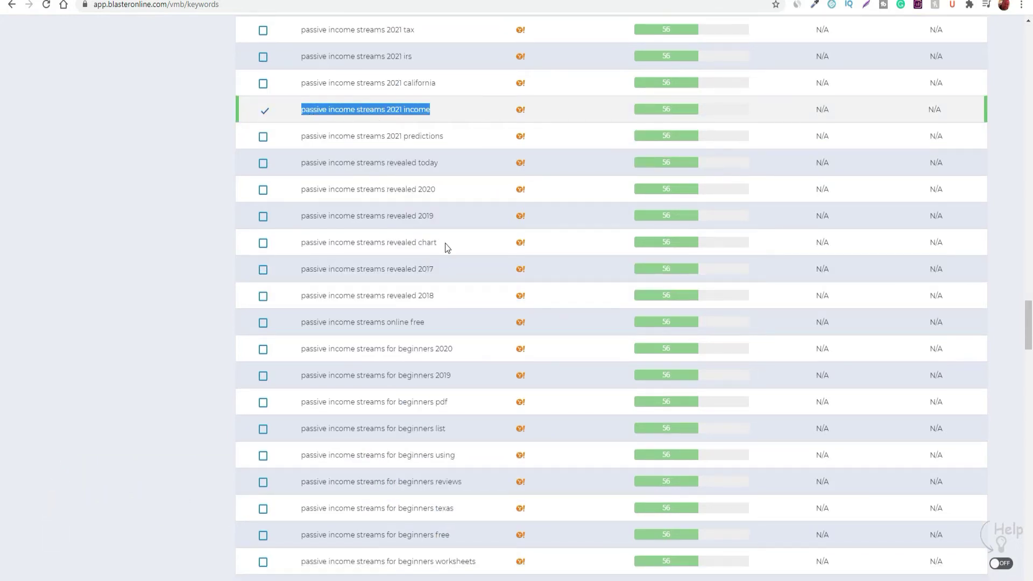
{"action": "scroll", "coordinate": [444, 244], "scroll_direction": "down", "scroll_amount": 8}
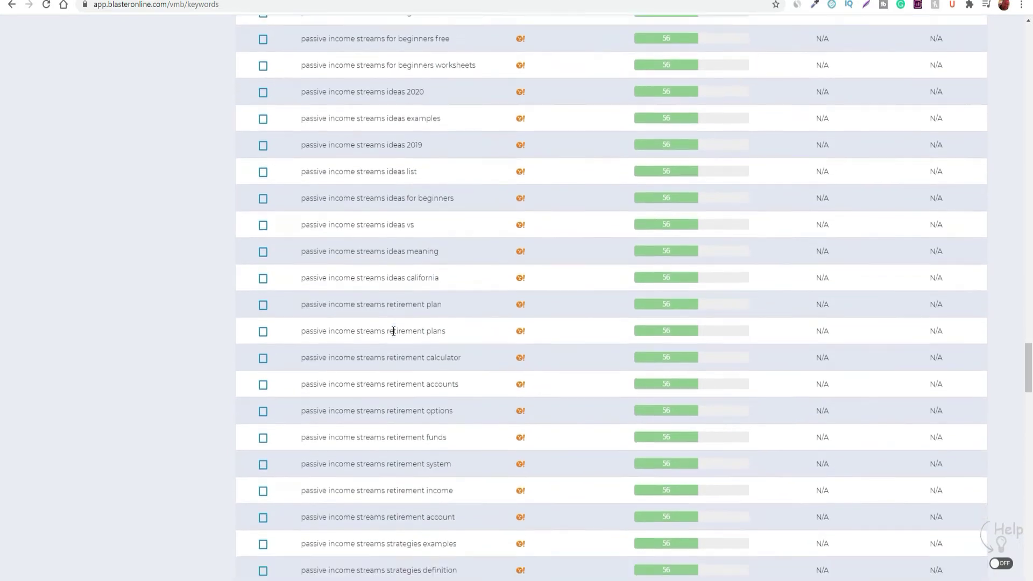
{"action": "scroll", "coordinate": [393, 330], "scroll_direction": "down", "scroll_amount": 10}
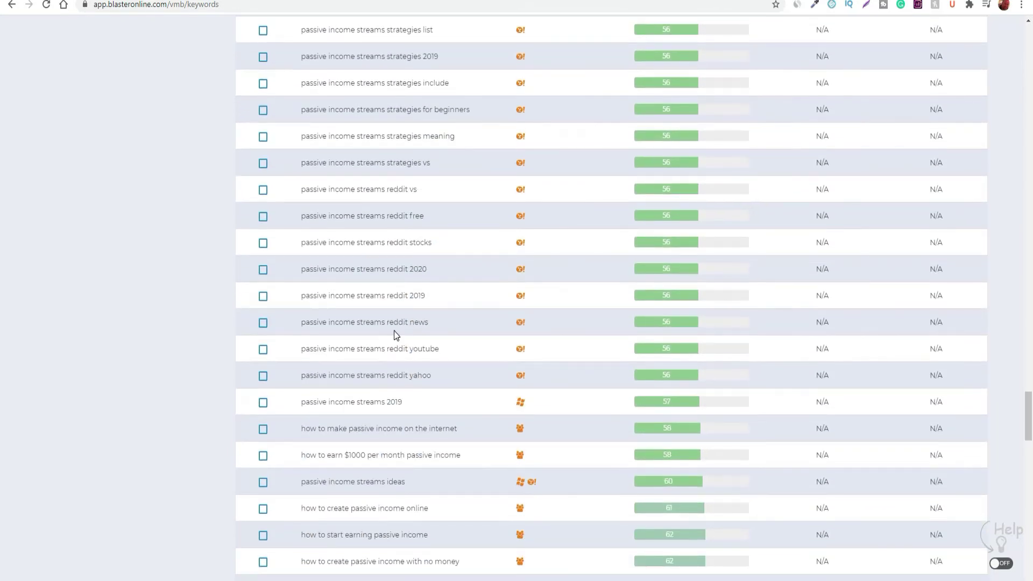
{"action": "scroll", "coordinate": [614, 390], "scroll_direction": "down", "scroll_amount": 5}
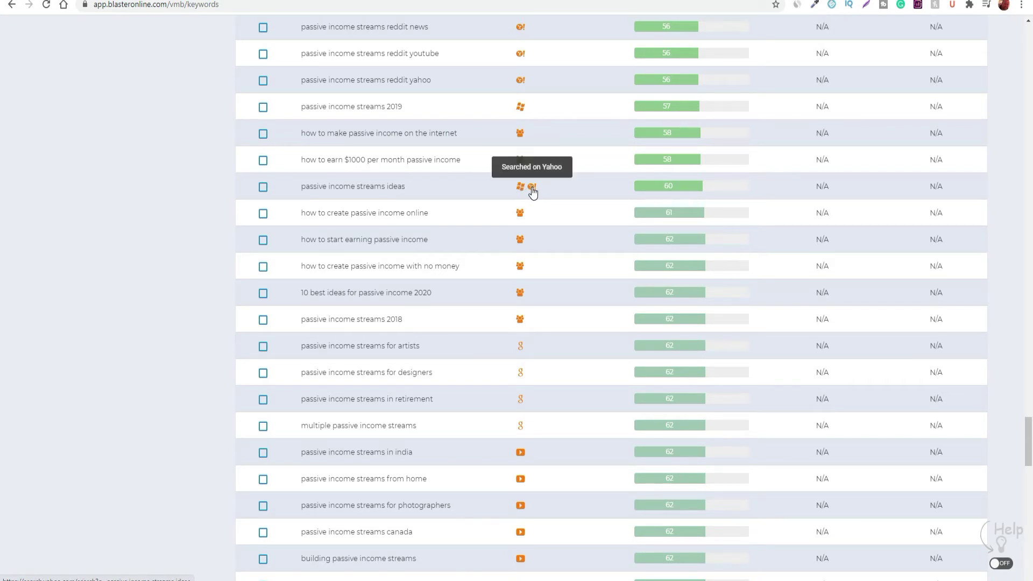
{"action": "scroll", "coordinate": [565, 247], "scroll_direction": "down", "scroll_amount": 4}
{"action": "scroll", "coordinate": [573, 260], "scroll_direction": "down", "scroll_amount": 5}
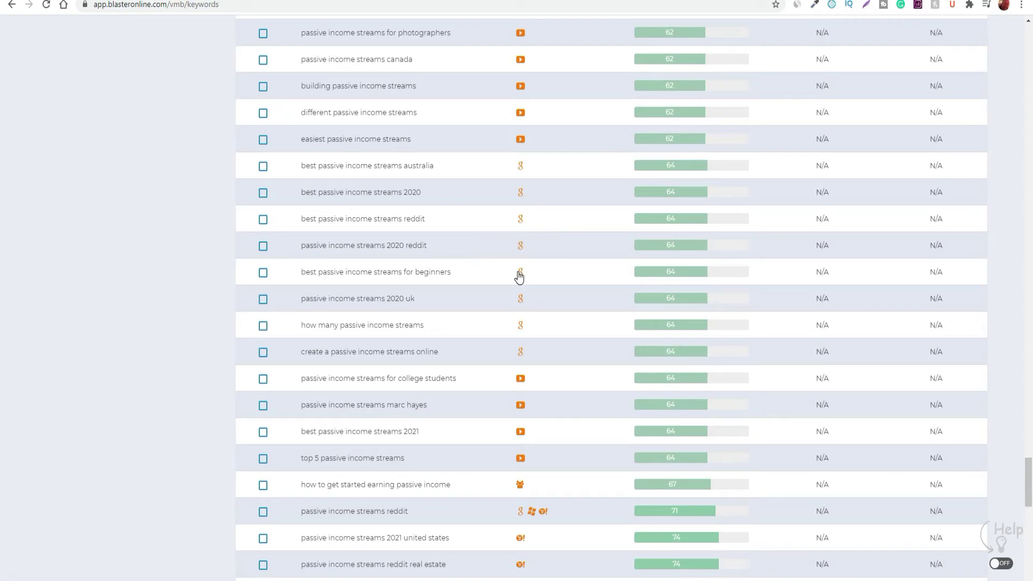
{"action": "scroll", "coordinate": [520, 275], "scroll_direction": "down", "scroll_amount": 4}
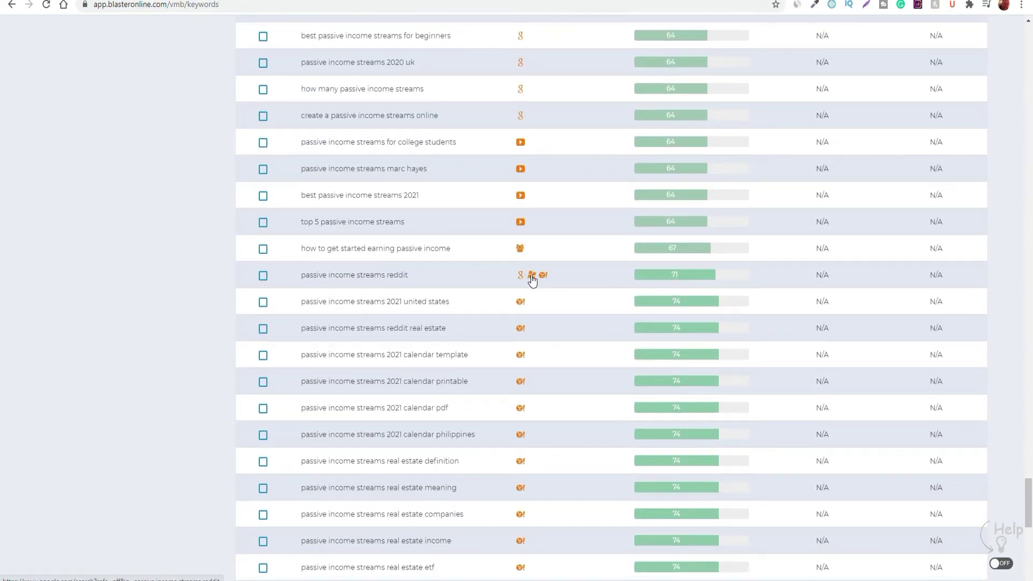
{"action": "scroll", "coordinate": [586, 302], "scroll_direction": "up", "scroll_amount": 20}
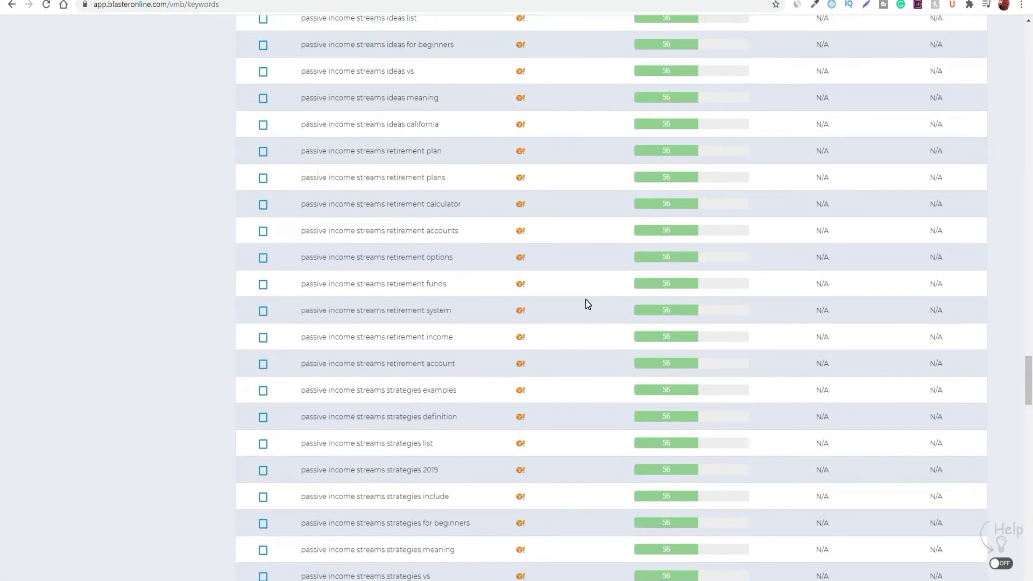
{"action": "scroll", "coordinate": [585, 299], "scroll_direction": "up", "scroll_amount": 15}
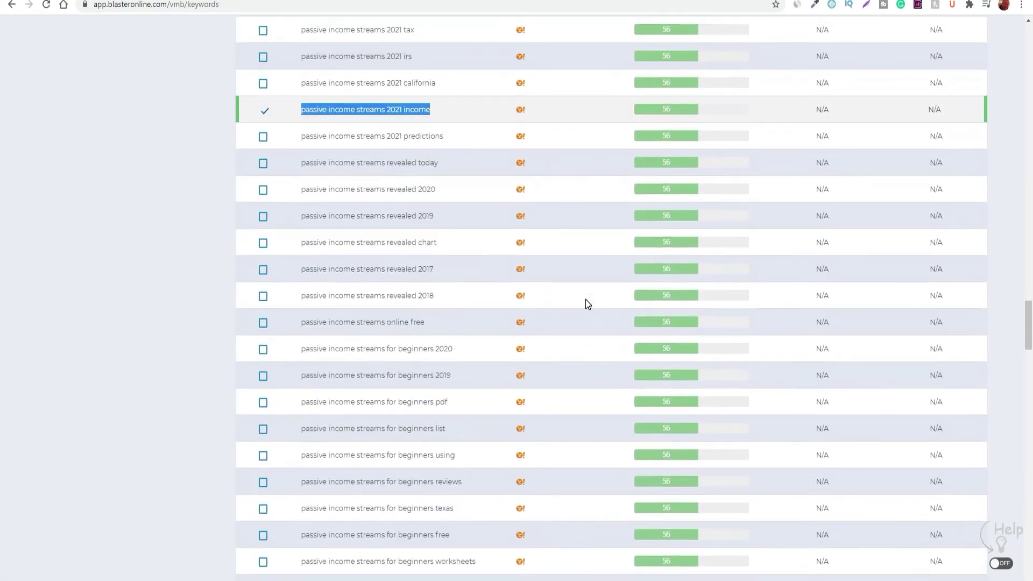
- Tick more keywords, including "passive income streams strategies for beginners", "building passive income streams", "best passive income streams 2021" and "passive income streams with little money"
{"action": "scroll", "coordinate": [585, 299], "scroll_direction": "up", "scroll_amount": 1}
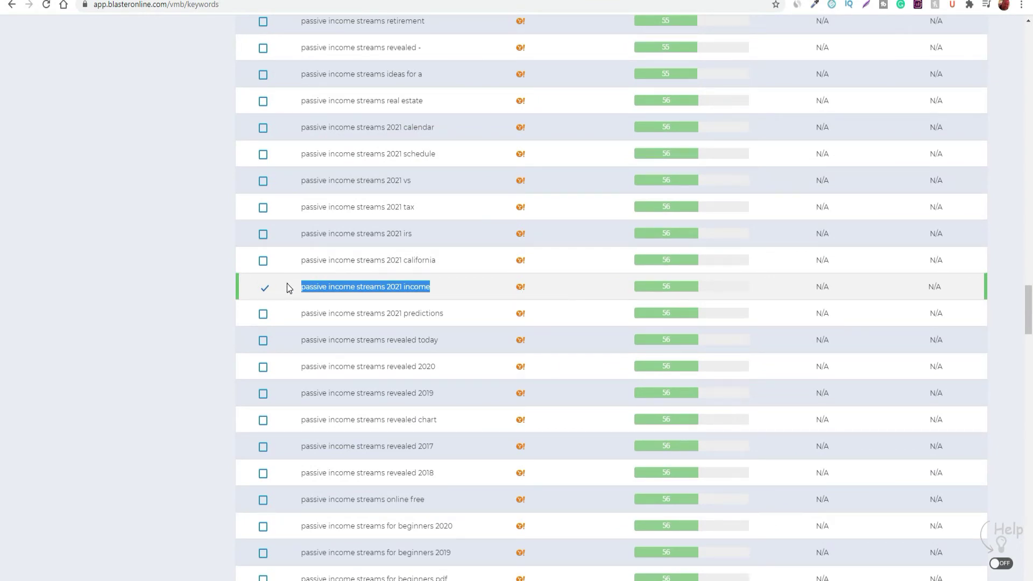
{"action": "scroll", "coordinate": [397, 405], "scroll_direction": "down", "scroll_amount": 5}
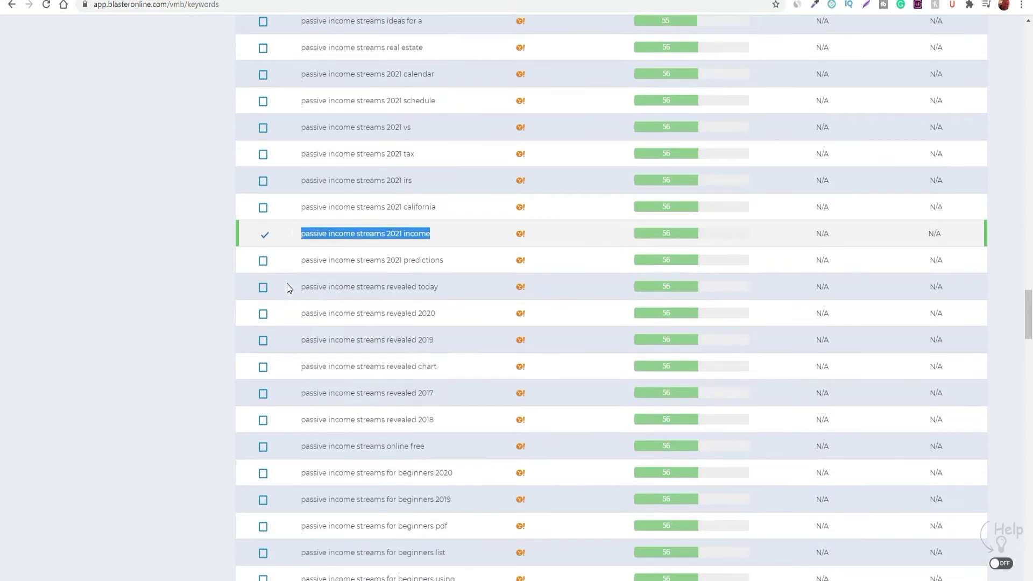
{"action": "scroll", "coordinate": [396, 405], "scroll_direction": "down", "scroll_amount": 20}
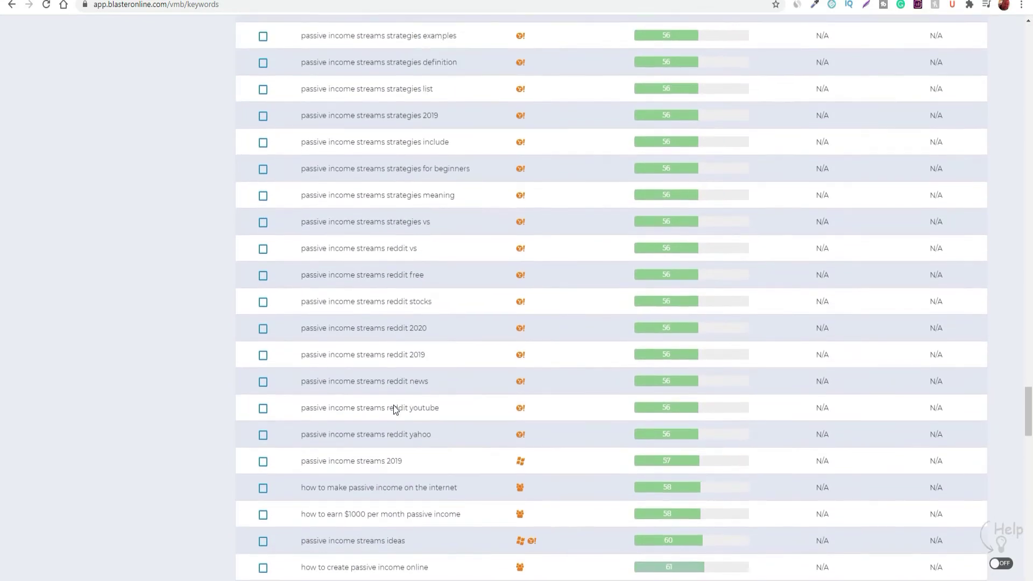
{"action": "scroll", "coordinate": [393, 405], "scroll_direction": "down", "scroll_amount": 3}
{"action": "scroll", "coordinate": [364, 391], "scroll_direction": "up", "scroll_amount": 4}
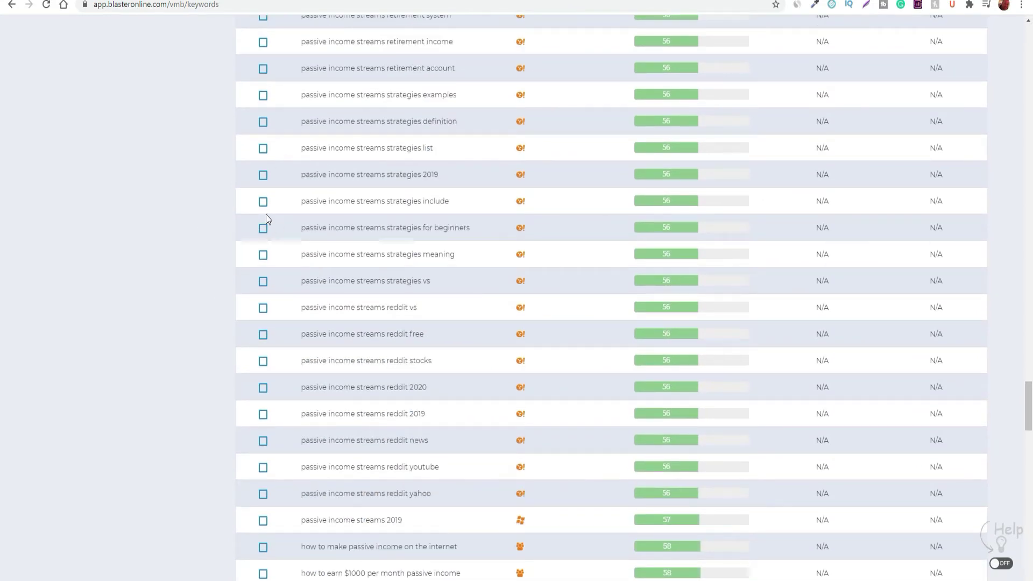
{"action": "scroll", "coordinate": [372, 347], "scroll_direction": "down", "scroll_amount": 12}
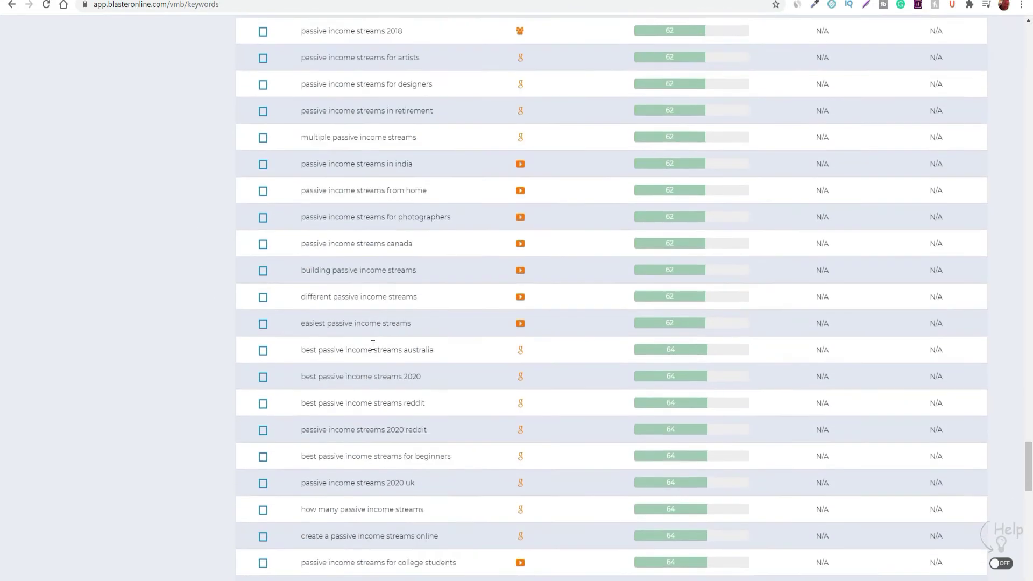
{"action": "scroll", "coordinate": [372, 345], "scroll_direction": "down", "scroll_amount": 8}
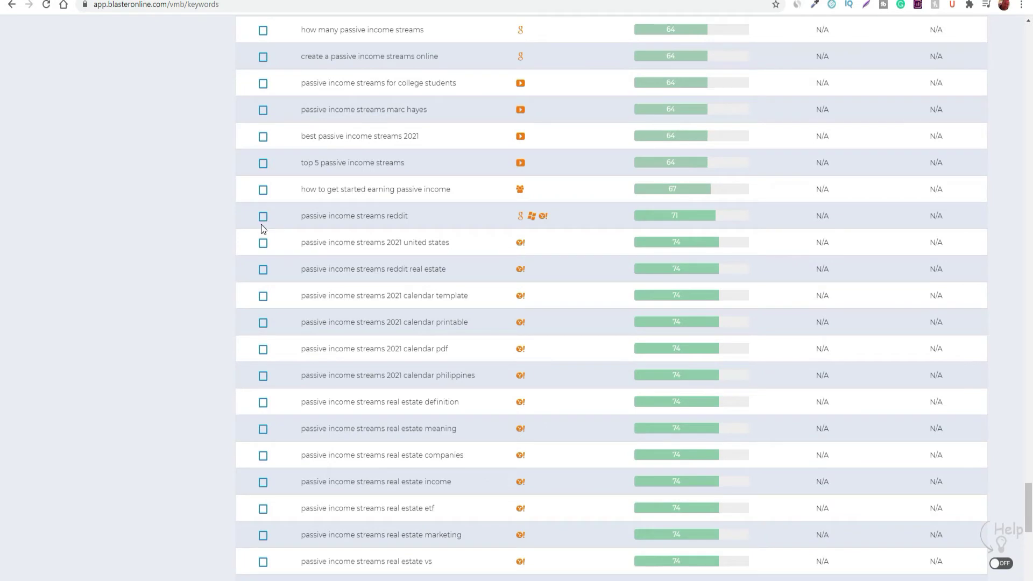
{"action": "scroll", "coordinate": [357, 351], "scroll_direction": "down", "scroll_amount": 8}
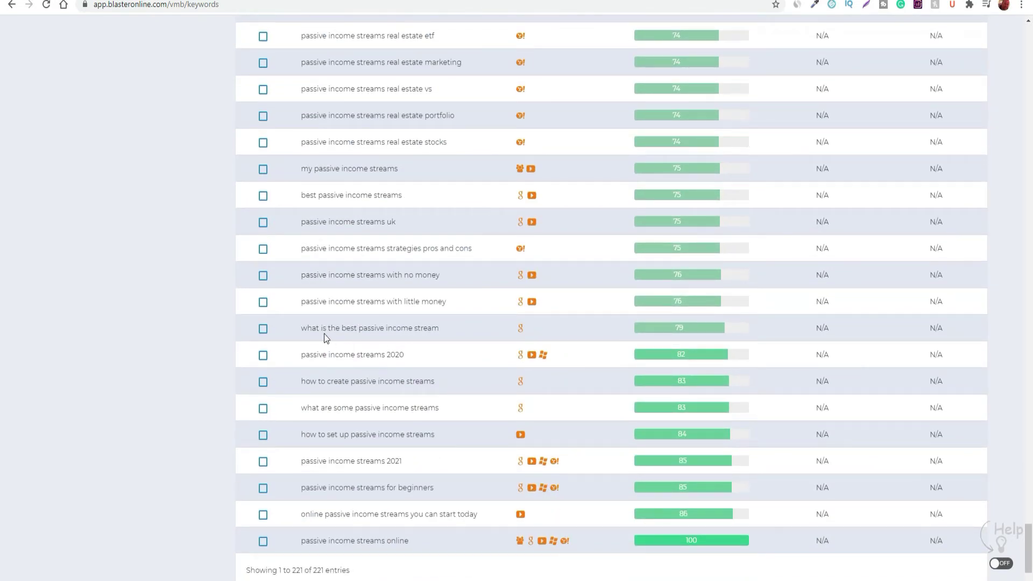
{"action": "left_click", "coordinate": [262, 302]}
{"action": "scroll", "coordinate": [379, 370], "scroll_direction": "up", "scroll_amount": 7}
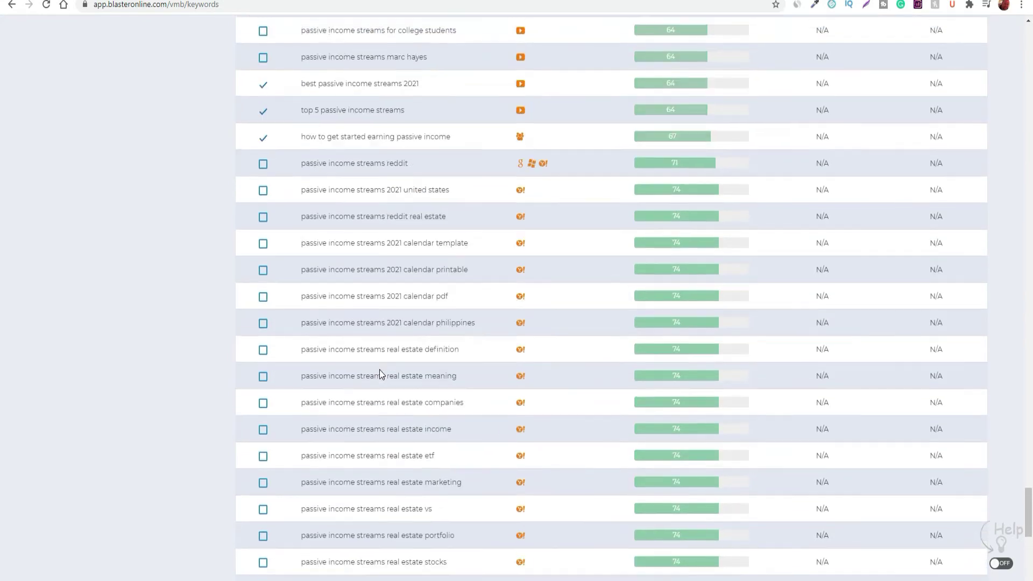
- Copy the ticked keywords to the clipboard and retrieve their YouTube competitor and search volume statistics
{"action": "scroll", "coordinate": [379, 369], "scroll_direction": "up", "scroll_amount": 20}
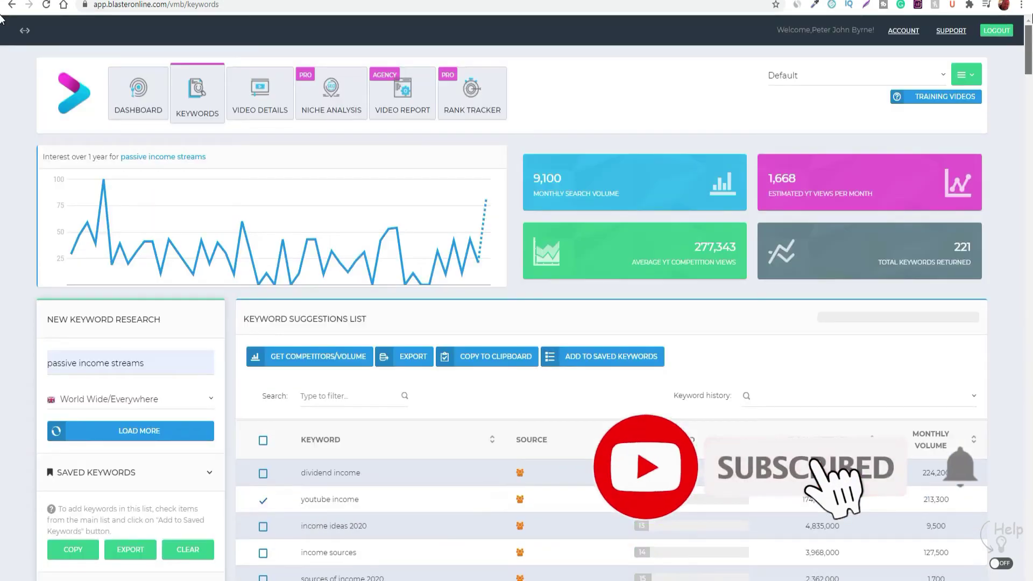
{"action": "scroll", "coordinate": [180, 497], "scroll_direction": "down", "scroll_amount": 1}
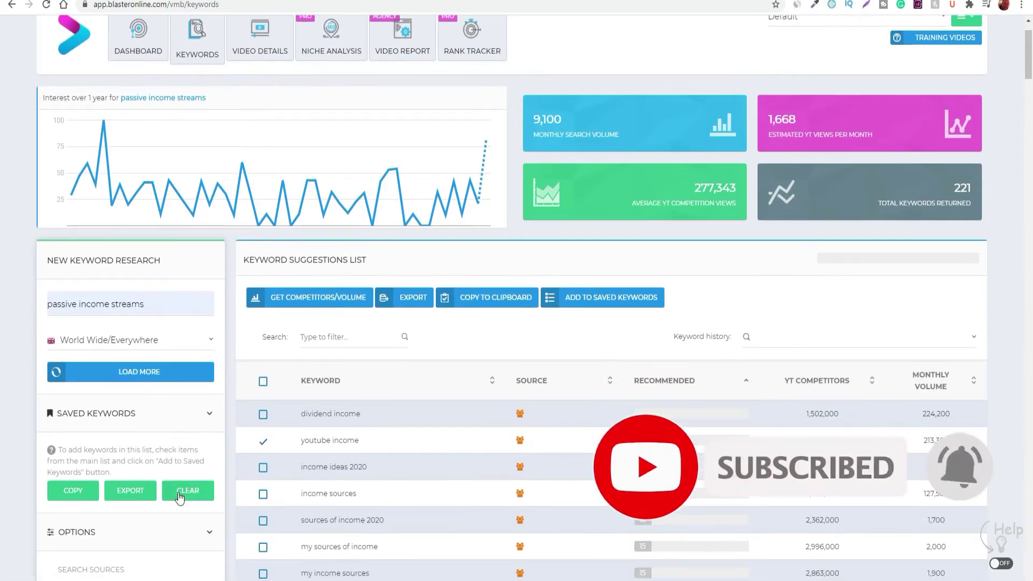
{"action": "scroll", "coordinate": [608, 364], "scroll_direction": "up", "scroll_amount": 1}
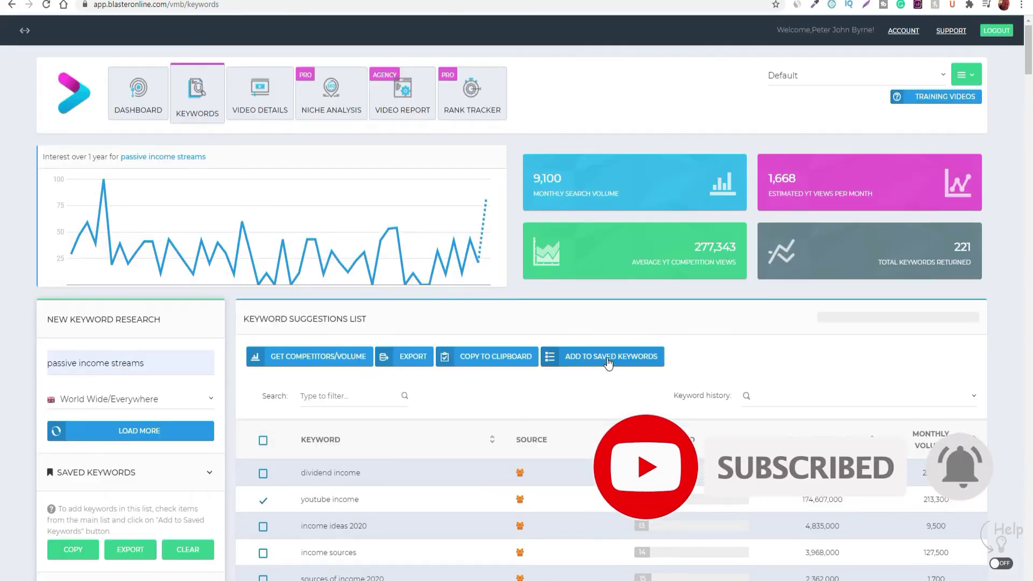
{"action": "left_click", "coordinate": [489, 359]}
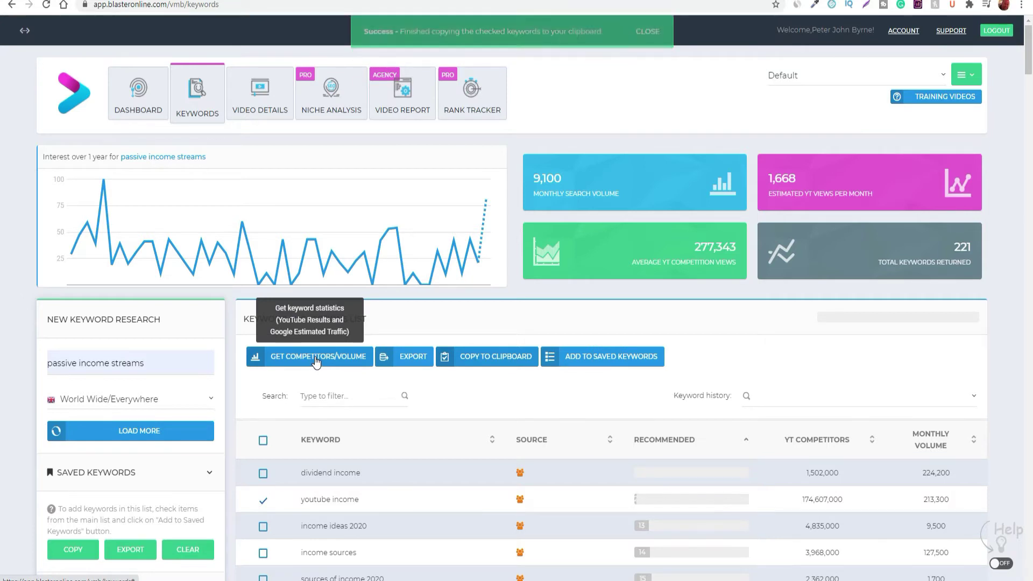
- Compare the YT competitors and monthly volume of the chosen keywords, including "best passive income streams 2021" and "how to get started earning passive income"
{"action": "scroll", "coordinate": [315, 361], "scroll_direction": "down", "scroll_amount": 4}
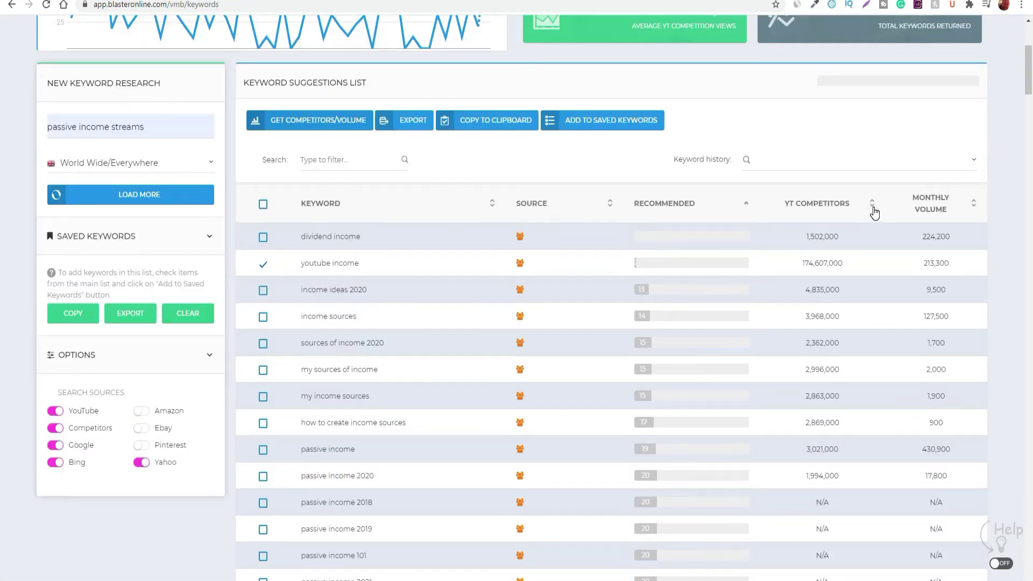
{"action": "scroll", "coordinate": [872, 213], "scroll_direction": "down", "scroll_amount": 3}
{"action": "scroll", "coordinate": [833, 217], "scroll_direction": "up", "scroll_amount": 3}
{"action": "scroll", "coordinate": [834, 249], "scroll_direction": "down", "scroll_amount": 1}
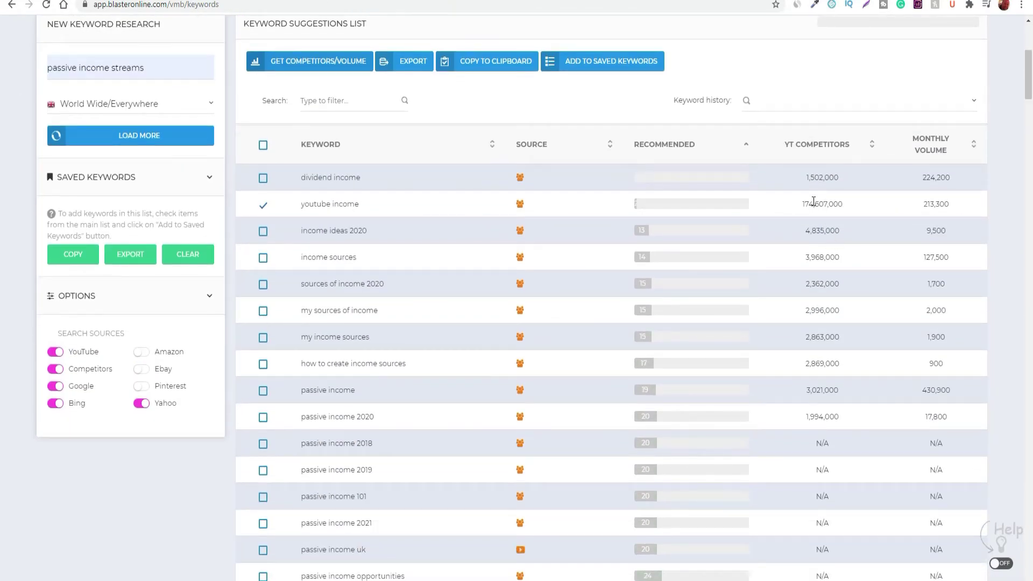
{"action": "scroll", "coordinate": [813, 201], "scroll_direction": "down", "scroll_amount": 1}
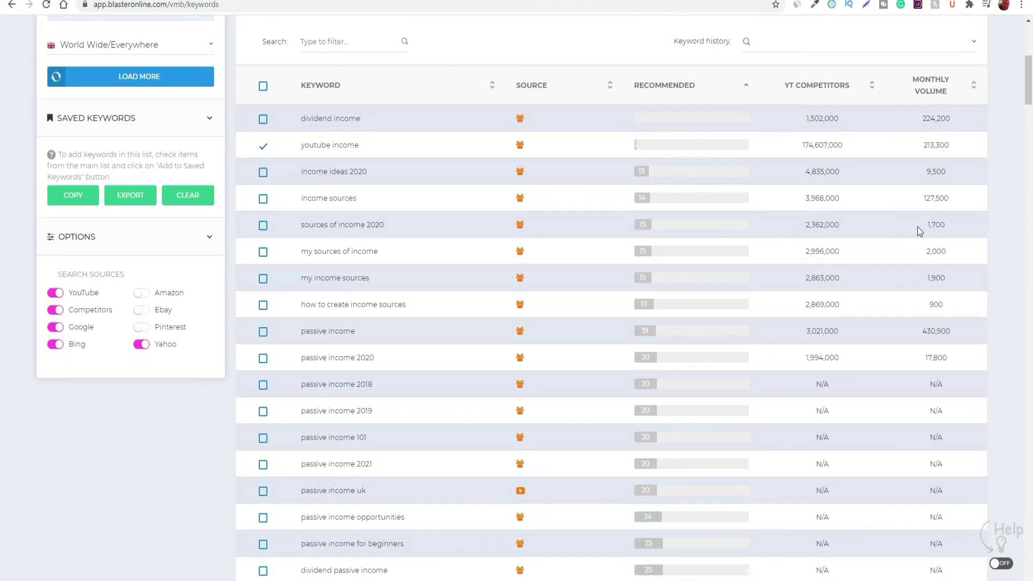
{"action": "scroll", "coordinate": [832, 269], "scroll_direction": "down", "scroll_amount": 2}
{"action": "scroll", "coordinate": [815, 244], "scroll_direction": "down", "scroll_amount": 16}
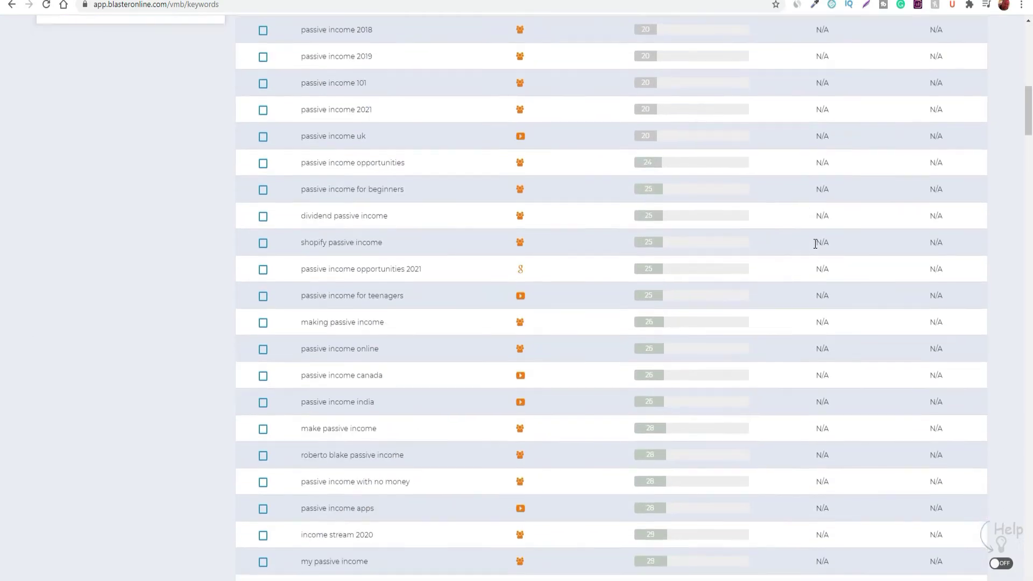
{"action": "scroll", "coordinate": [837, 292], "scroll_direction": "down", "scroll_amount": 20}
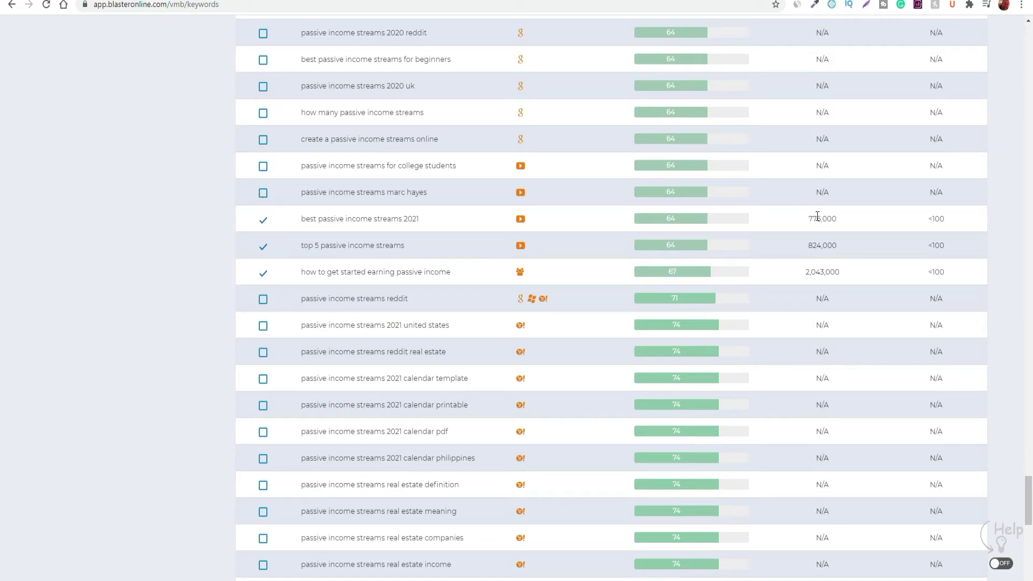
{"action": "left_click_drag", "start_coordinate": [808, 218], "coordinate": [843, 220]}
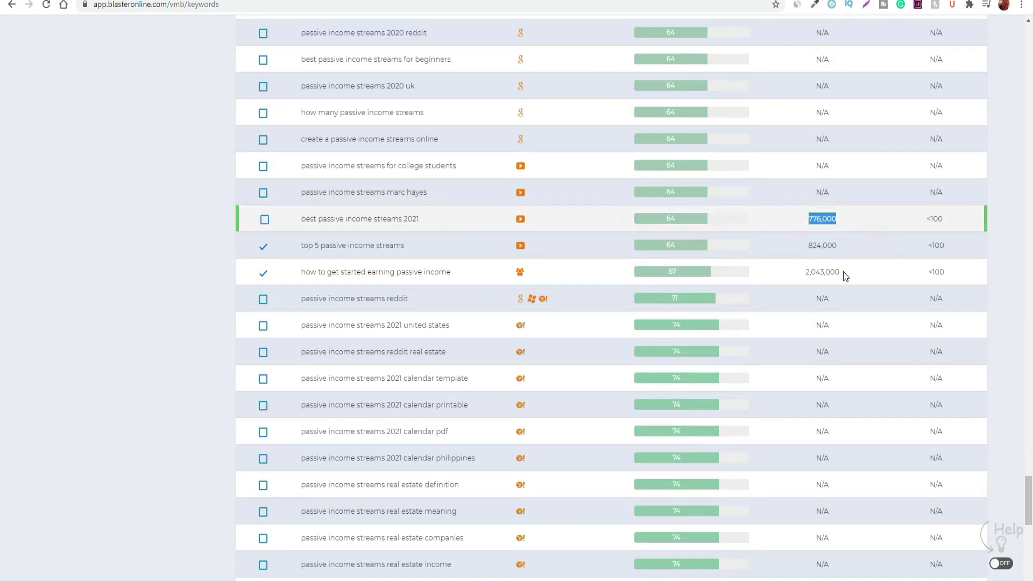
{"action": "left_click_drag", "start_coordinate": [844, 275], "coordinate": [804, 272]}
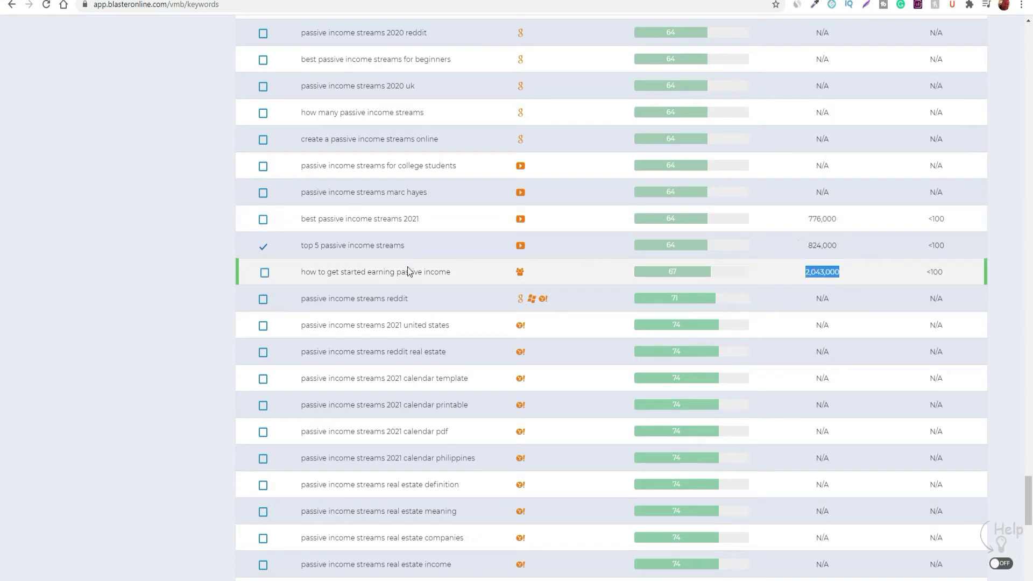
- Switch from keyword research to video details and start generating a new set of details
{"action": "scroll", "coordinate": [261, 278], "scroll_direction": "up", "scroll_amount": 15}
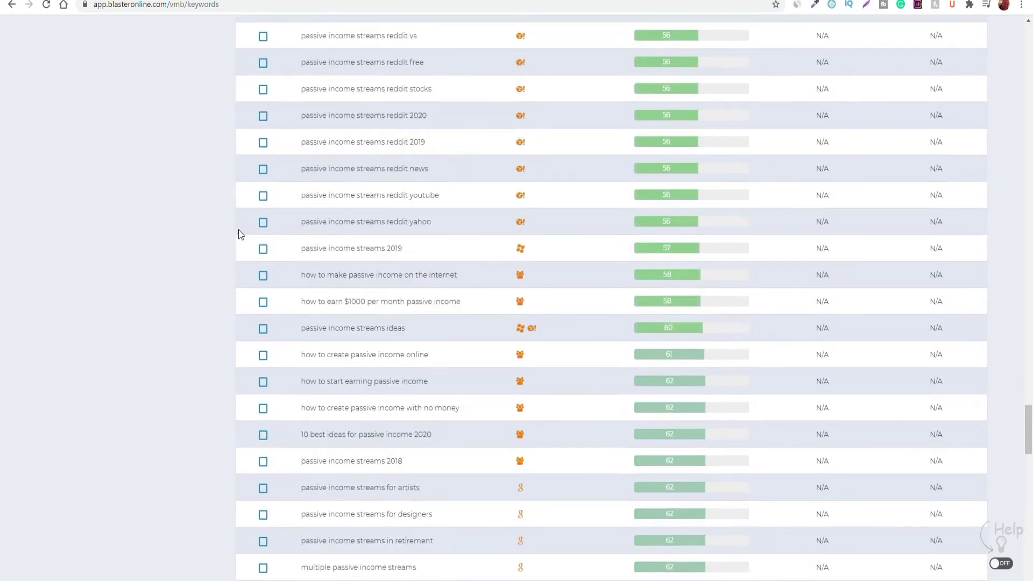
{"action": "scroll", "coordinate": [858, 336], "scroll_direction": "up", "scroll_amount": 20}
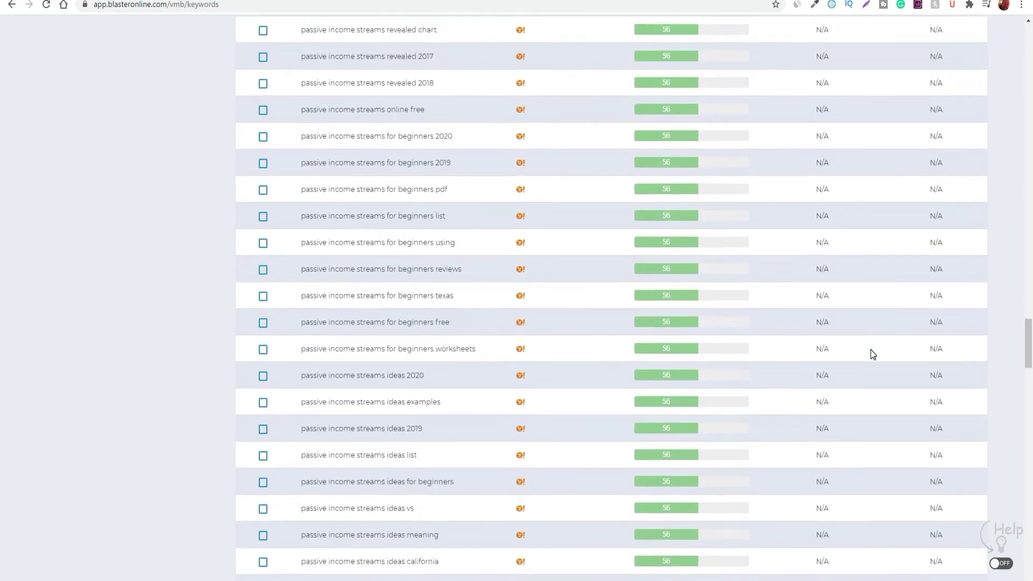
{"action": "scroll", "coordinate": [870, 353], "scroll_direction": "up", "scroll_amount": 20}
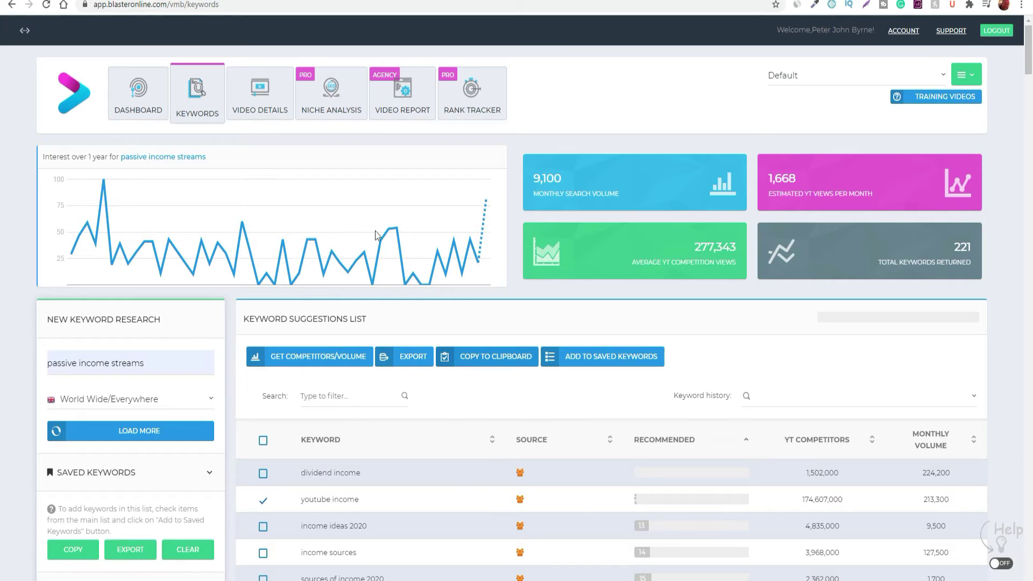
{"action": "left_click", "coordinate": [256, 92]}
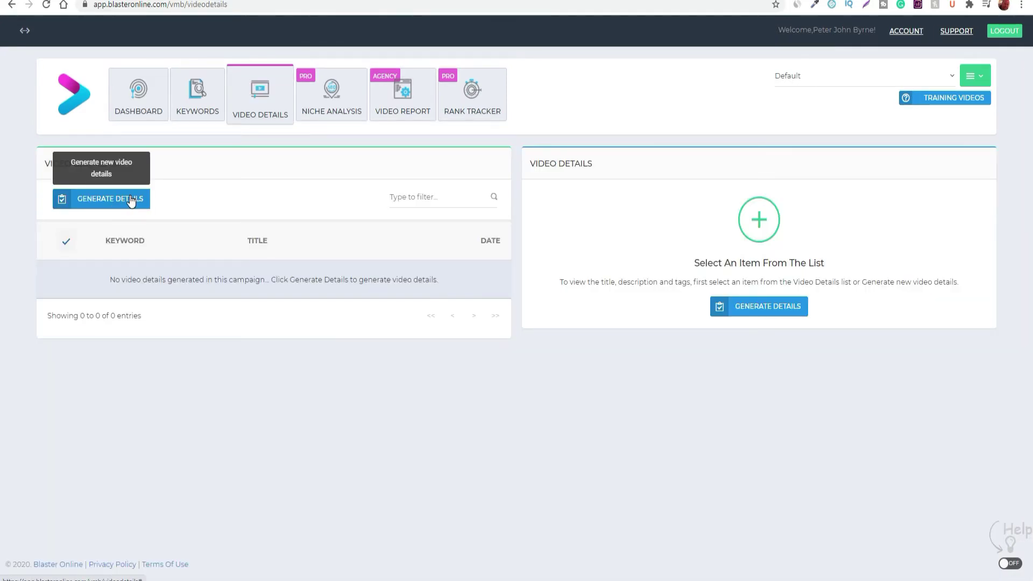
{"action": "left_click", "coordinate": [131, 201]}
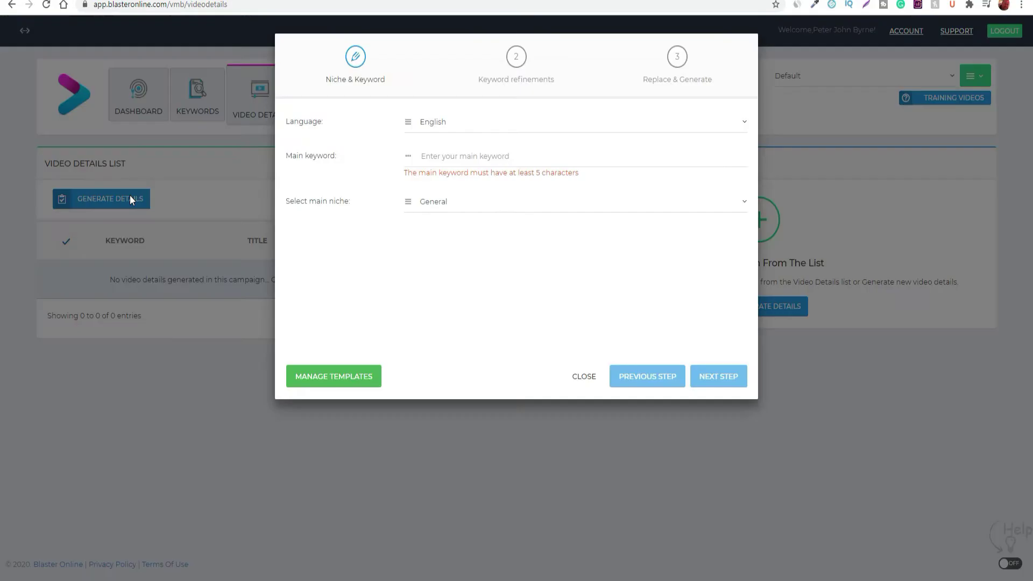
- Set the main keyword to "passive income streams", and use the copied keywords as secondary keywords in the keyword refinements
{"action": "left_click", "coordinate": [345, 382]}
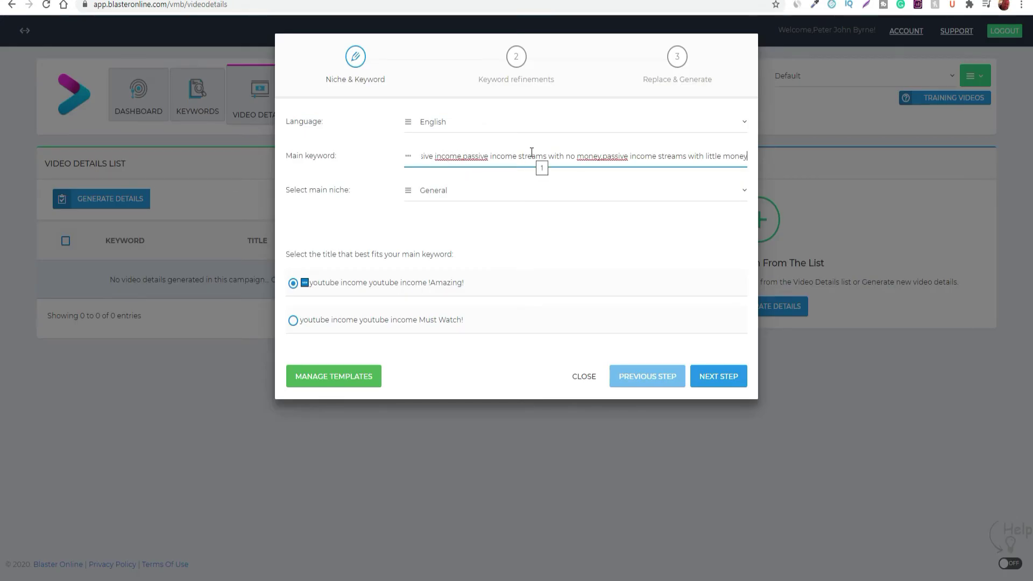
{"action": "key", "text": "ctrl+a"}
{"action": "key", "text": "BackSpace"}
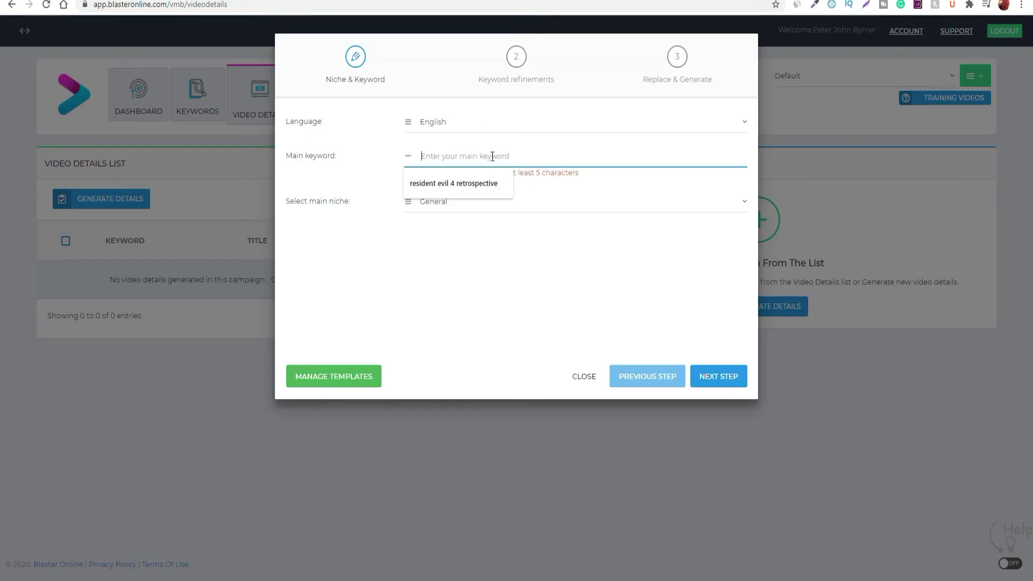
{"action": "type", "text": "passive"}
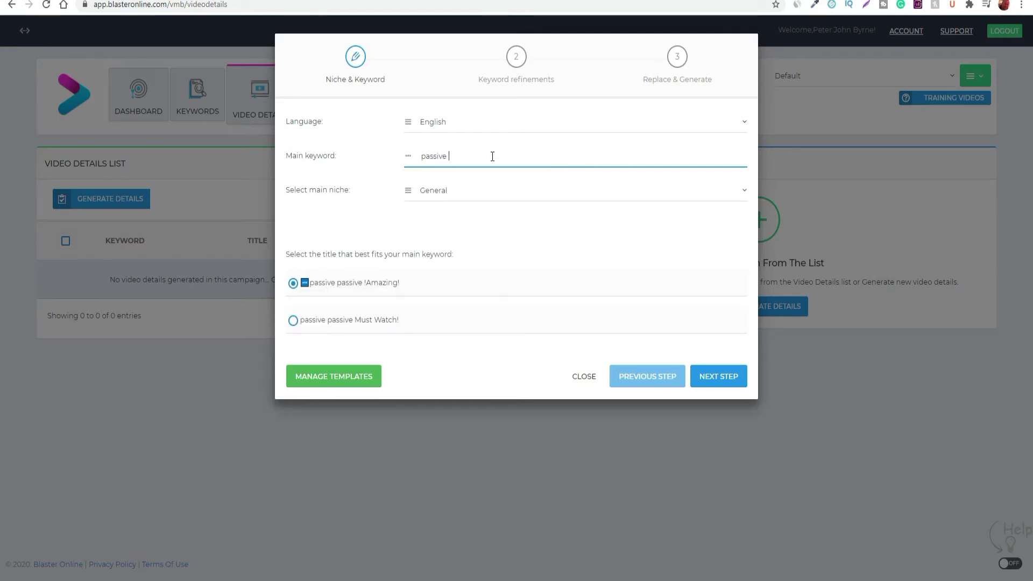
{"action": "type", "text": " income streams"}
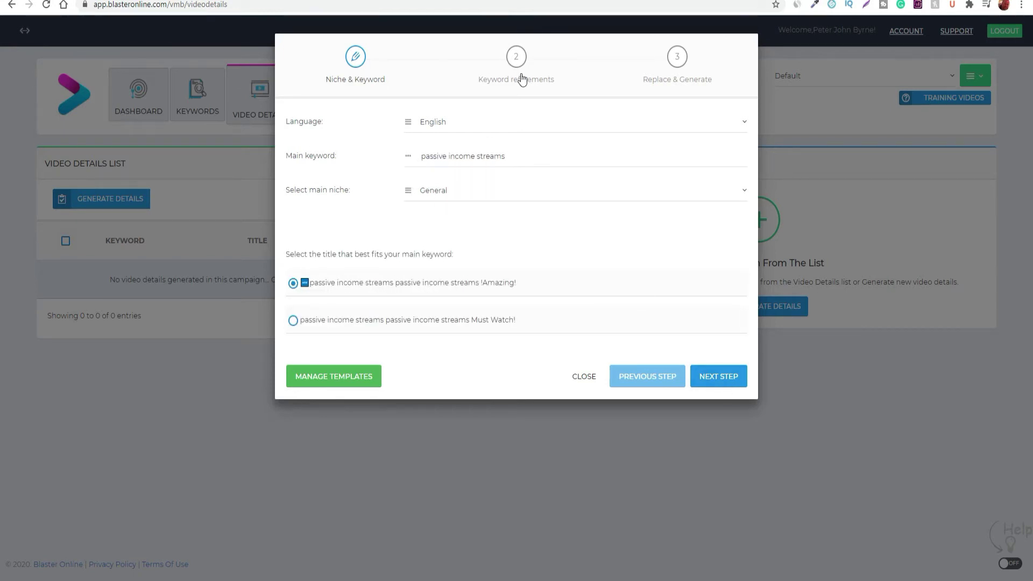
{"action": "left_click", "coordinate": [700, 374]}
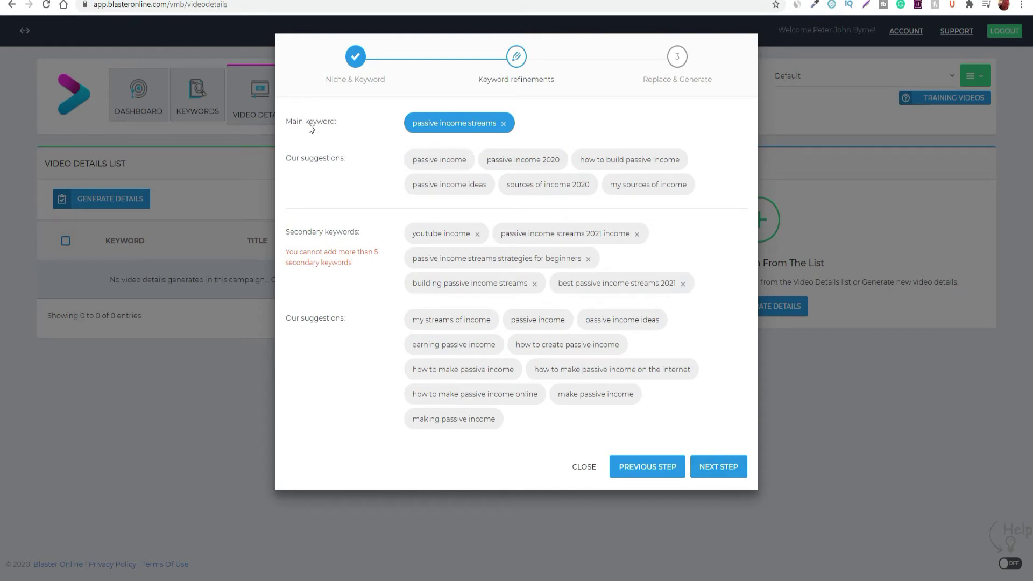
- Return to the niche and keyword stage and try appending the copied keyword list to the main keyword
{"action": "left_click", "coordinate": [645, 467]}
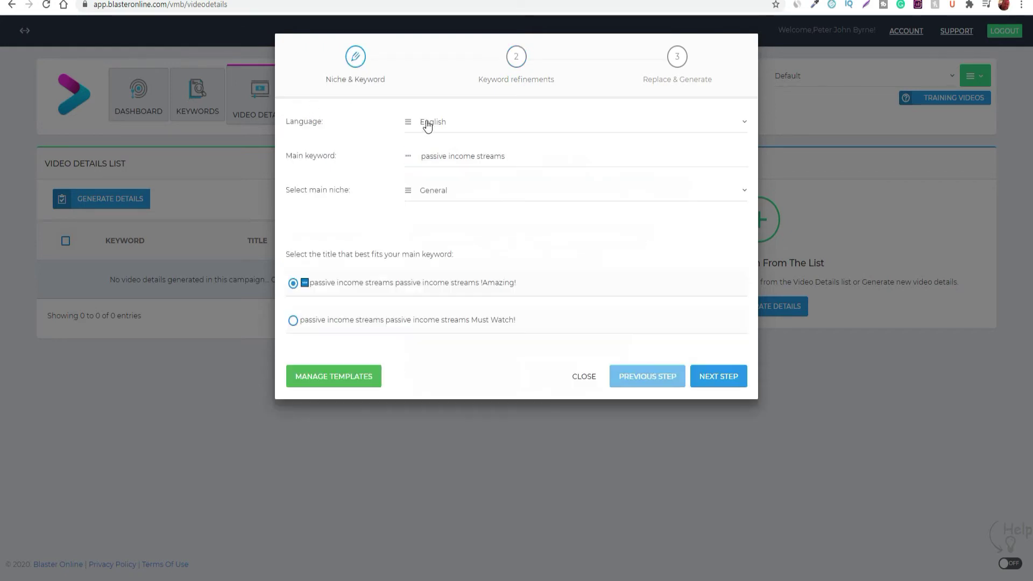
{"action": "left_click", "coordinate": [519, 158]}
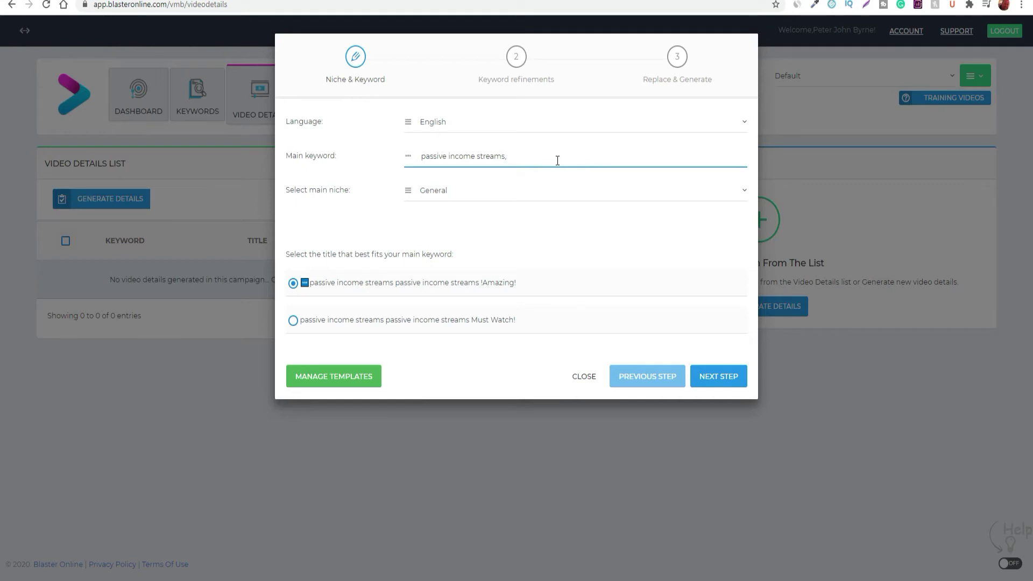
{"action": "key", "text": "ctrl+v"}
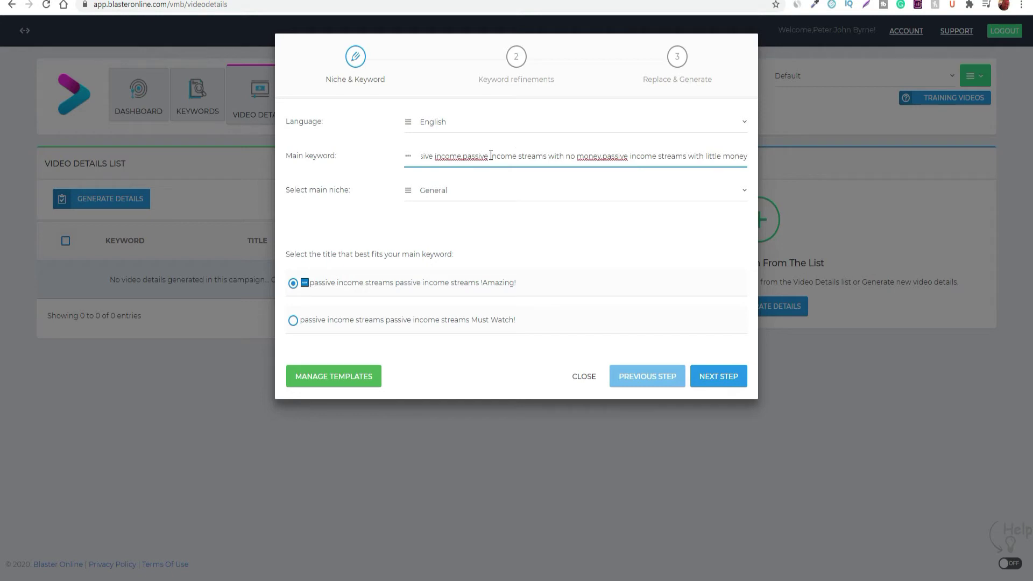
{"action": "key", "text": "ctrl+z"}
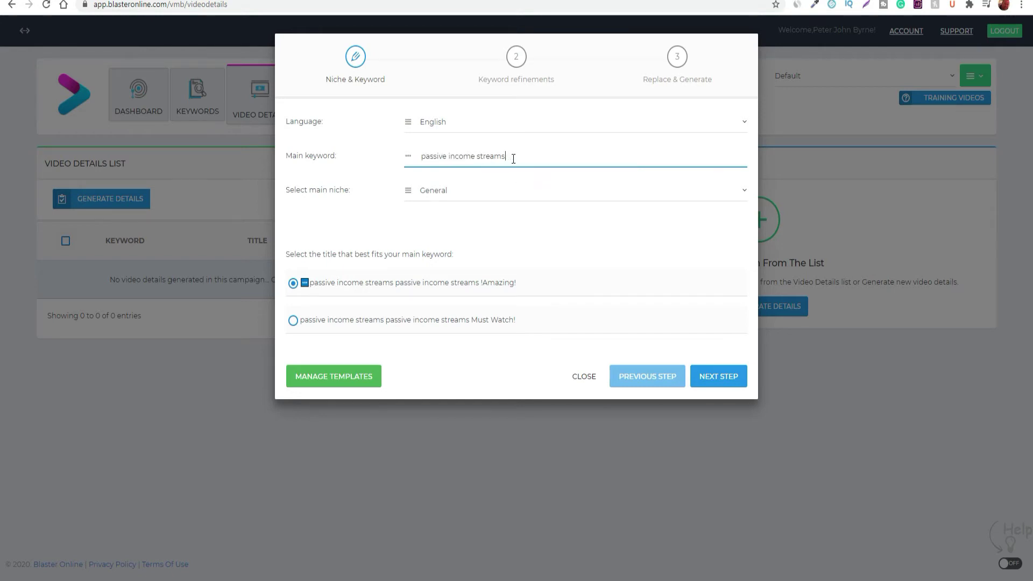
- Accept the main keyword and keyword refinements, and advance to the Replace & Generate stage
{"action": "left_click", "coordinate": [718, 376]}
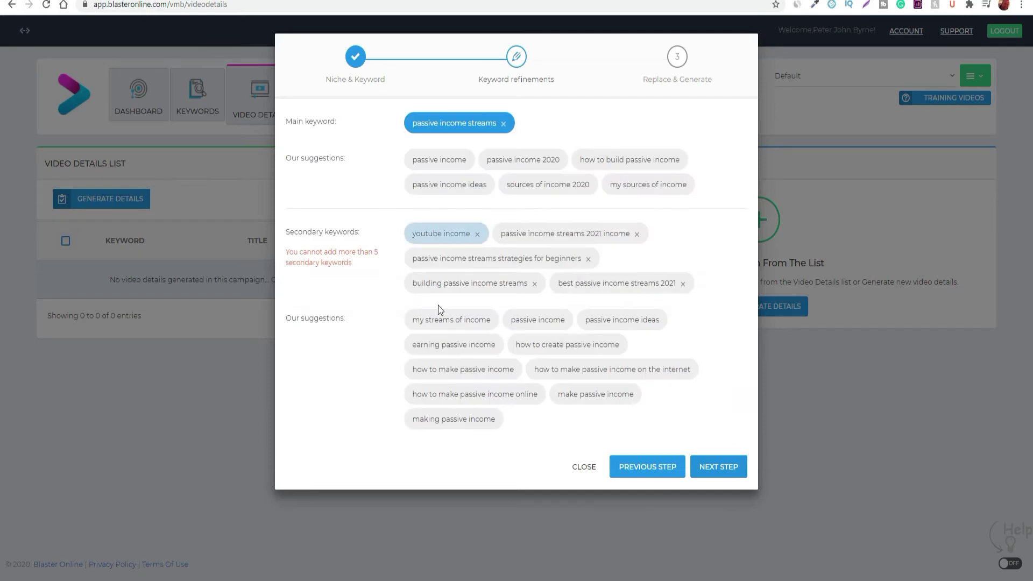
{"action": "left_click", "coordinate": [732, 467]}
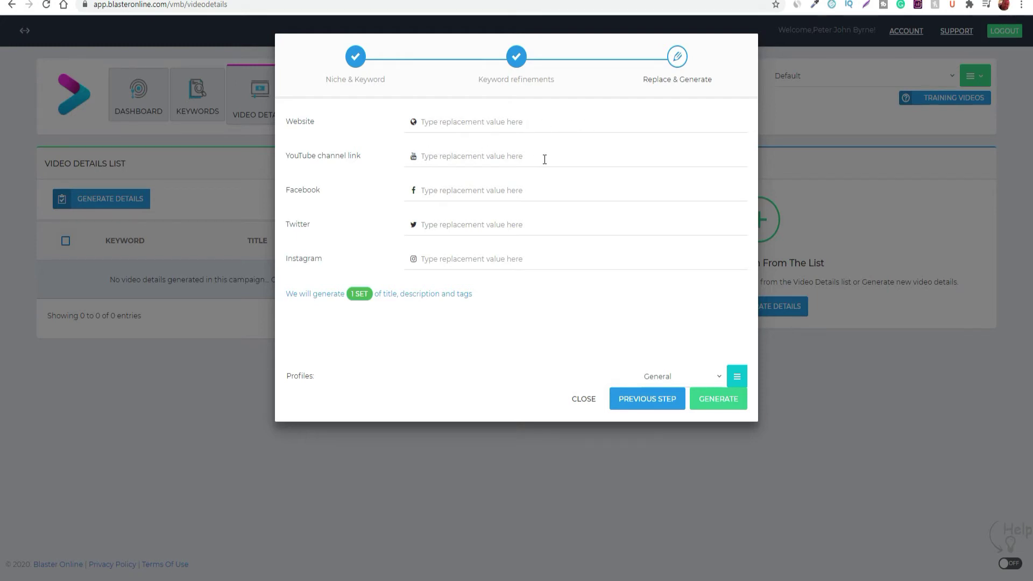
{"action": "left_click", "coordinate": [561, 157]}
{"action": "type", "text": "https://www.youtube.com/channel/UCW9q3HHSdYt0-g2U0QPtc8Q"}
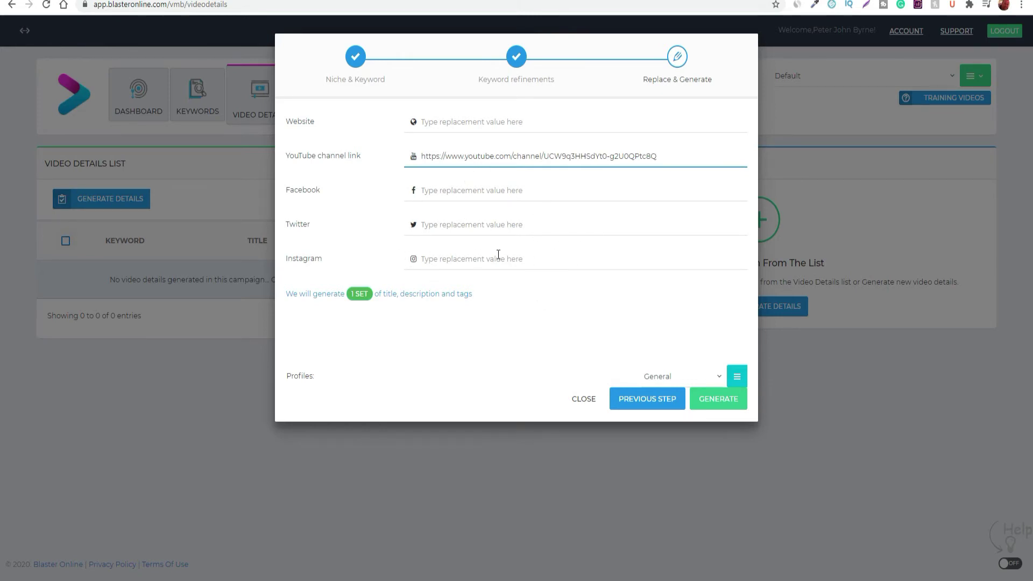
{"action": "left_click", "coordinate": [737, 376]}
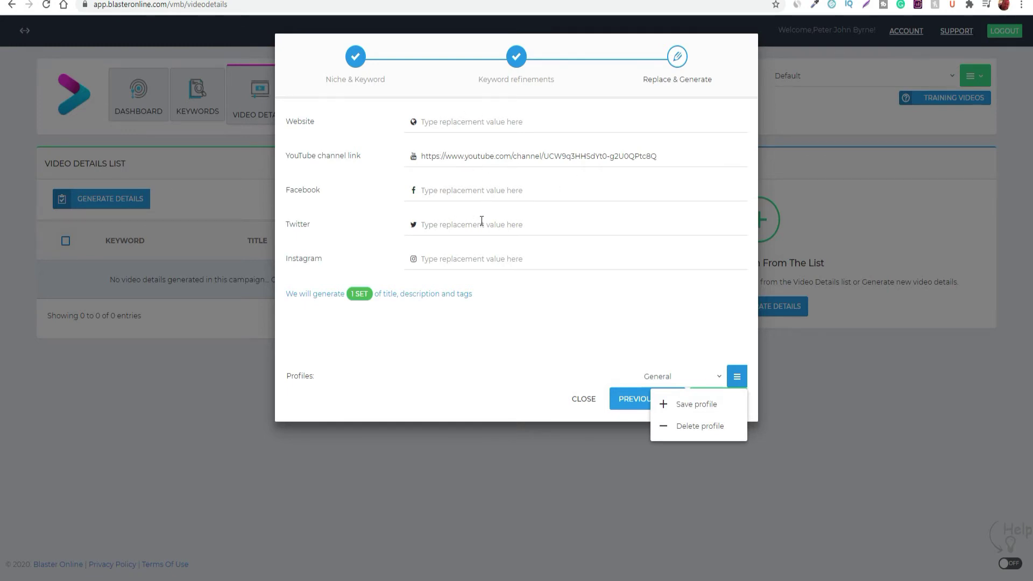
{"action": "left_click", "coordinate": [505, 370]}
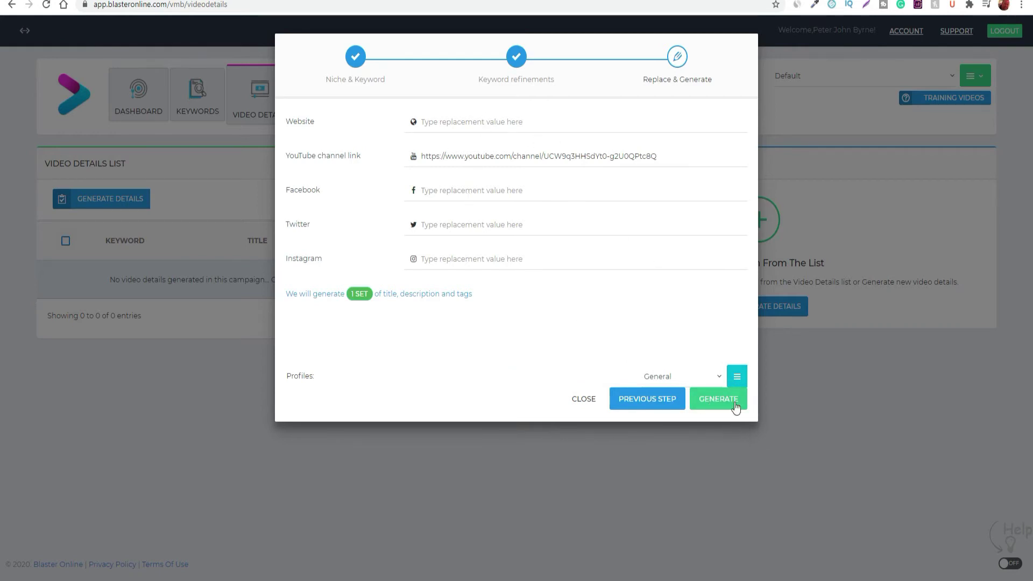
{"action": "left_click", "coordinate": [723, 402]}
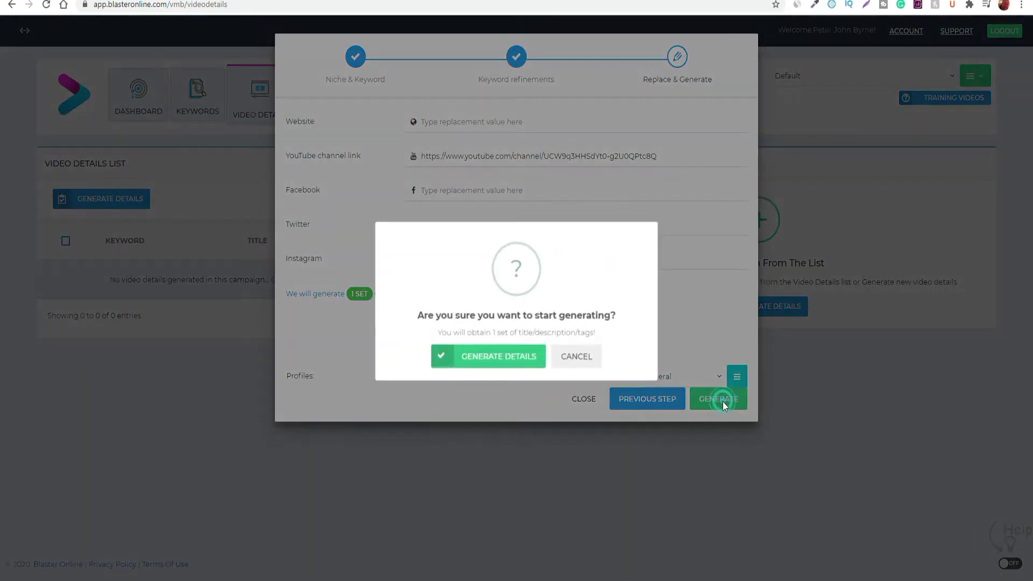
{"action": "left_click", "coordinate": [500, 356]}
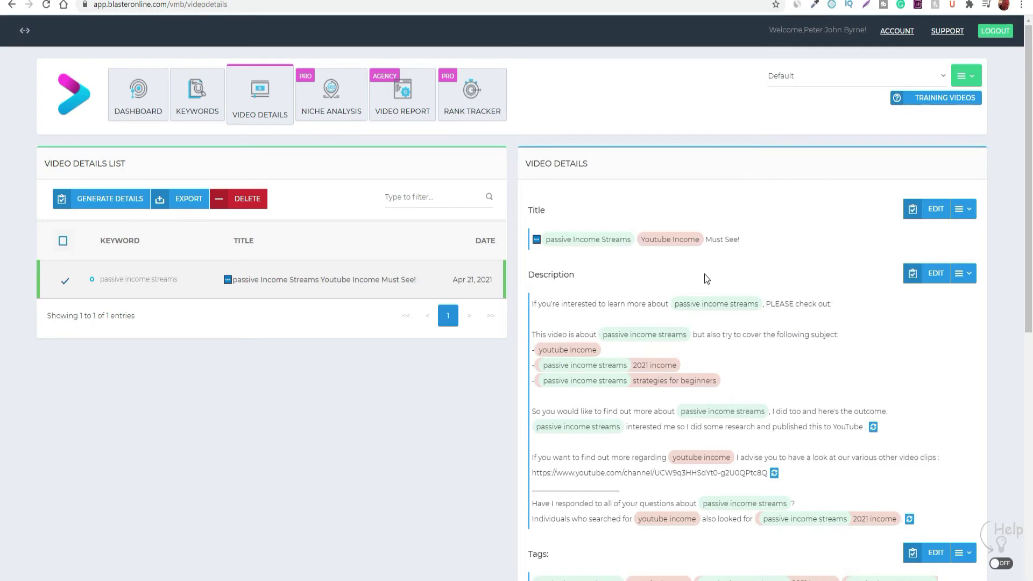
- Review the generated title, description, tags and suggested titles for "passive income streams"
{"action": "scroll", "coordinate": [644, 278], "scroll_direction": "down", "scroll_amount": 7}
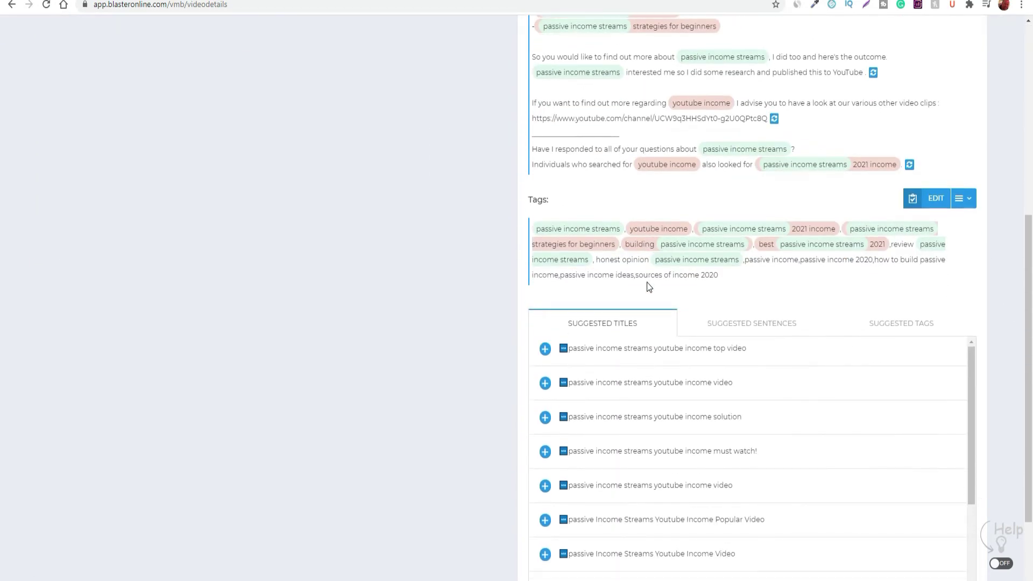
{"action": "scroll", "coordinate": [645, 288], "scroll_direction": "up", "scroll_amount": 7}
{"action": "scroll", "coordinate": [618, 297], "scroll_direction": "down", "scroll_amount": 5}
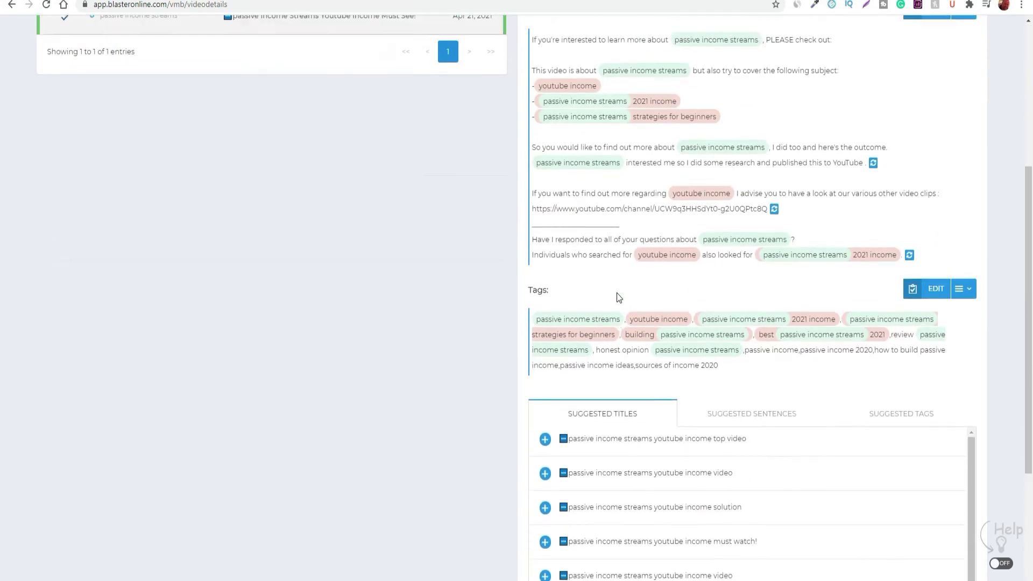
{"action": "scroll", "coordinate": [616, 292], "scroll_direction": "up", "scroll_amount": 7}
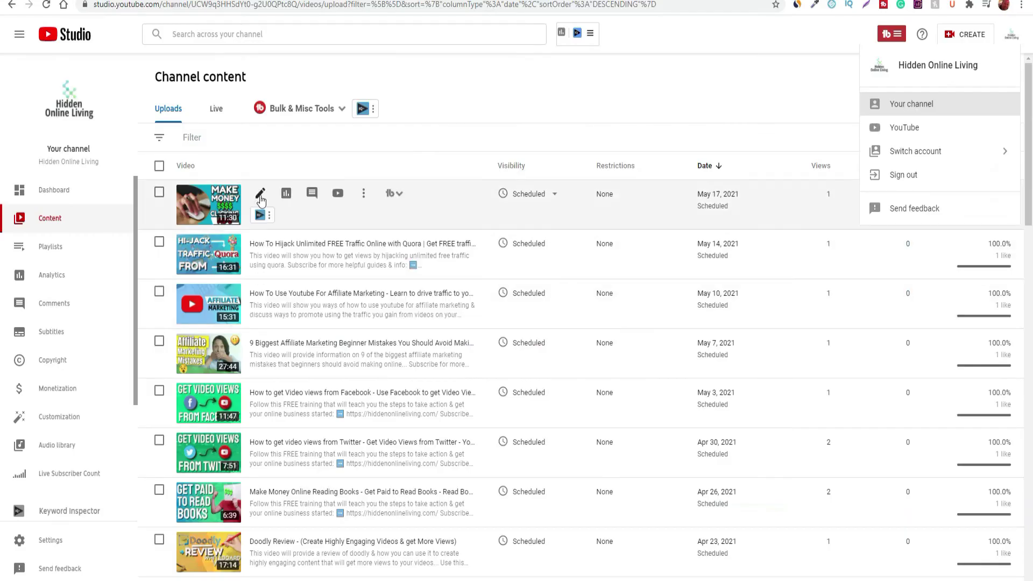
- Switch to YouTube Studio, open the details of the scheduled "Make Money Clicking Ads" video, and examine its title and description
{"action": "left_click", "coordinate": [259, 197]}
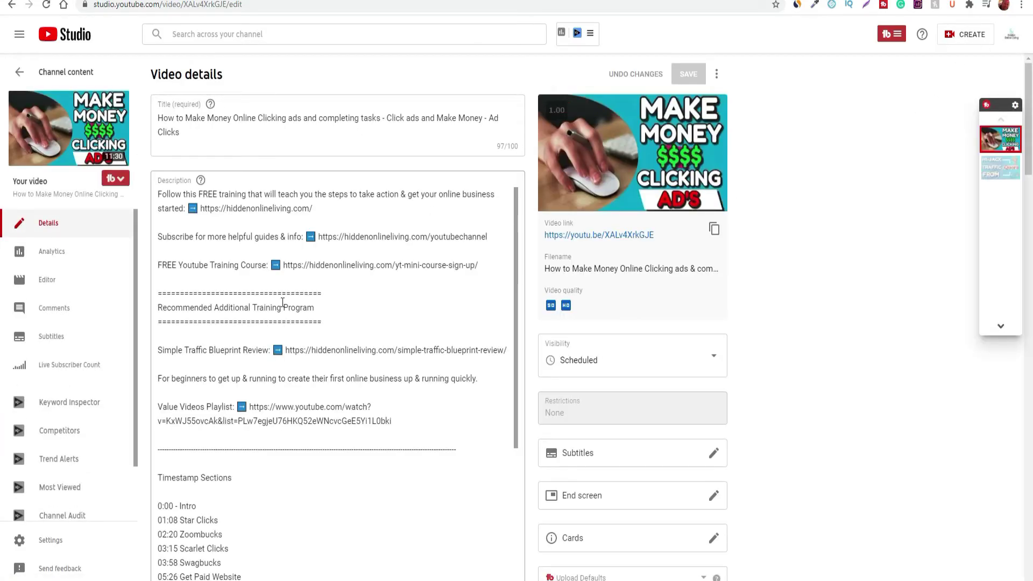
{"action": "scroll", "coordinate": [283, 302], "scroll_direction": "down", "scroll_amount": 3}
{"action": "scroll", "coordinate": [242, 322], "scroll_direction": "up", "scroll_amount": 3}
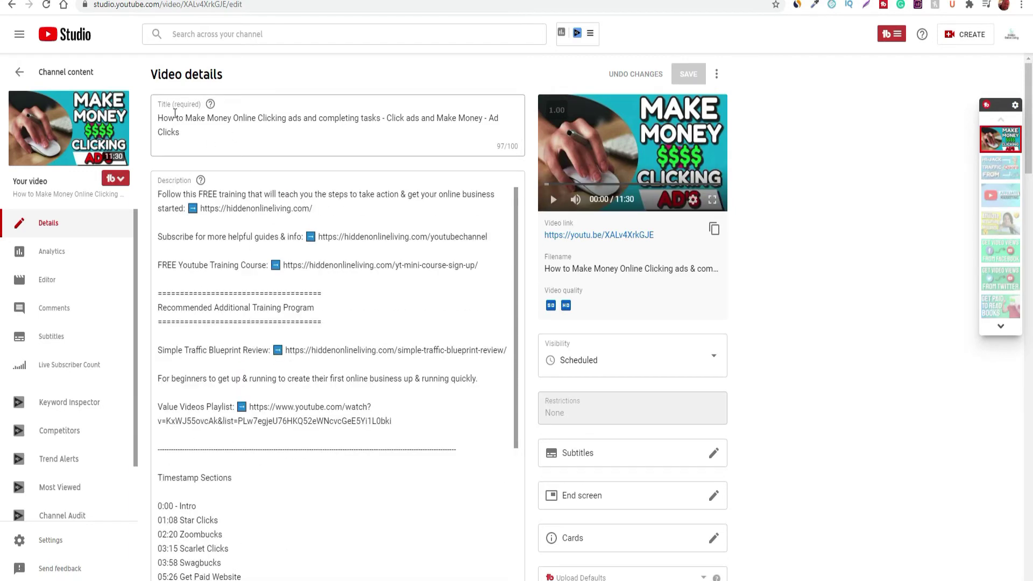
{"action": "scroll", "coordinate": [262, 421], "scroll_direction": "down", "scroll_amount": 6}
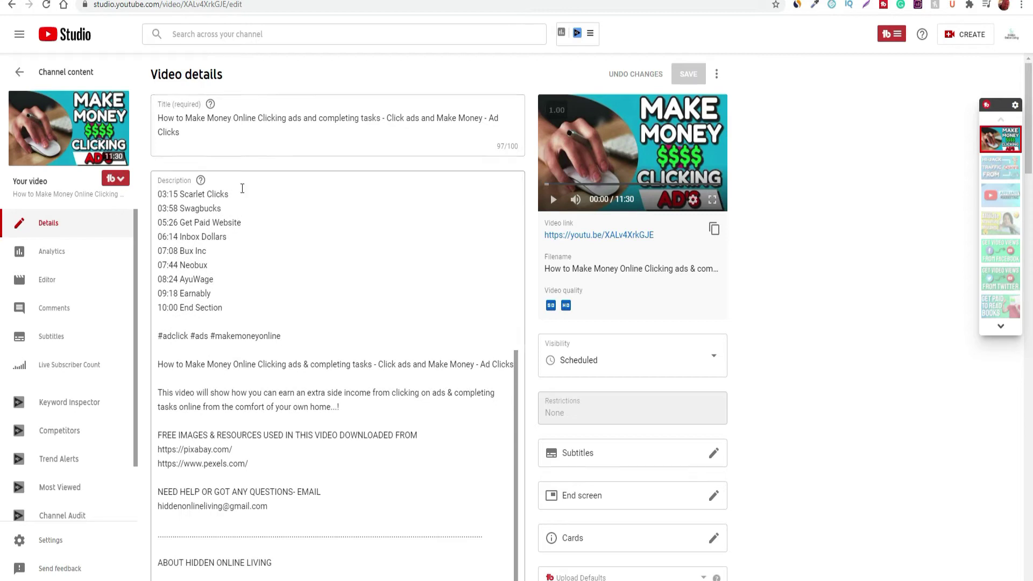
{"action": "left_click", "coordinate": [217, 128]}
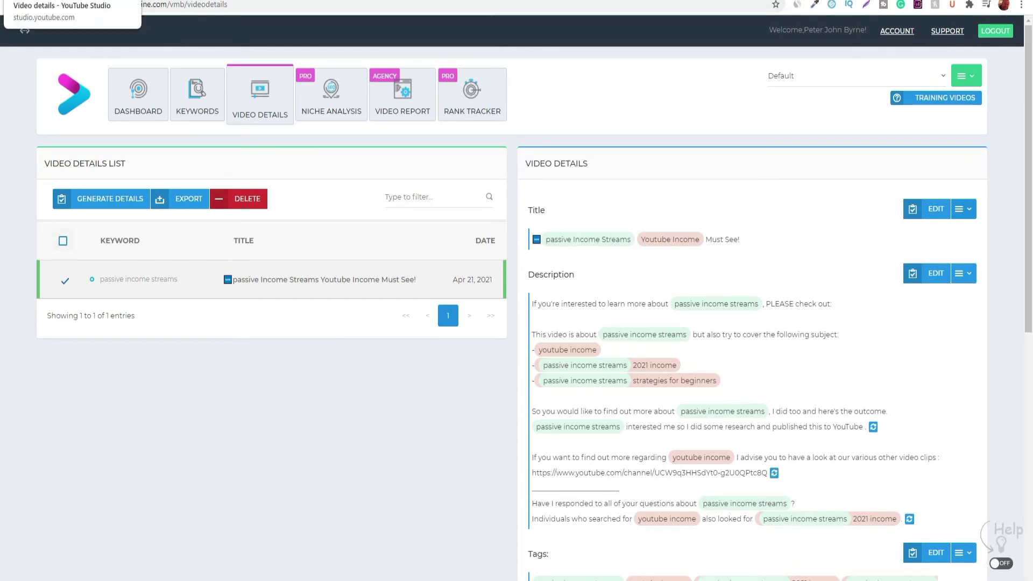
- Return to the video's details in YouTube Studio and examine the full description and the settings down to the tags
{"action": "left_click", "coordinate": [72, 1]}
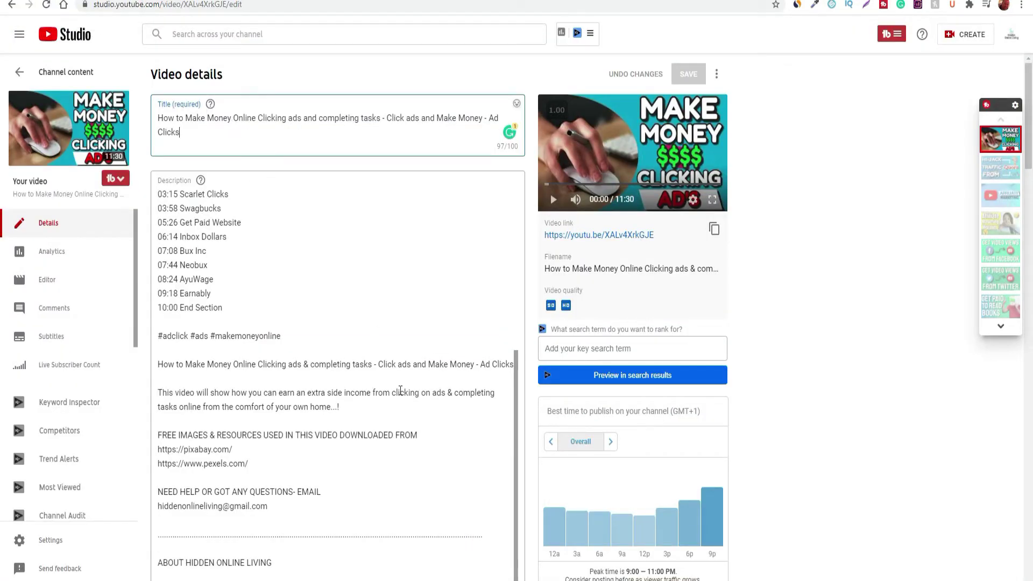
{"action": "scroll", "coordinate": [403, 398], "scroll_direction": "down", "scroll_amount": 1}
{"action": "scroll", "coordinate": [279, 363], "scroll_direction": "up", "scroll_amount": 3}
{"action": "scroll", "coordinate": [363, 385], "scroll_direction": "down", "scroll_amount": 2}
{"action": "scroll", "coordinate": [333, 345], "scroll_direction": "down", "scroll_amount": 3}
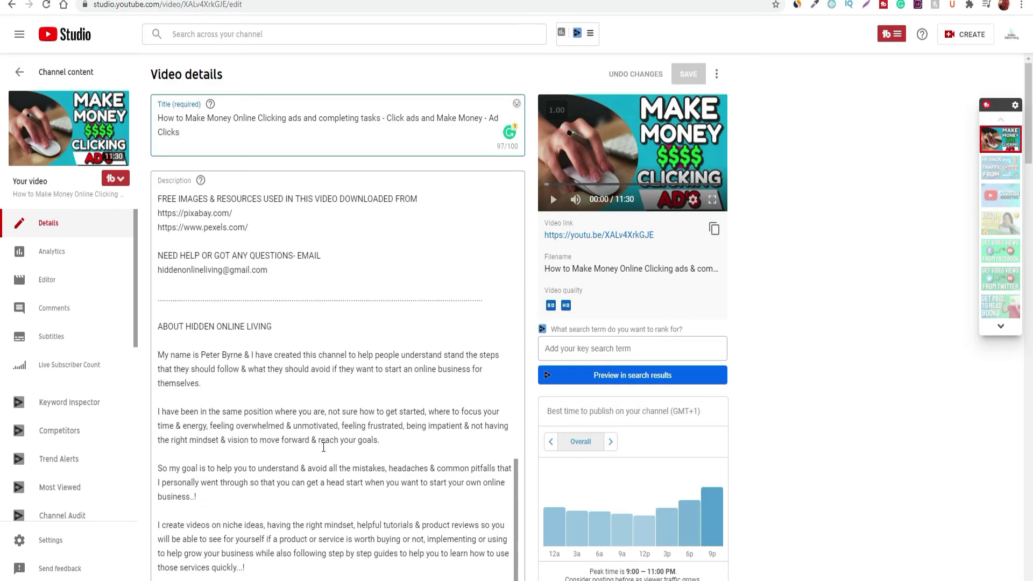
{"action": "scroll", "coordinate": [323, 447], "scroll_direction": "down", "scroll_amount": 10}
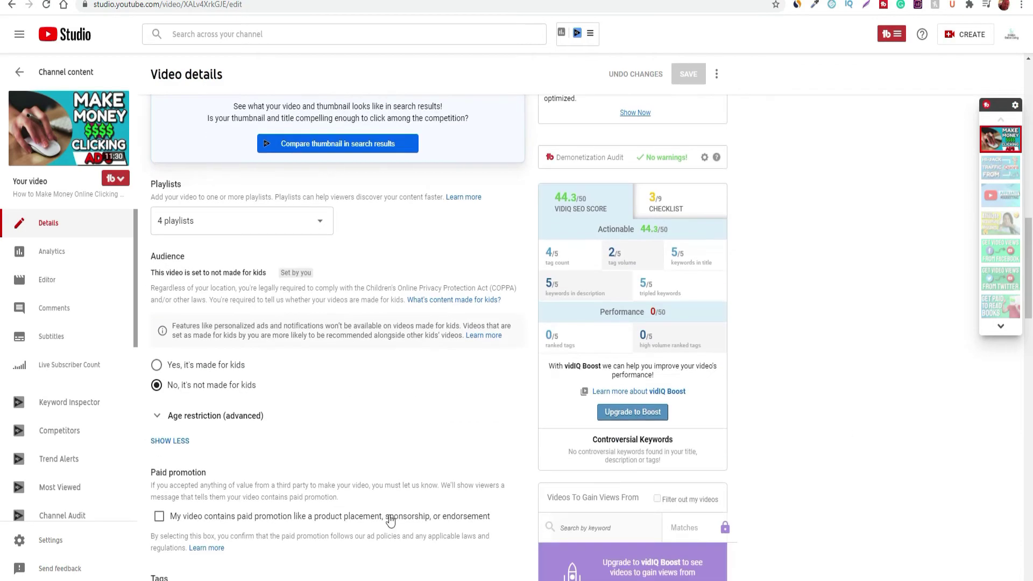
{"action": "scroll", "coordinate": [390, 520], "scroll_direction": "down", "scroll_amount": 9}
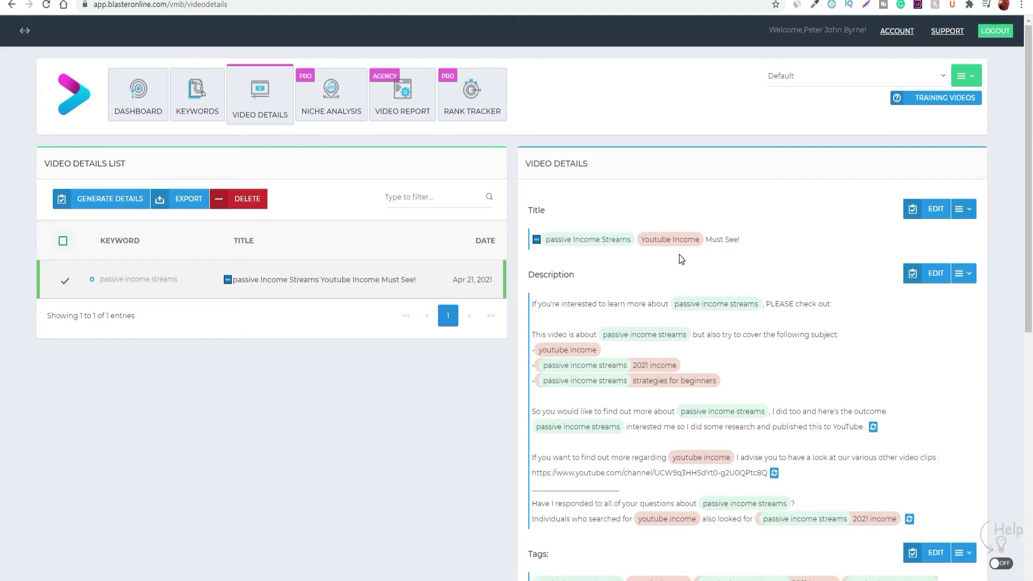
- Switch back to Videly and examine the generated description and tags, and the full list of suggested titles
{"action": "scroll", "coordinate": [635, 329], "scroll_direction": "down", "scroll_amount": 4}
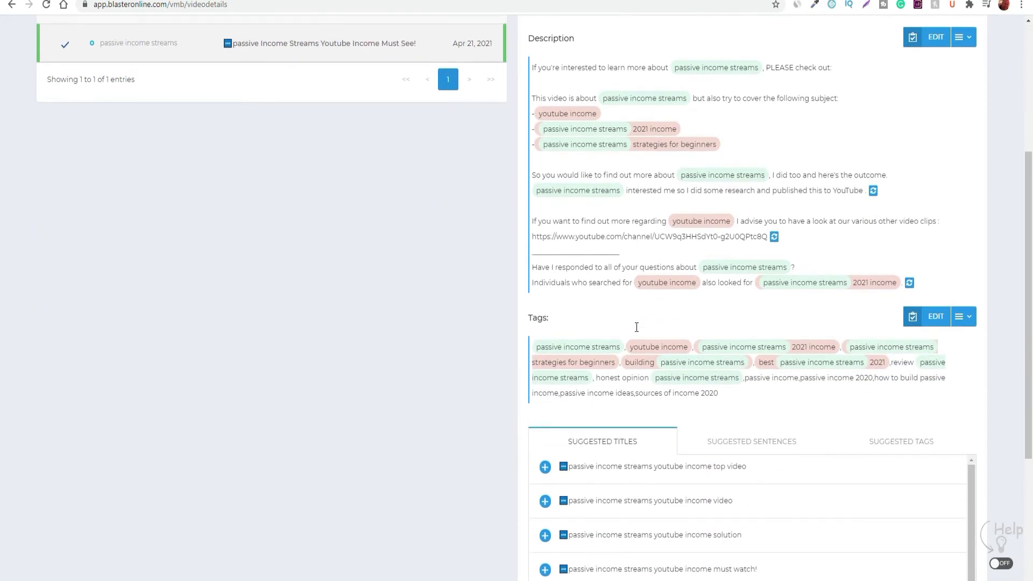
{"action": "scroll", "coordinate": [636, 327], "scroll_direction": "down", "scroll_amount": 1}
{"action": "scroll", "coordinate": [673, 420], "scroll_direction": "down", "scroll_amount": 3}
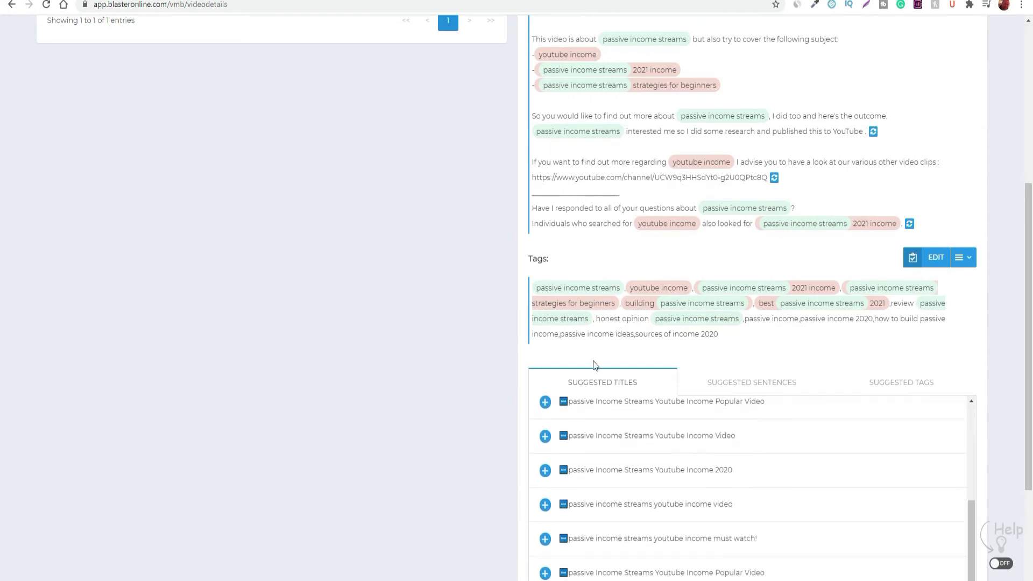
{"action": "scroll", "coordinate": [629, 460], "scroll_direction": "down", "scroll_amount": 5}
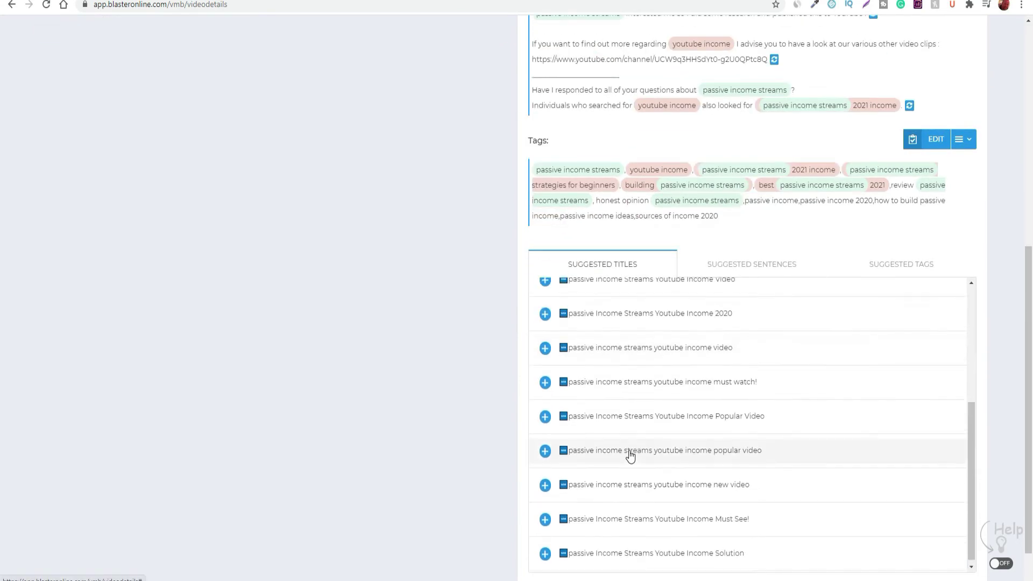
{"action": "scroll", "coordinate": [630, 455], "scroll_direction": "up", "scroll_amount": 5}
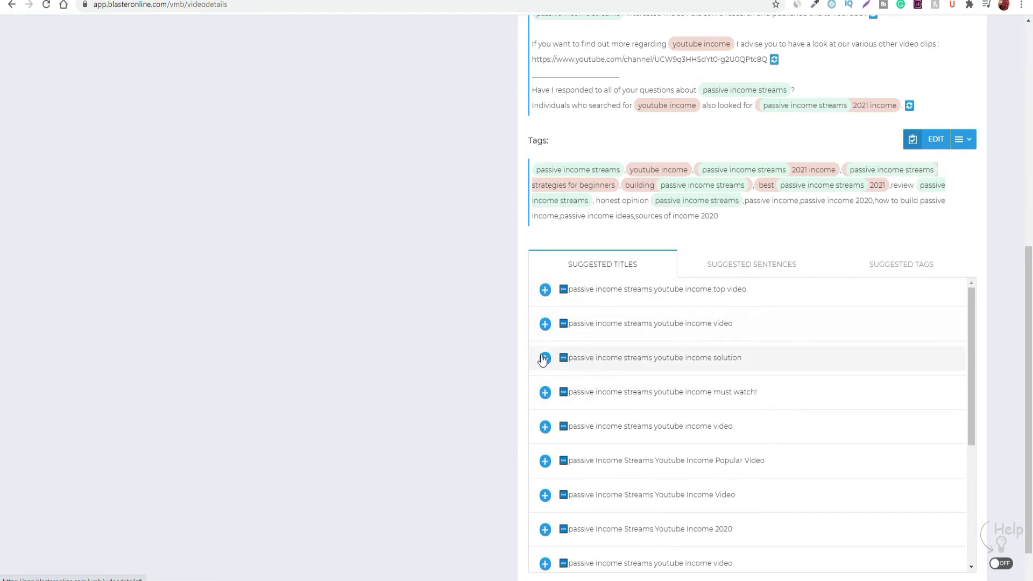
- Show the suggested sentences and the suggested tags, and look through the tag ideas
{"action": "left_click", "coordinate": [762, 271]}
{"action": "left_click", "coordinate": [910, 491]}
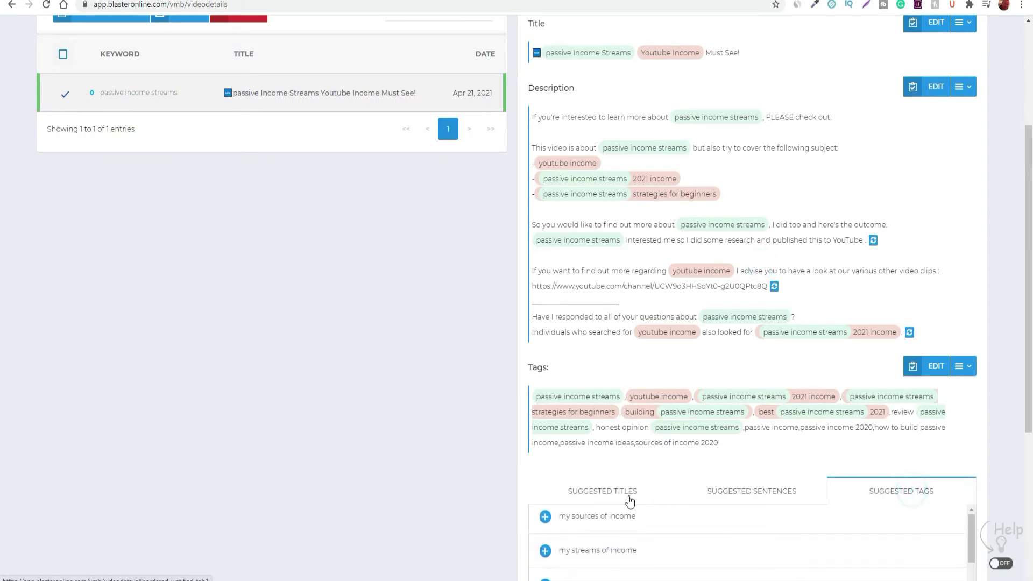
{"action": "scroll", "coordinate": [629, 501], "scroll_direction": "down", "scroll_amount": 3}
{"action": "scroll", "coordinate": [682, 494], "scroll_direction": "down", "scroll_amount": 10}
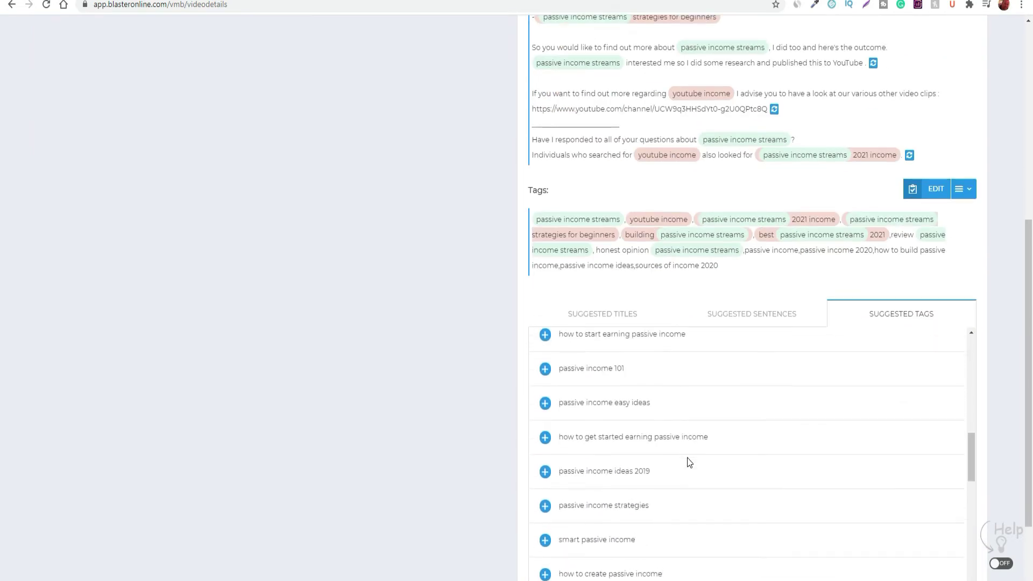
{"action": "scroll", "coordinate": [685, 463], "scroll_direction": "down", "scroll_amount": 3}
{"action": "scroll", "coordinate": [685, 464], "scroll_direction": "up", "scroll_amount": 6}
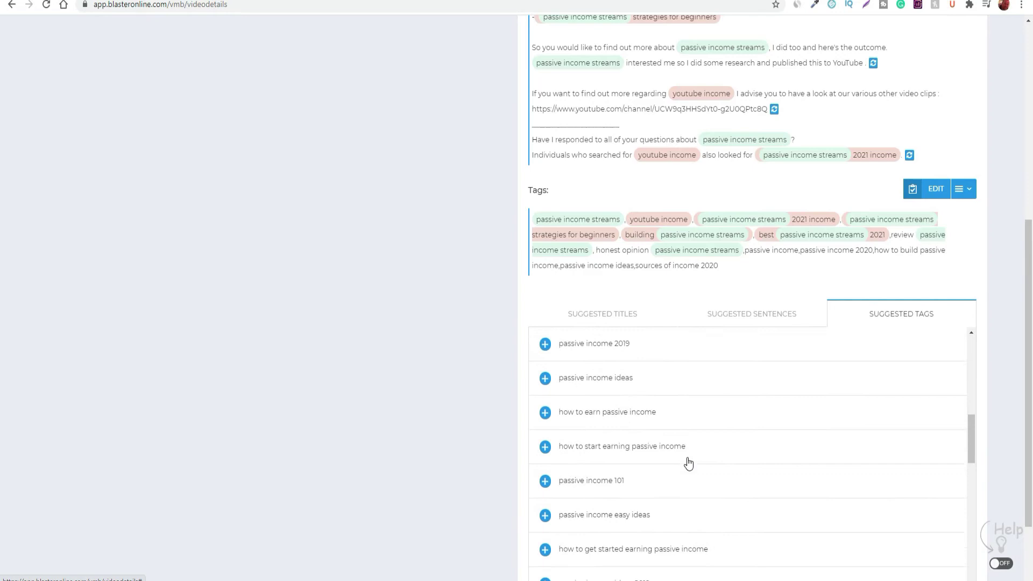
- Go back to the suggested titles, and open the generated title's options for copying or regenerating it
{"action": "left_click", "coordinate": [603, 314]}
{"action": "scroll", "coordinate": [982, 383], "scroll_direction": "up", "scroll_amount": 7}
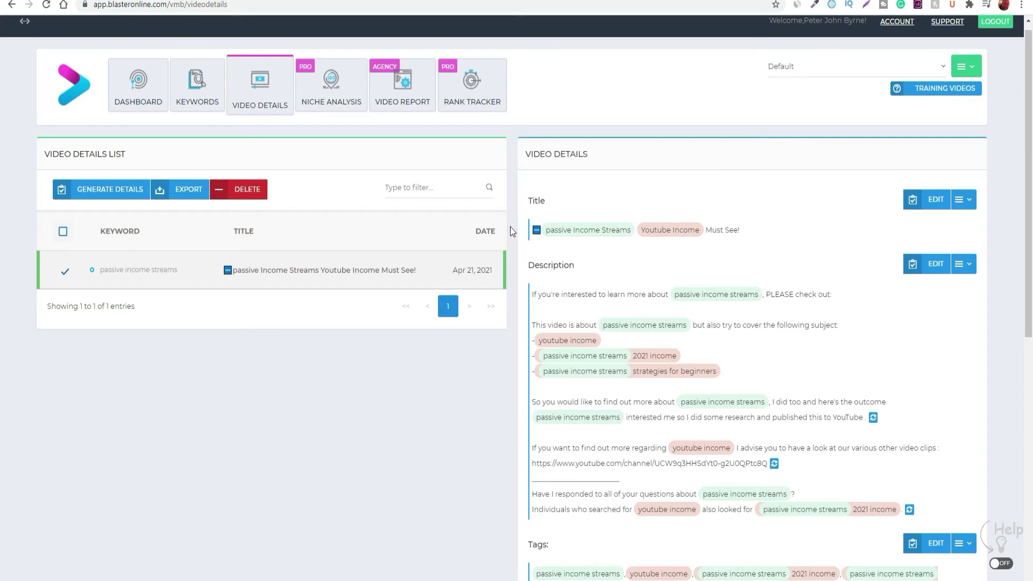
{"action": "scroll", "coordinate": [558, 395], "scroll_direction": "down", "scroll_amount": 3}
{"action": "scroll", "coordinate": [753, 269], "scroll_direction": "up", "scroll_amount": 3}
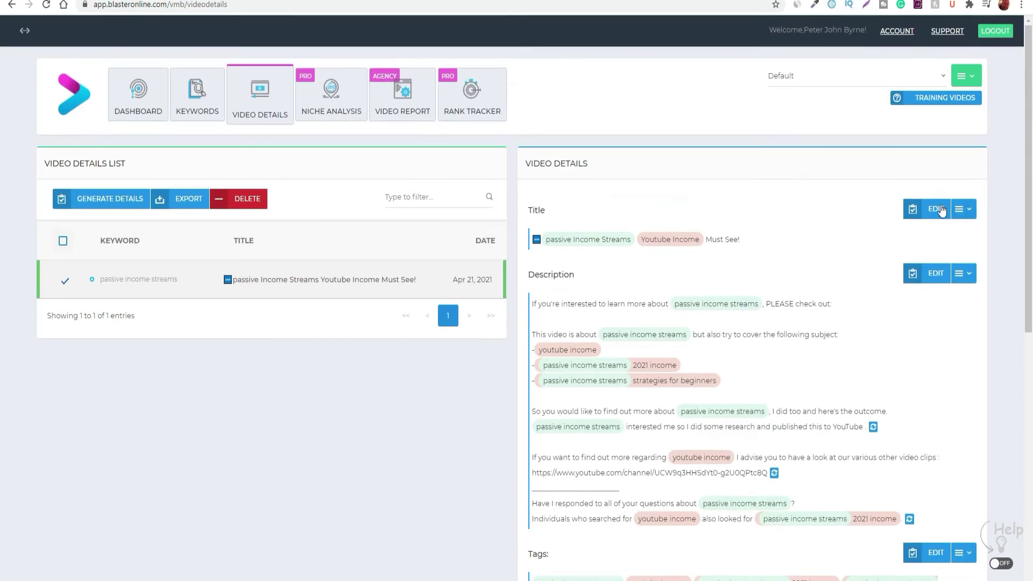
{"action": "left_click", "coordinate": [971, 214]}
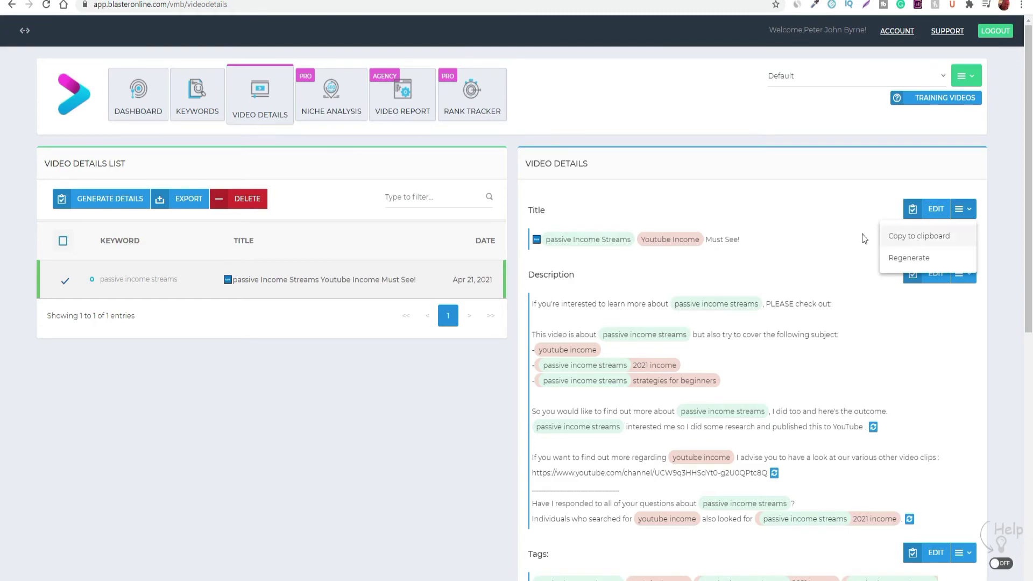
- Switch to YouTube Studio, compare the video's details with the generated ones, and select the entire existing title
{"action": "left_click", "coordinate": [462, 0]}
{"action": "scroll", "coordinate": [321, 226], "scroll_direction": "up", "scroll_amount": 15}
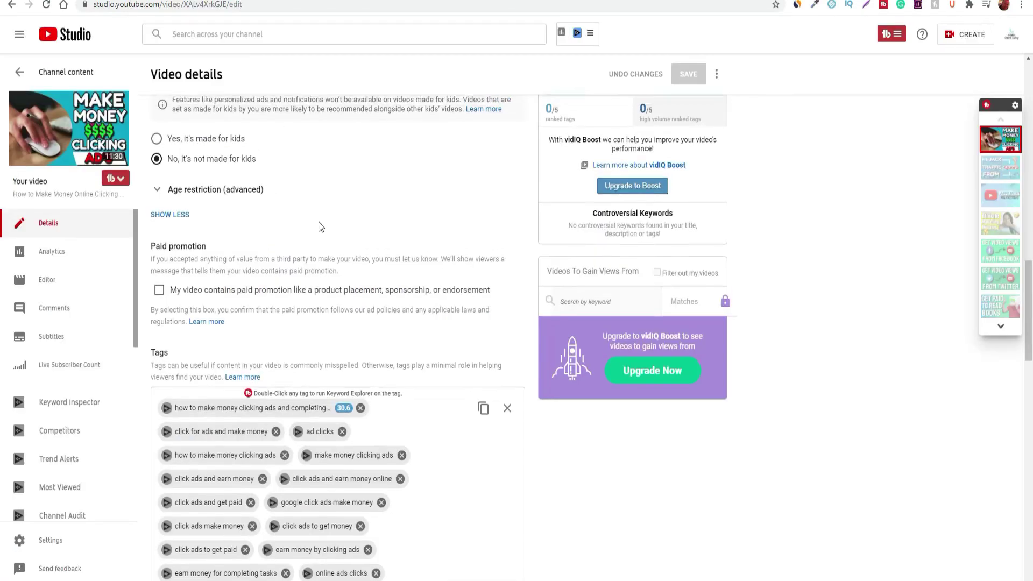
{"action": "scroll", "coordinate": [236, 283], "scroll_direction": "up", "scroll_amount": 10}
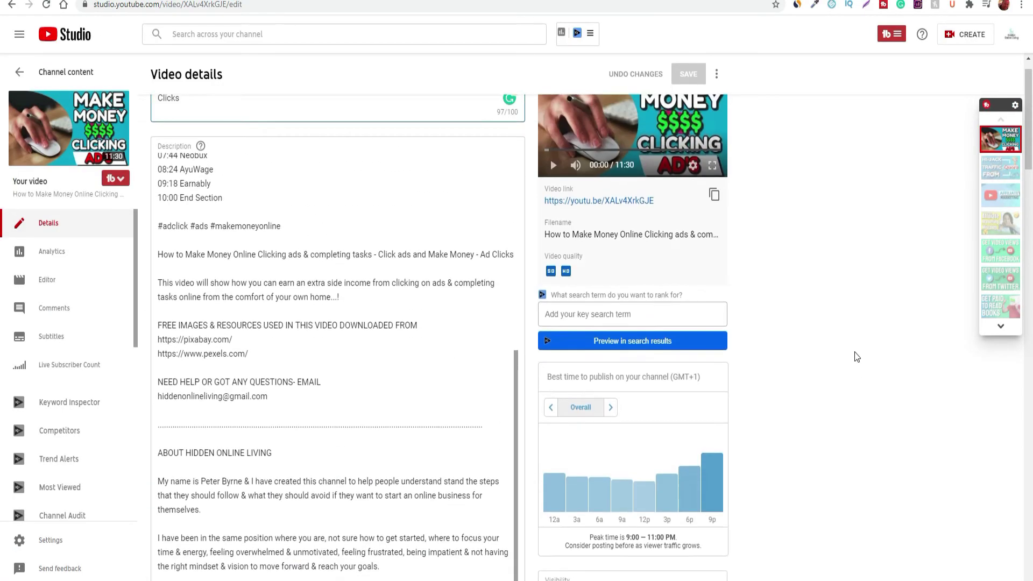
{"action": "scroll", "coordinate": [236, 283], "scroll_direction": "up", "scroll_amount": 2}
{"action": "key", "text": "ctrl+Tab"}
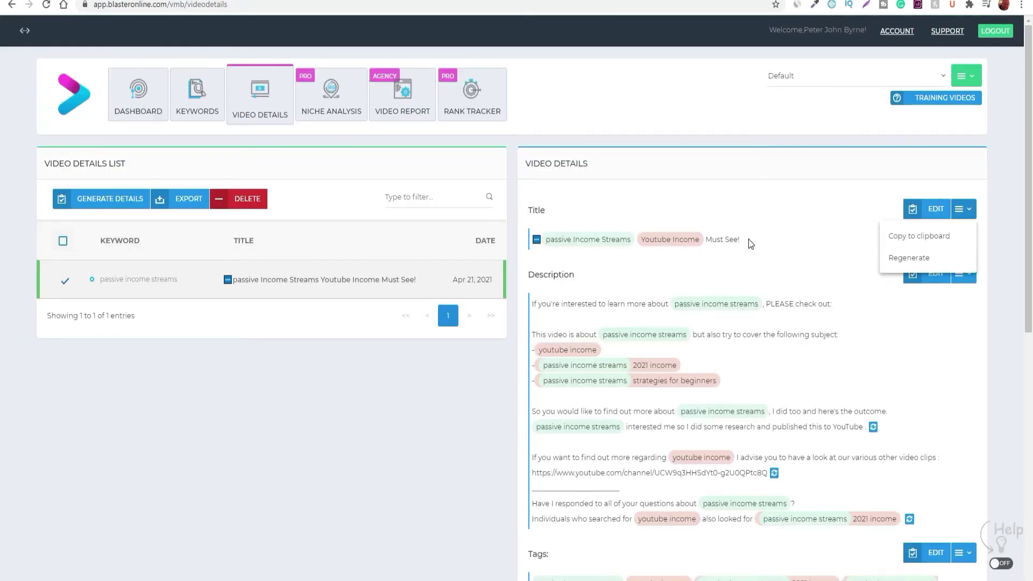
{"action": "left_click", "coordinate": [110, 1]}
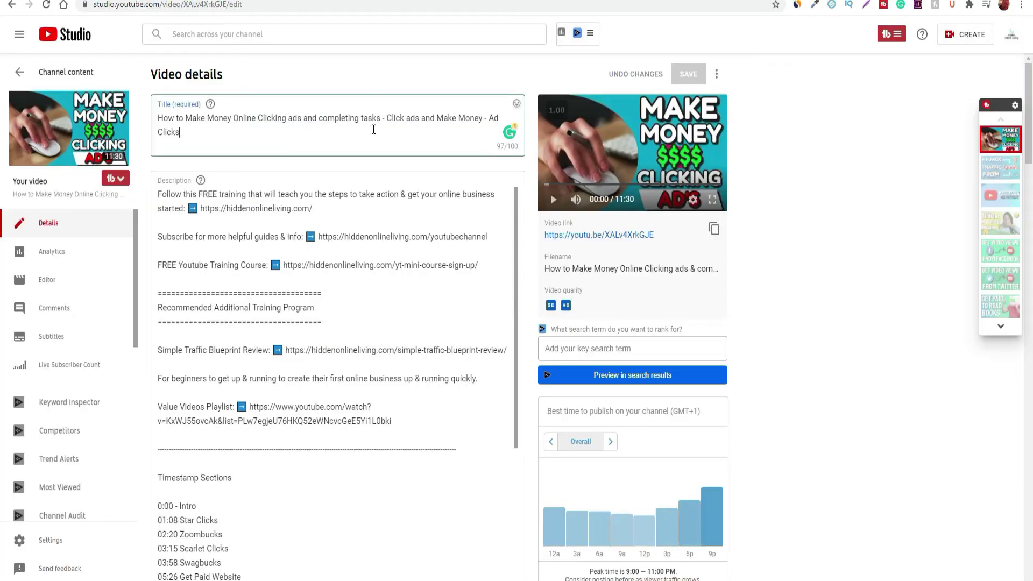
{"action": "triple_click", "coordinate": [286, 134]}
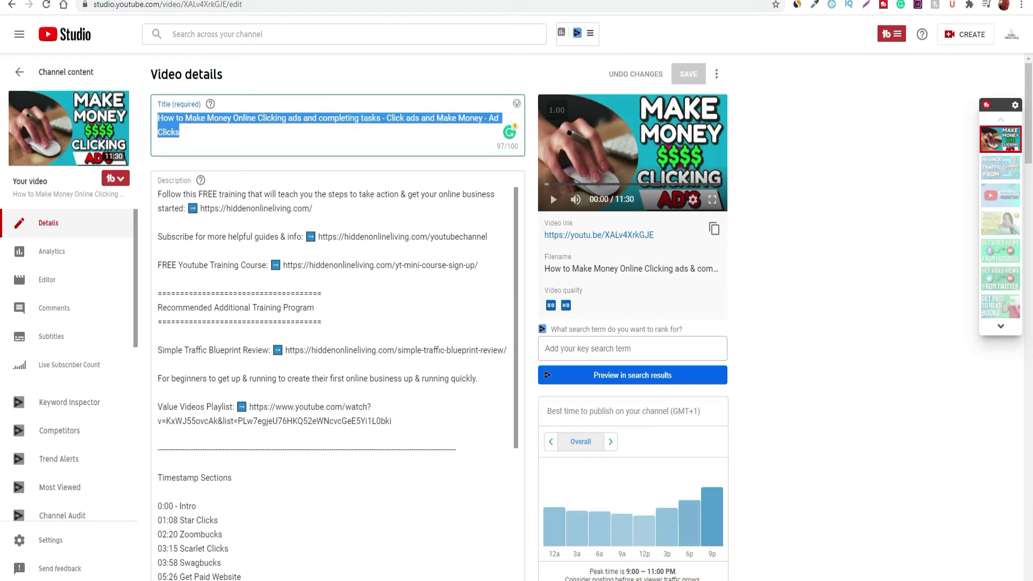
- Compare the generated description with the YouTube Studio one, selecting the "Recommended Additional Training Program" block there, and return to Videly
{"action": "key", "text": "ctrl+Tab"}
{"action": "scroll", "coordinate": [689, 448], "scroll_direction": "down", "scroll_amount": 1}
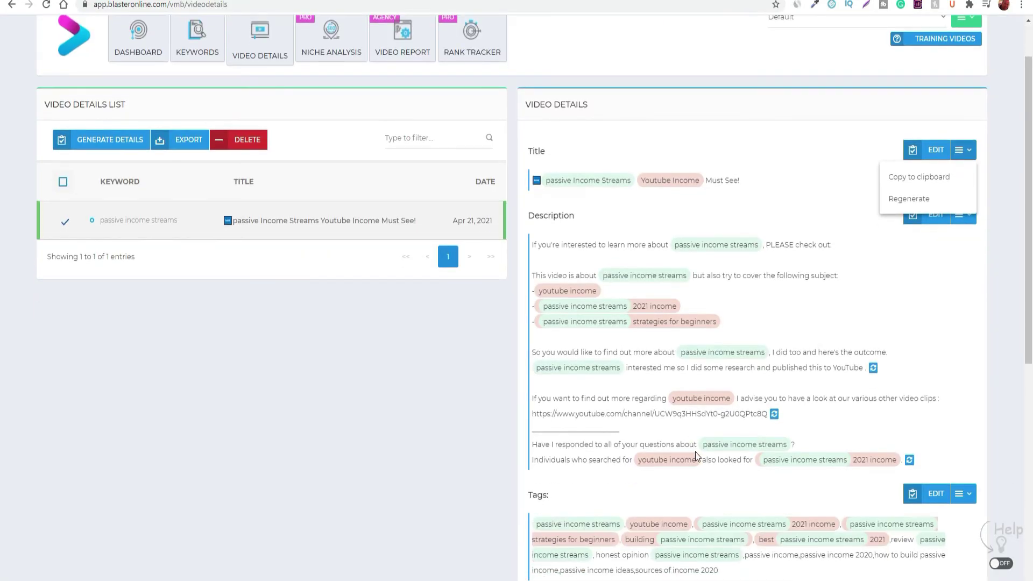
{"action": "key", "text": "ctrl+Tab"}
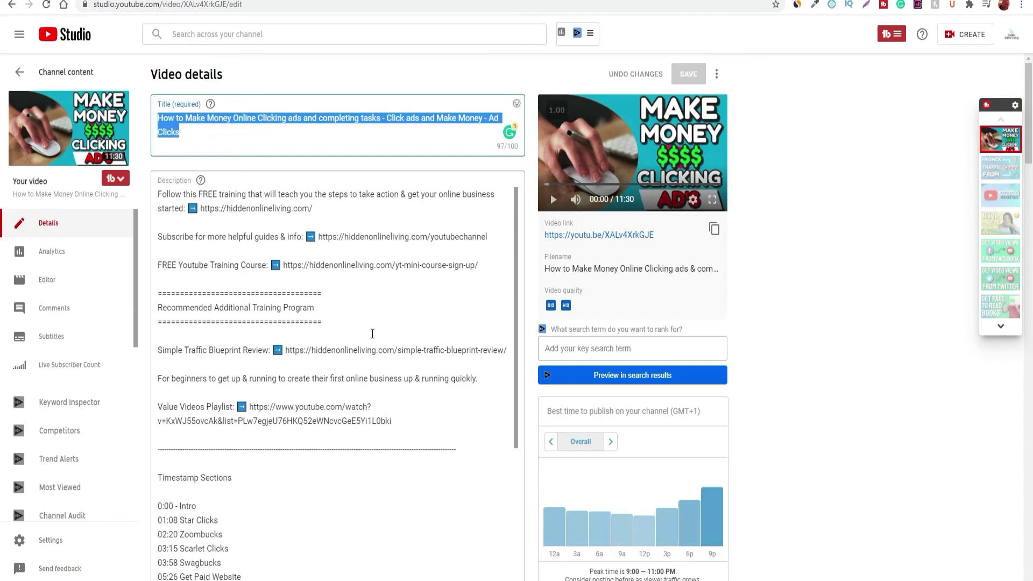
{"action": "left_click_drag", "start_coordinate": [388, 334], "coordinate": [189, 293]}
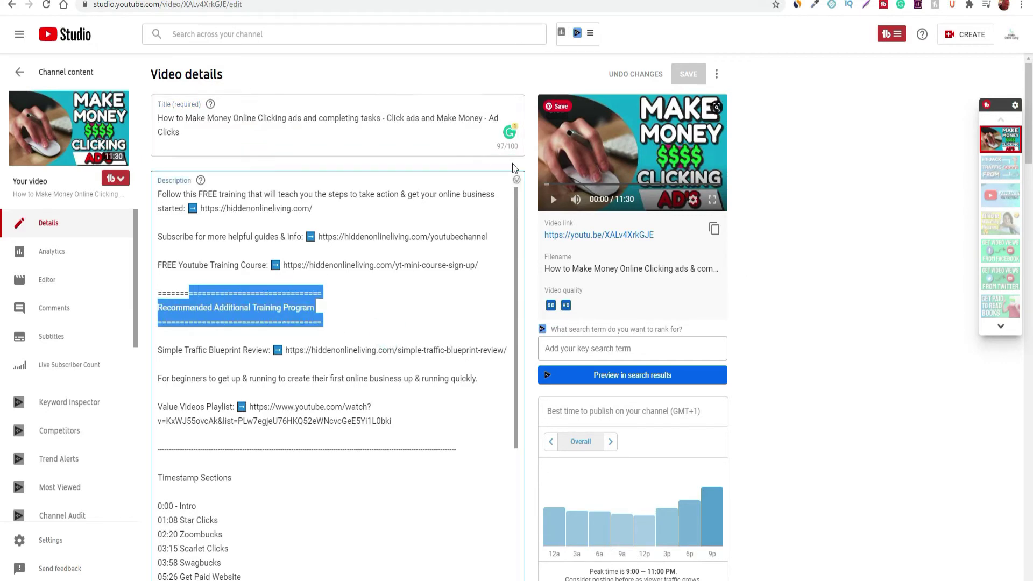
{"action": "key", "text": "ctrl+Tab"}
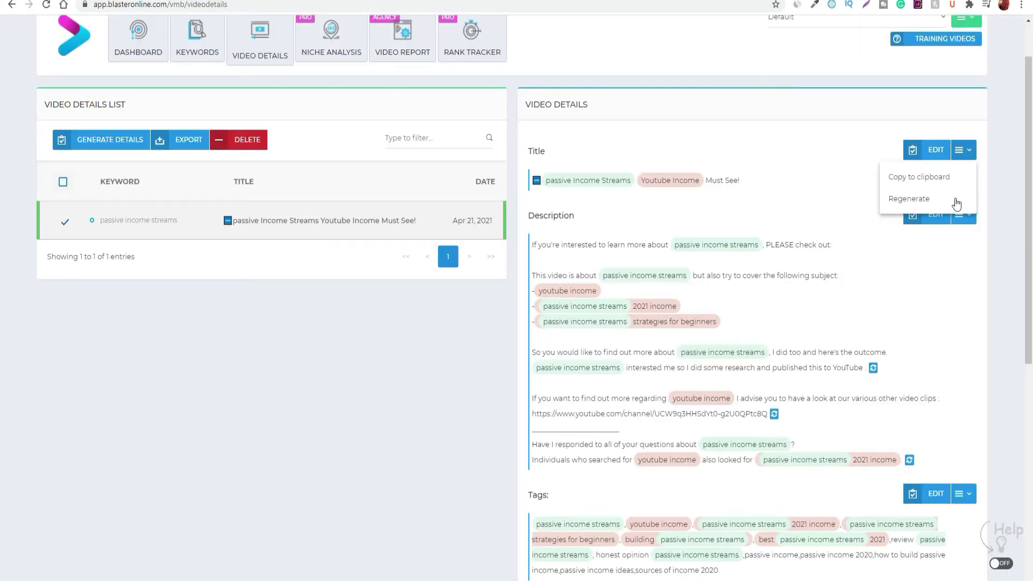
- Open the generated description's options for copying or regenerating it, close them, and review the description and tags
{"action": "left_click", "coordinate": [936, 297]}
{"action": "left_click", "coordinate": [966, 214]}
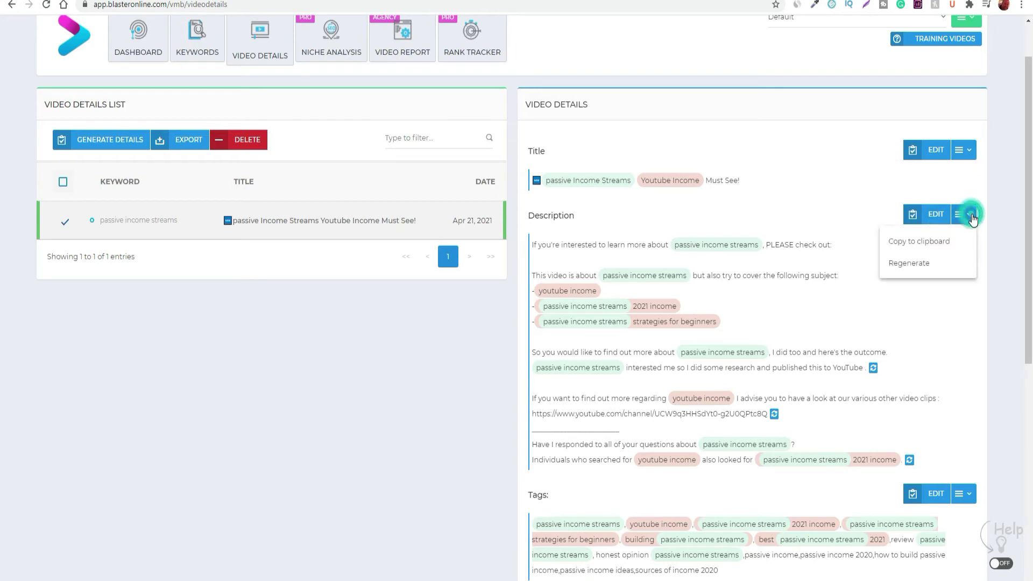
{"action": "left_click", "coordinate": [951, 367]}
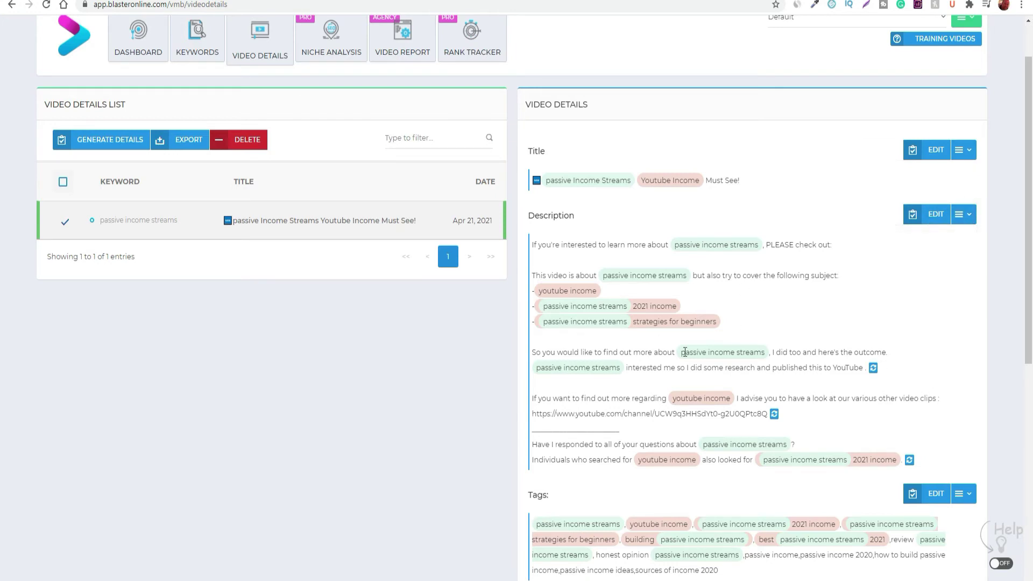
{"action": "scroll", "coordinate": [647, 419], "scroll_direction": "down", "scroll_amount": 1}
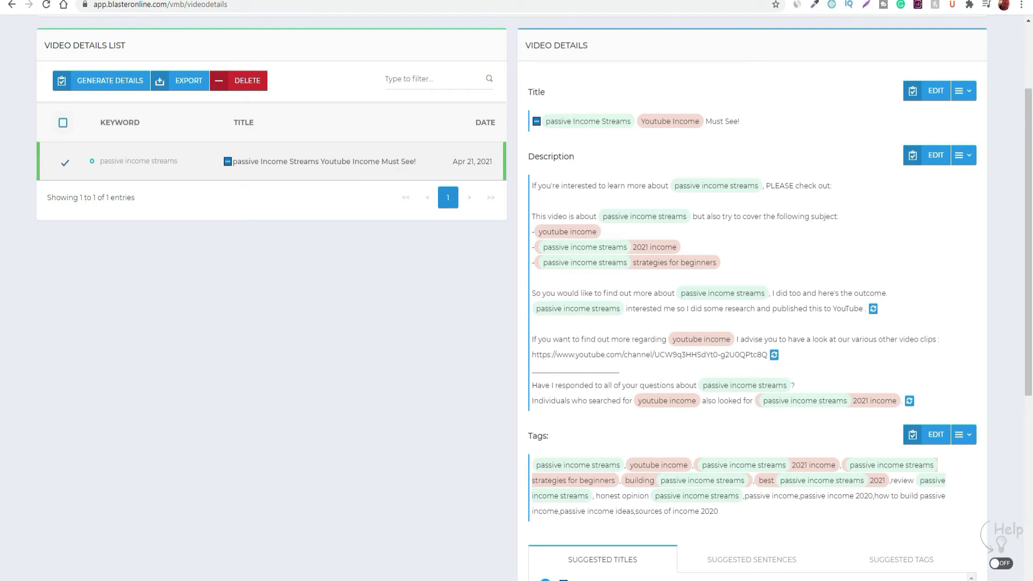
- Compare the video's description in YouTube Studio with the generated details, and open the generated tags' copy and regenerate options in Videly
{"action": "left_click", "coordinate": [256, 1]}
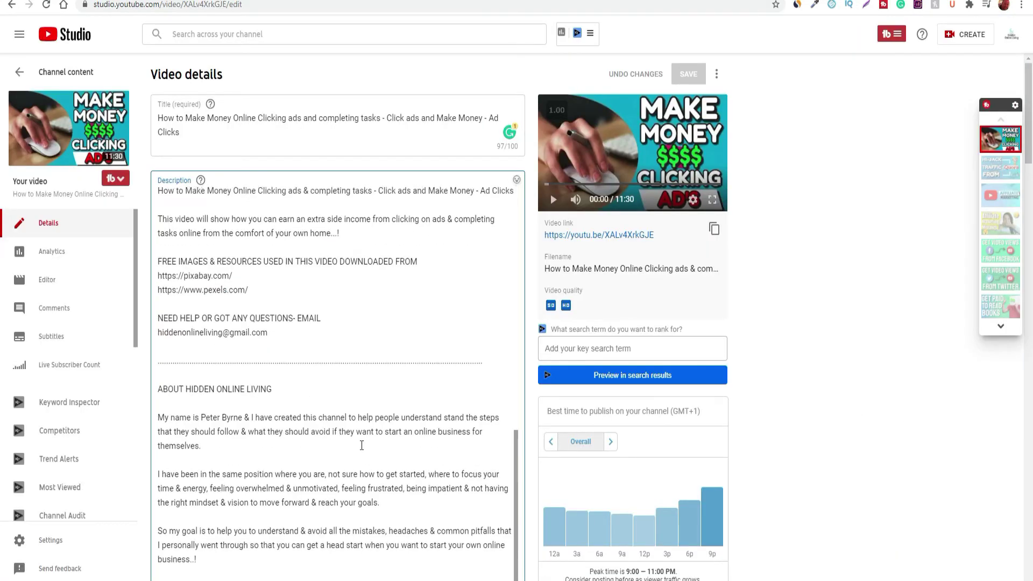
{"action": "scroll", "coordinate": [361, 446], "scroll_direction": "up", "scroll_amount": 10}
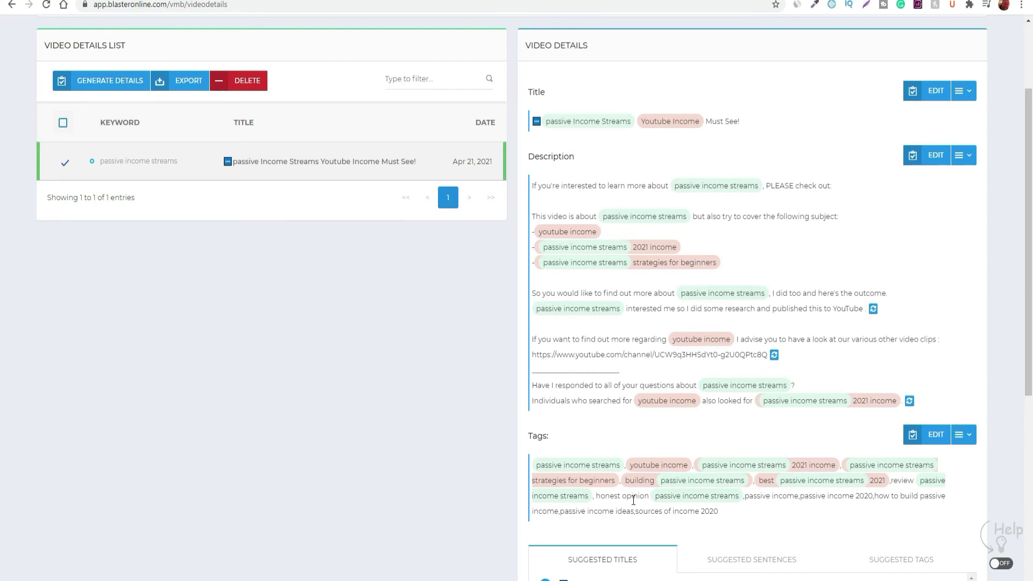
{"action": "left_click", "coordinate": [963, 435]}
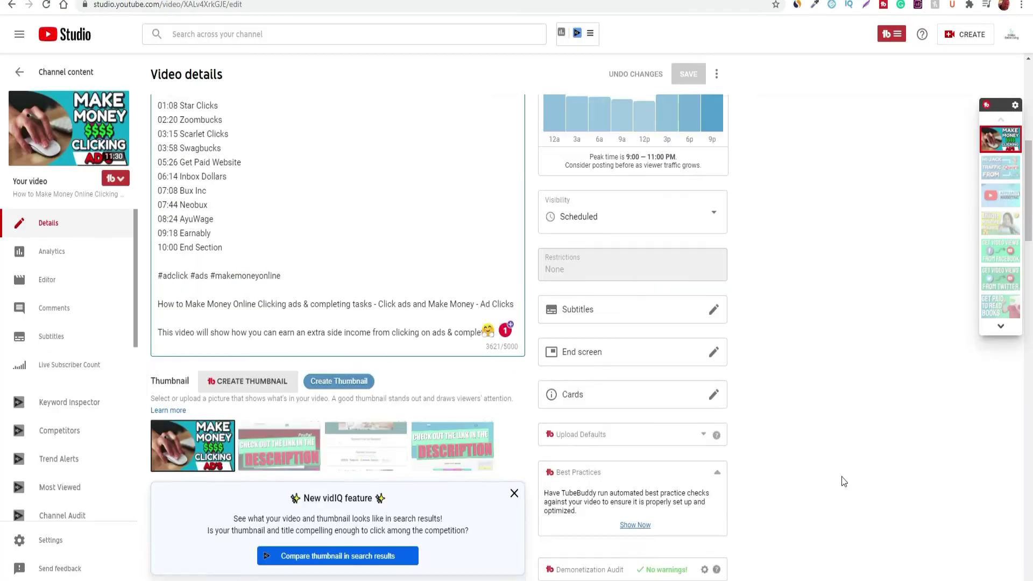
{"action": "scroll", "coordinate": [843, 481], "scroll_direction": "down", "scroll_amount": 15}
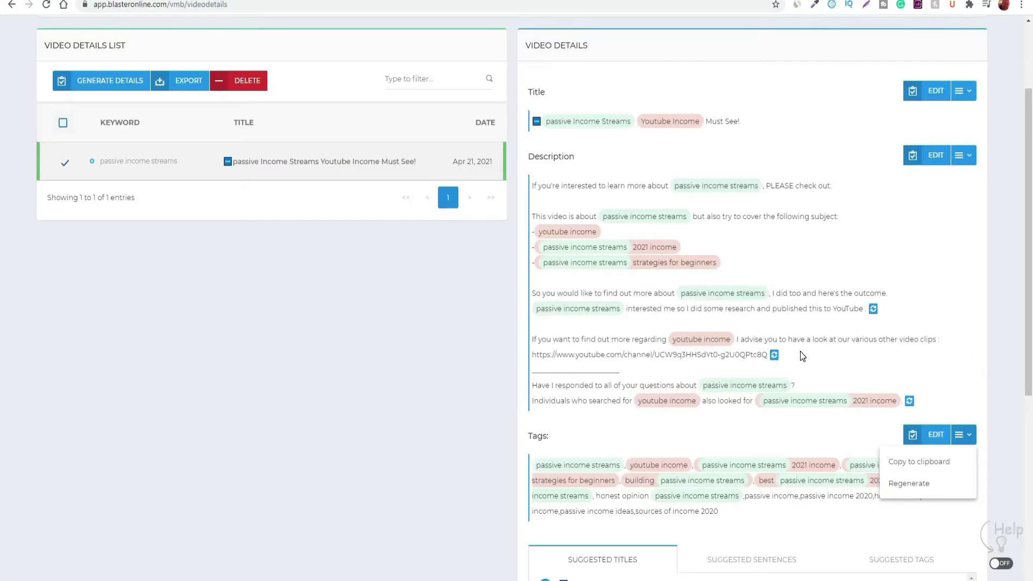
- Review the generated title, description and tags once more, and open the full training video among Videly's training videos
{"action": "scroll", "coordinate": [798, 350], "scroll_direction": "down", "scroll_amount": 3}
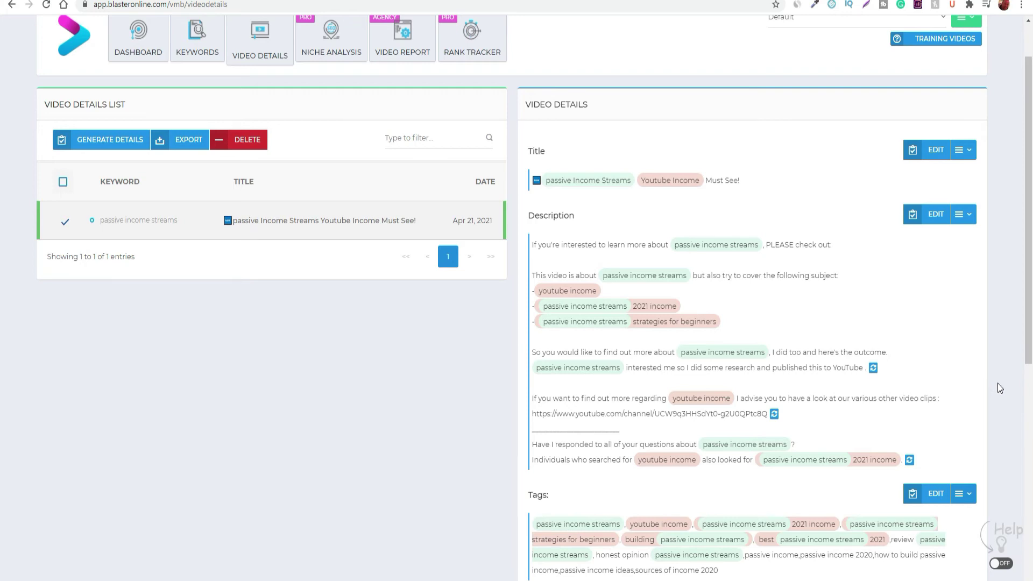
{"action": "scroll", "coordinate": [999, 391], "scroll_direction": "up", "scroll_amount": 1}
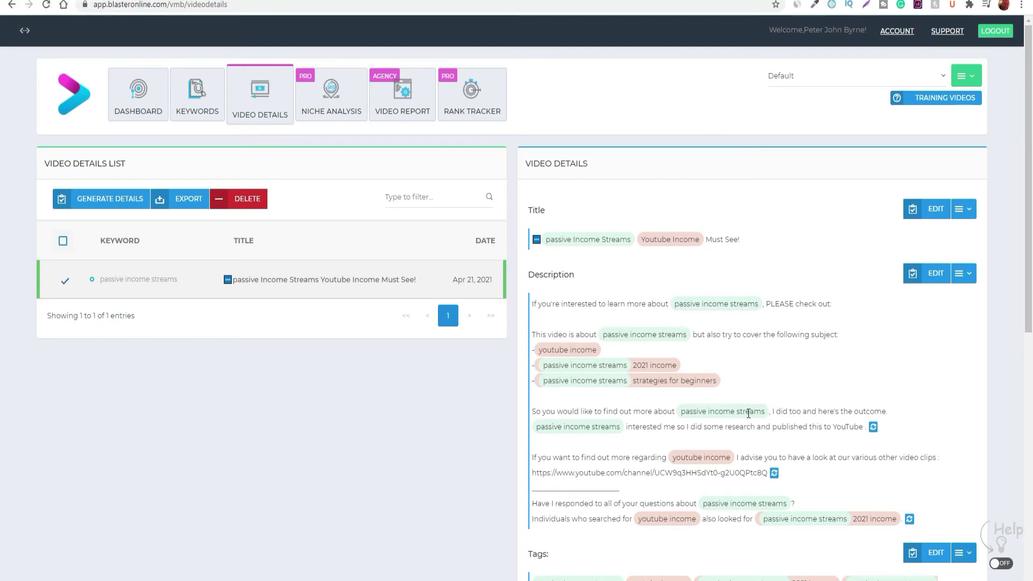
{"action": "scroll", "coordinate": [745, 413], "scroll_direction": "down", "scroll_amount": 2}
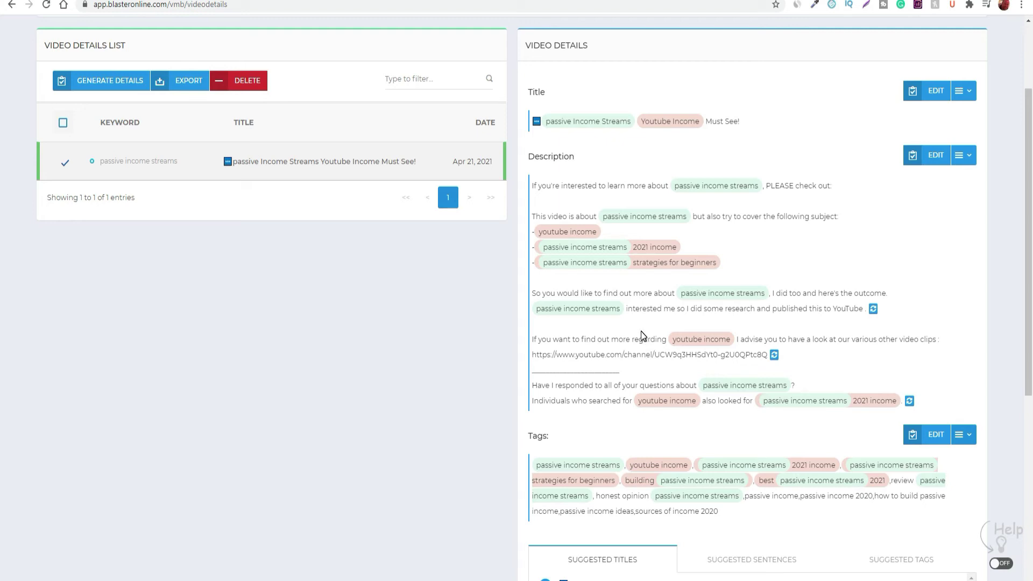
{"action": "scroll", "coordinate": [640, 335], "scroll_direction": "up", "scroll_amount": 3}
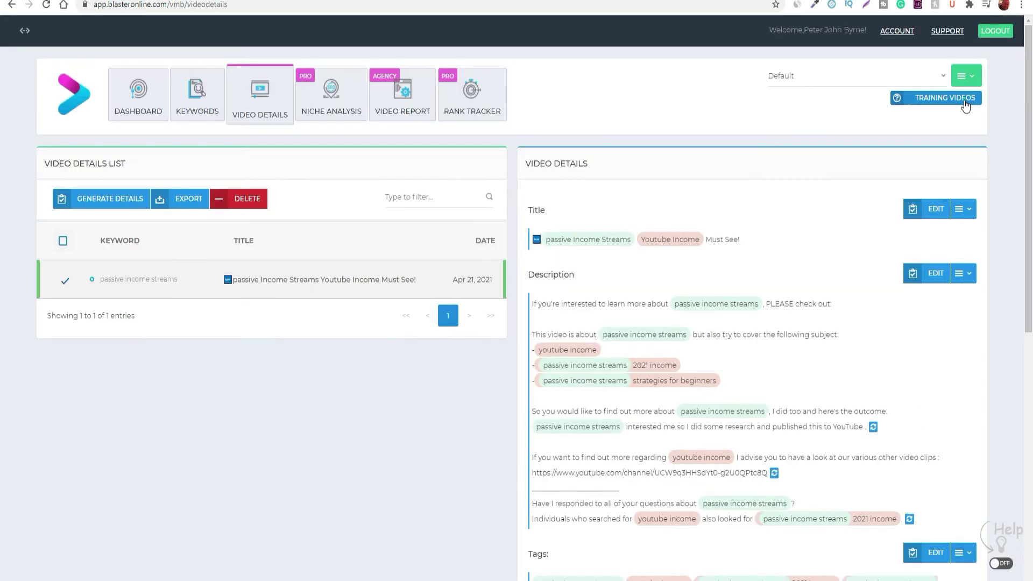
{"action": "left_click", "coordinate": [964, 105]}
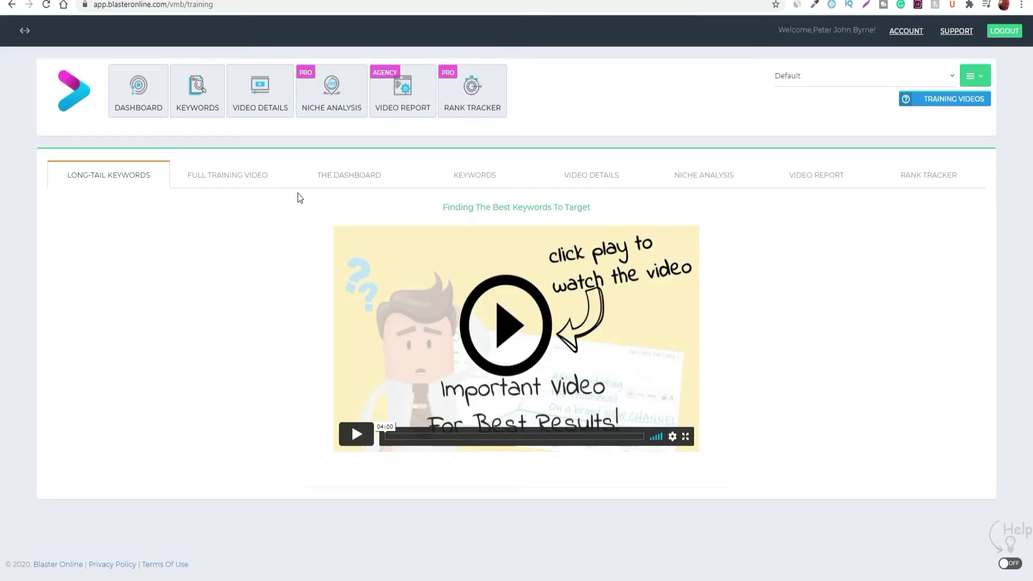
{"action": "left_click", "coordinate": [217, 179]}
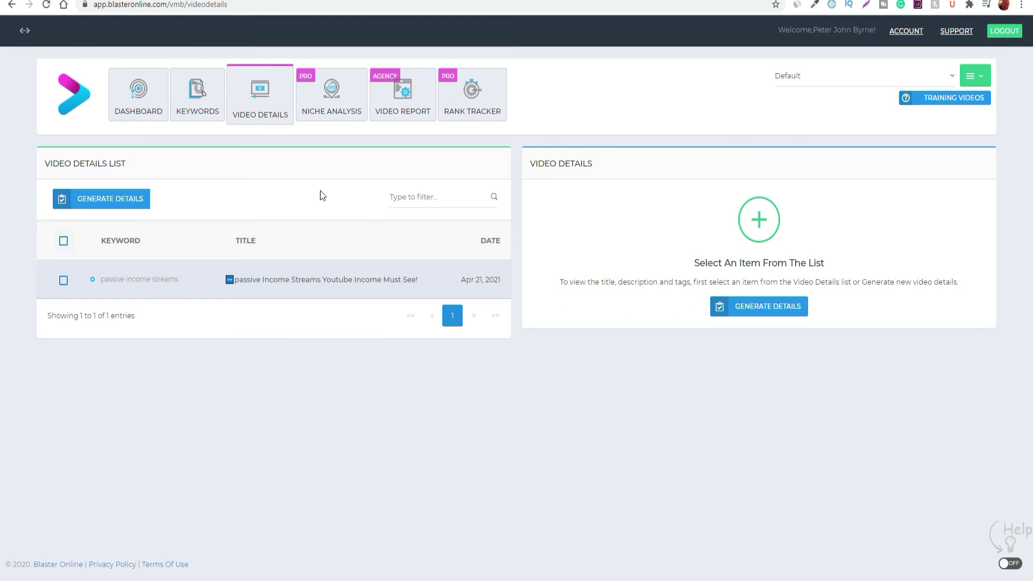
- Show the keyword research page and return to the Videly dashboard
{"action": "left_click", "coordinate": [197, 94]}
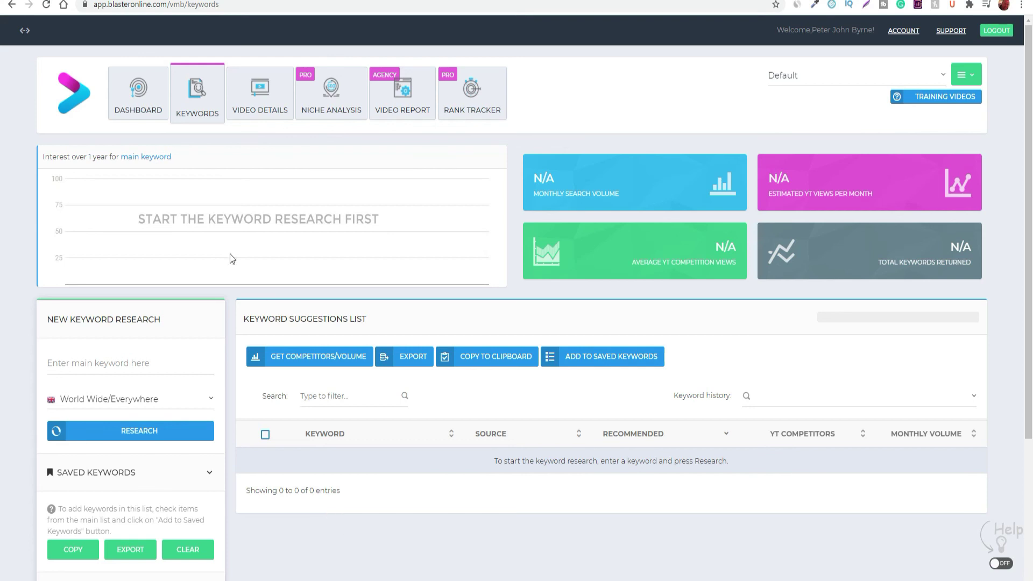
{"action": "left_click", "coordinate": [132, 97]}
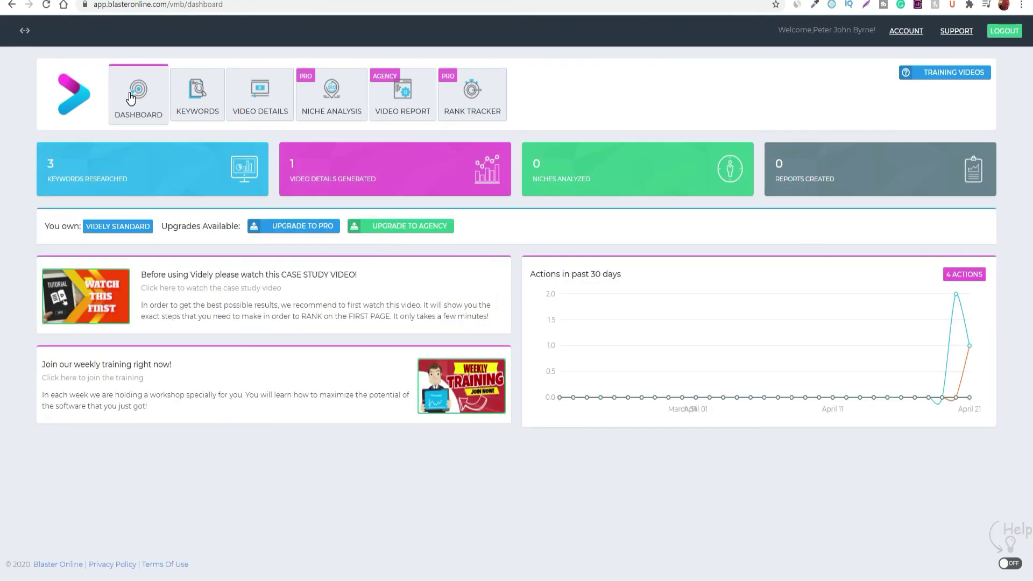